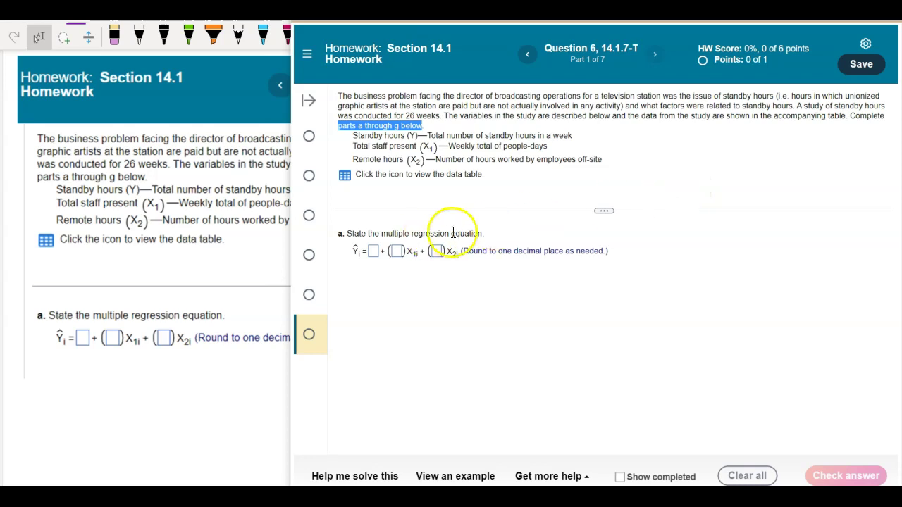
Step: Open the Standby Hours data table from the question, export it to Excel, and close the table
left_click(481, 234)
left_click_drag(481, 234, 382, 234)
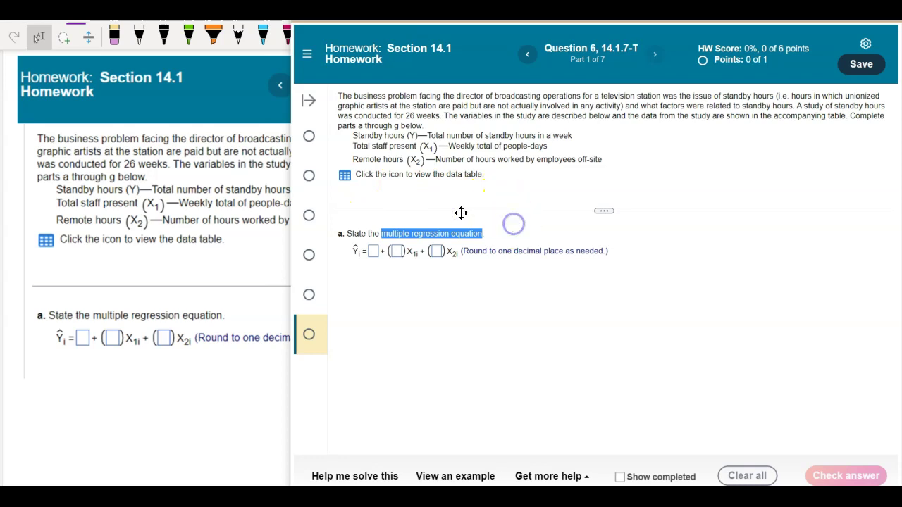
left_click(346, 177)
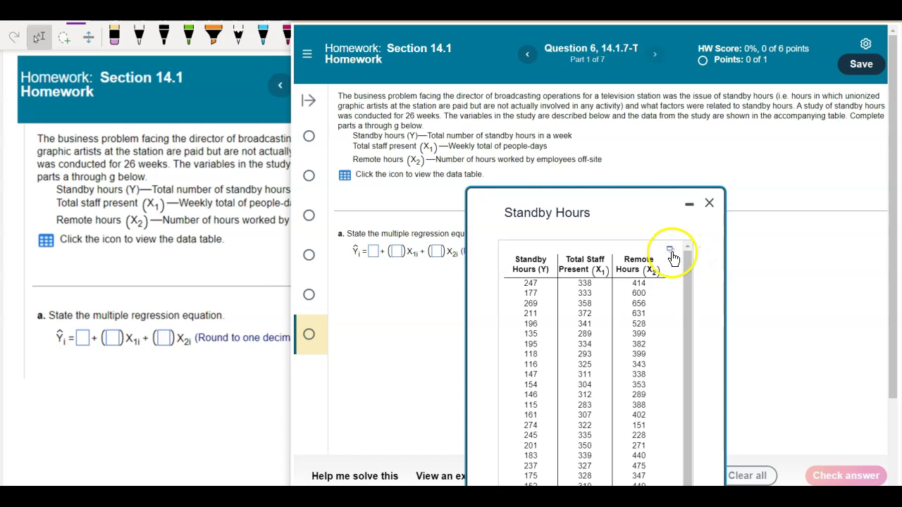
left_click(670, 251)
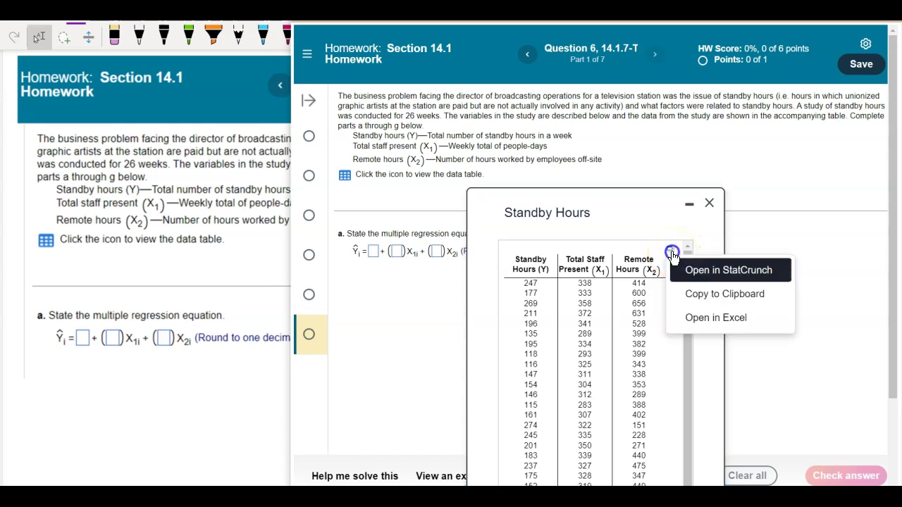
left_click(692, 317)
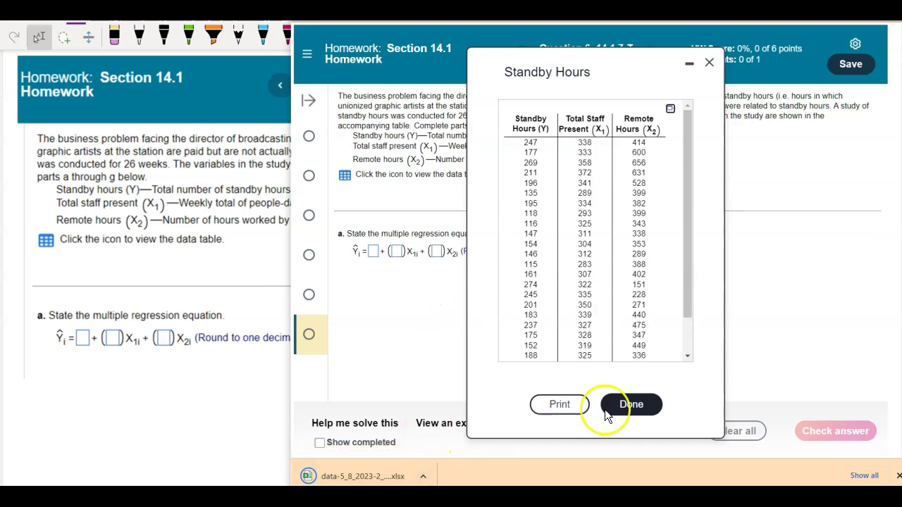
left_click(647, 406)
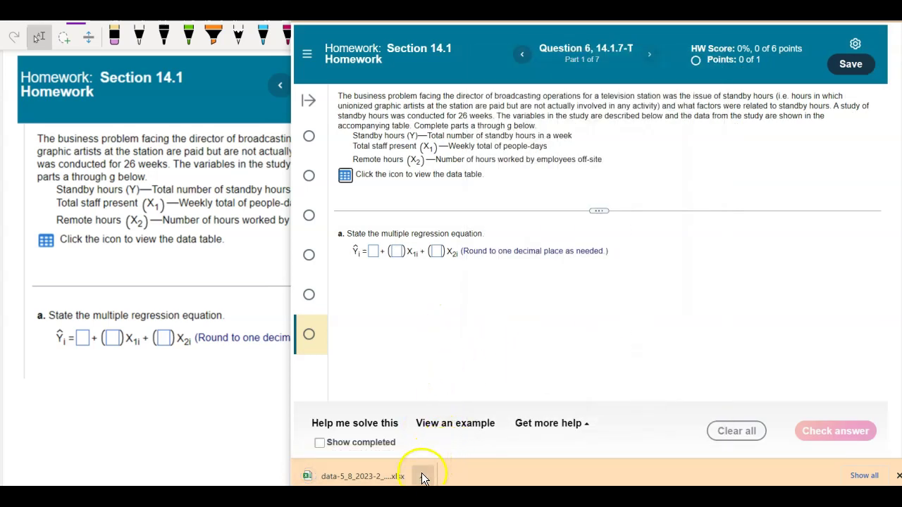
Step: Open the downloaded data workbook in Excel and enable editing
left_click(423, 477)
left_click(437, 398)
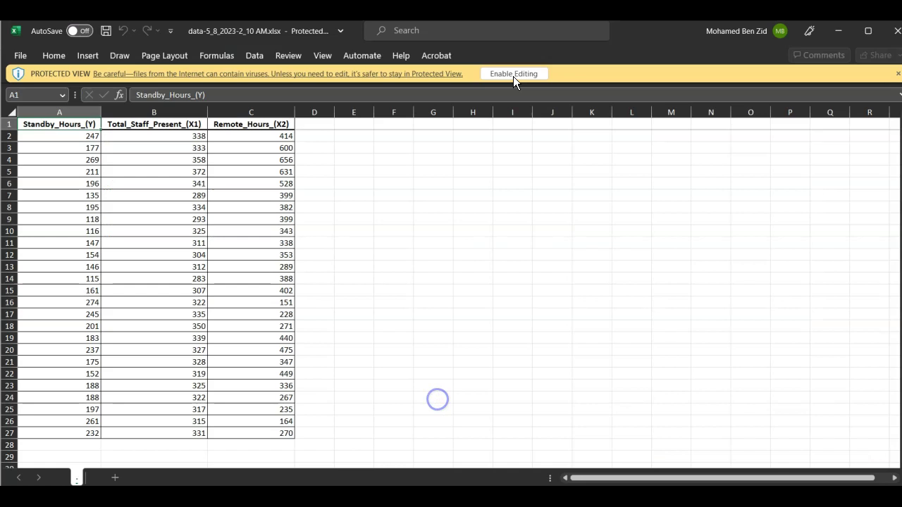
left_click(513, 74)
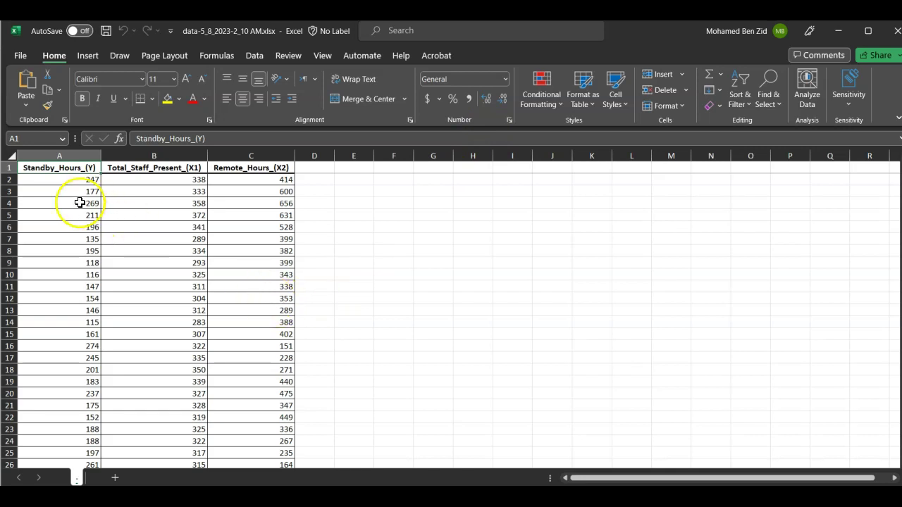
key("alt+Tab")
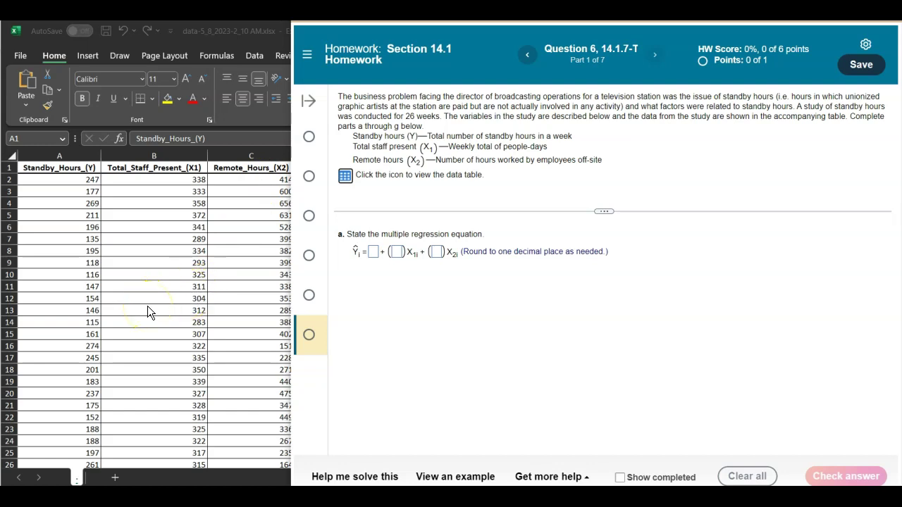
key("alt+Tab")
scroll(148, 306, "down", 2)
scroll(147, 306, "down", 3)
scroll(148, 306, "up", 5)
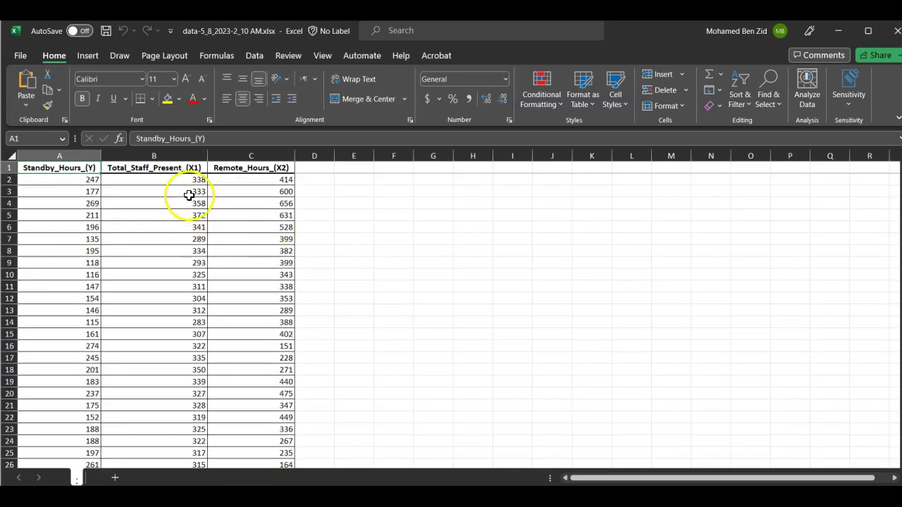
Step: Start the Regression tool from the Data Analysis tools
left_click(255, 57)
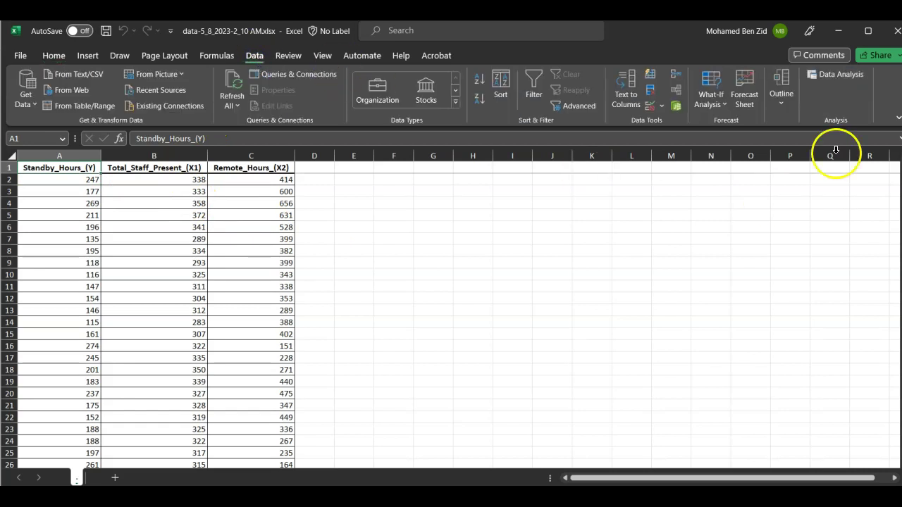
left_click(842, 76)
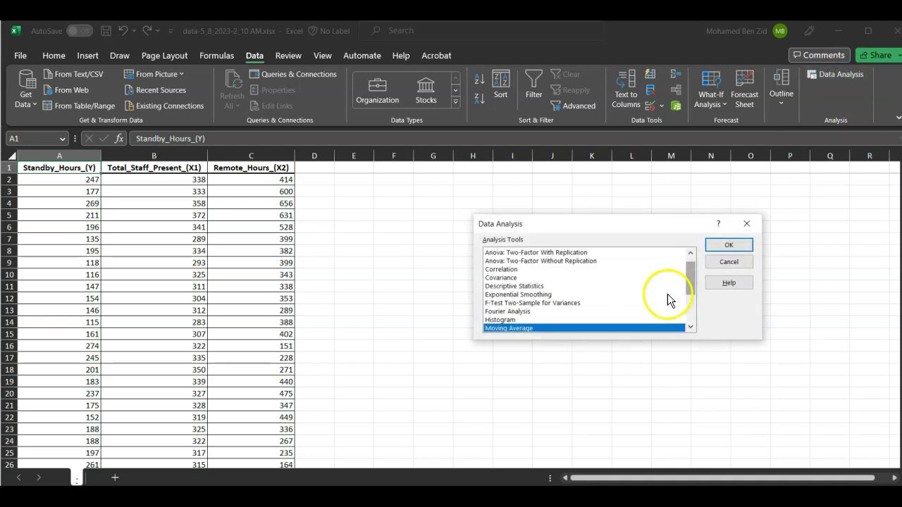
left_click_drag(690, 263, 690, 305)
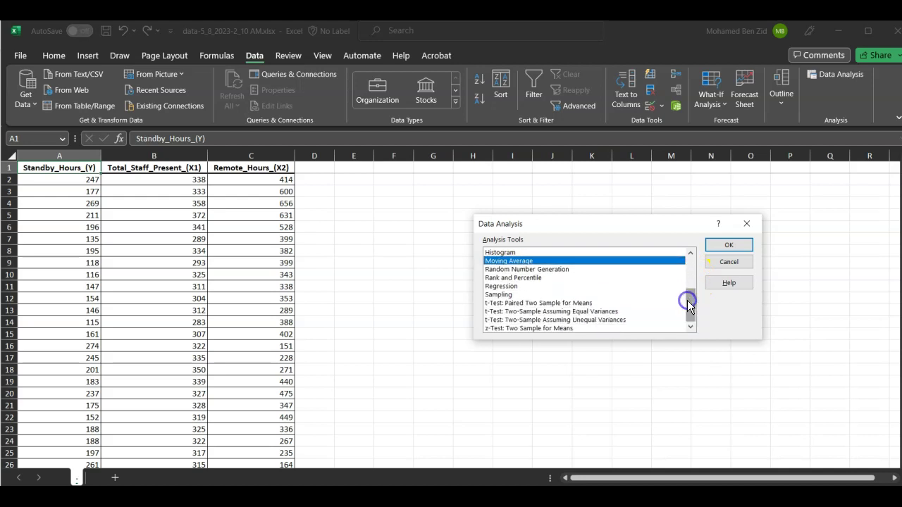
left_click(505, 288)
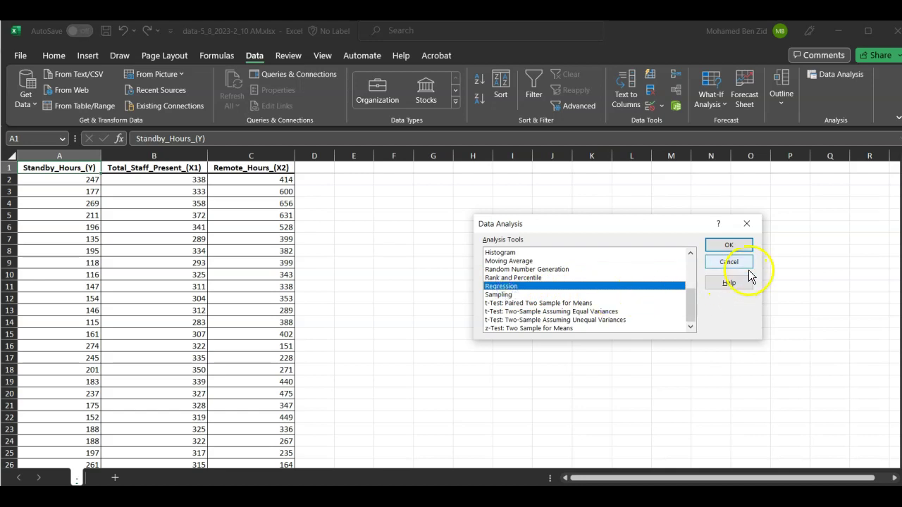
left_click(736, 247)
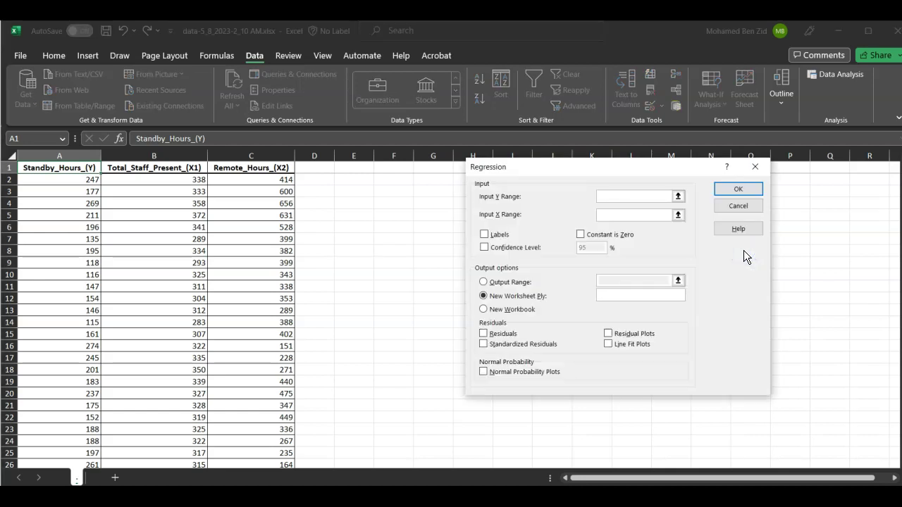
Step: Set the regression's Input Y Range to the Standby Hours column including its header, $A$1:$A$27
left_click_drag(627, 165, 600, 127)
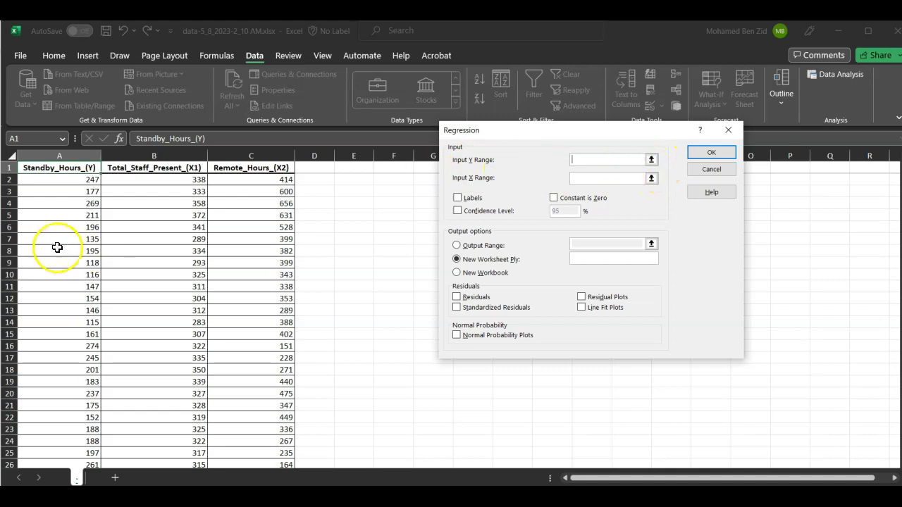
left_click(651, 161)
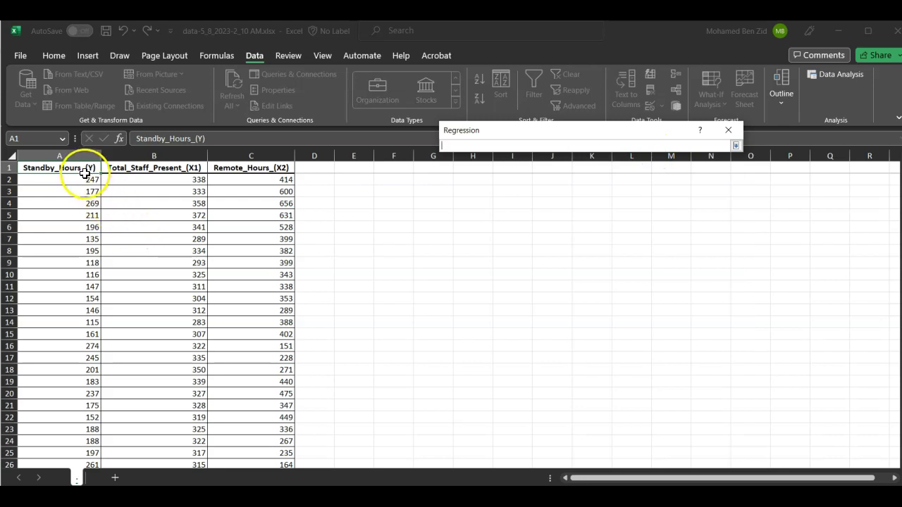
scroll(78, 202, "up", 2)
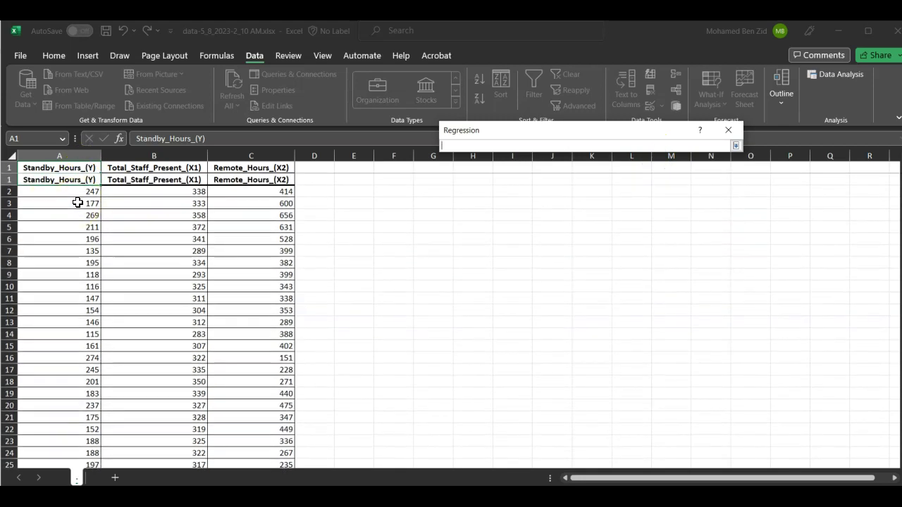
left_click_drag(73, 168, 67, 443)
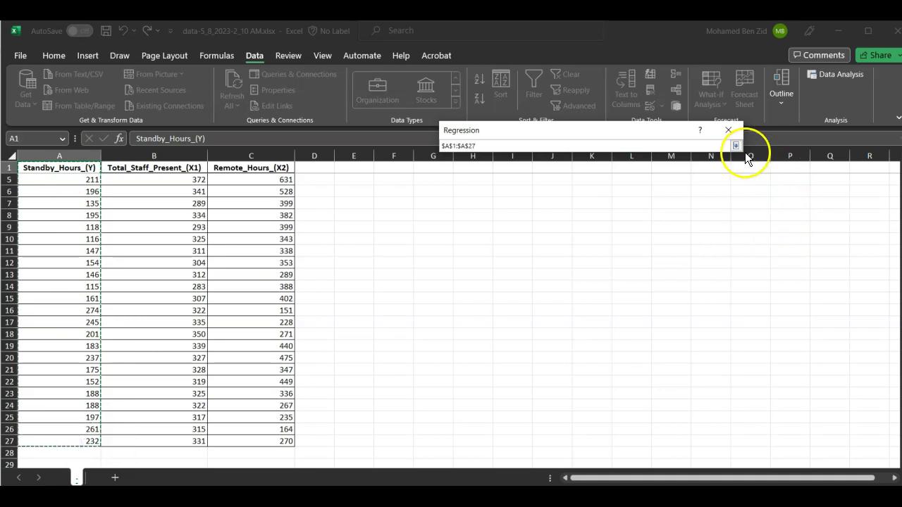
left_click(736, 146)
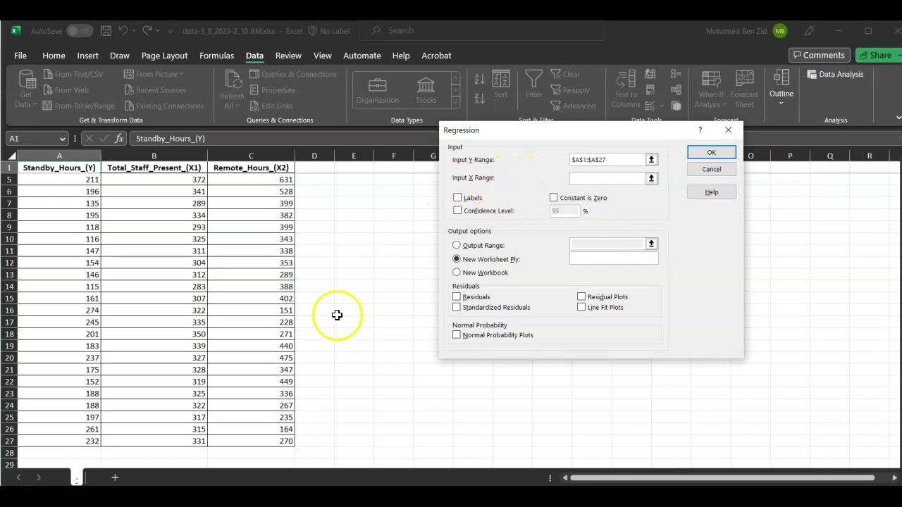
Step: Set the Input X Range to the two predictor columns with headers, $B$1:$C$27, and enable Labels
scroll(337, 315, "up", 2)
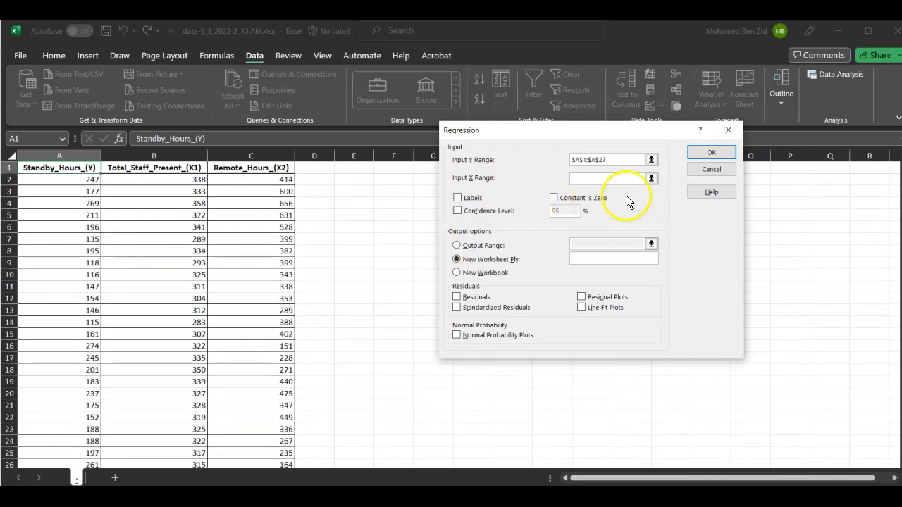
left_click(650, 182)
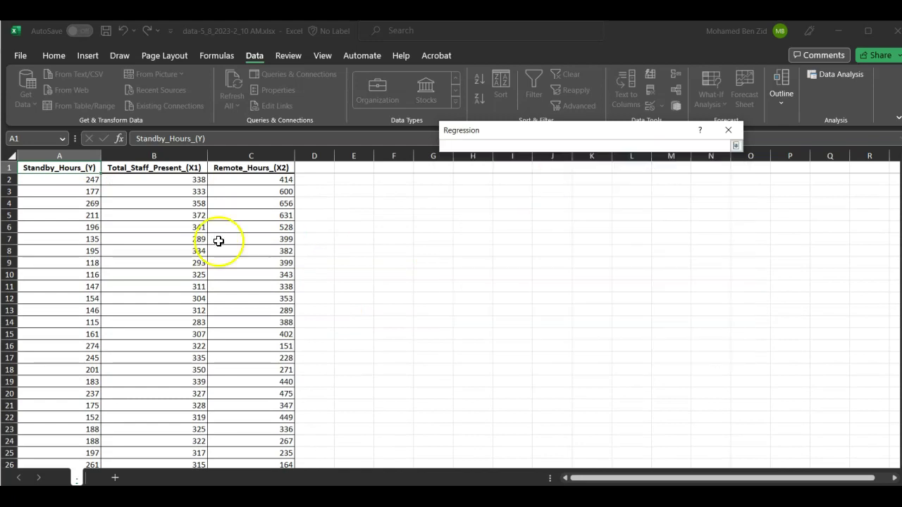
left_click_drag(144, 165, 235, 436)
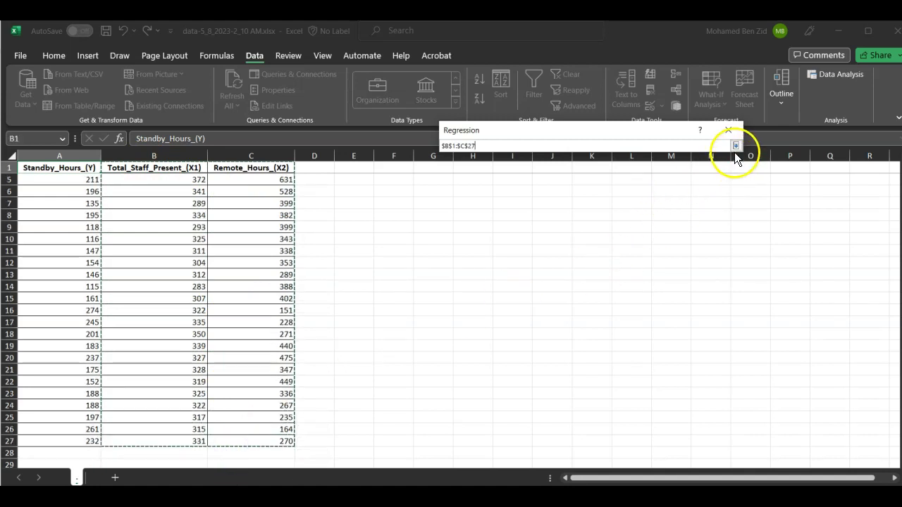
left_click(736, 146)
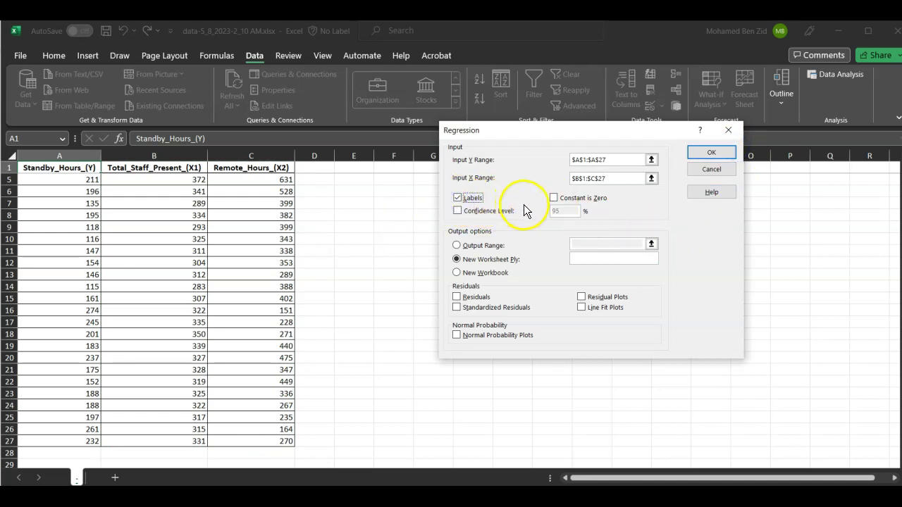
Step: Set the Output Range to cell $E$3 on the current sheet and run the regression
left_click(457, 246)
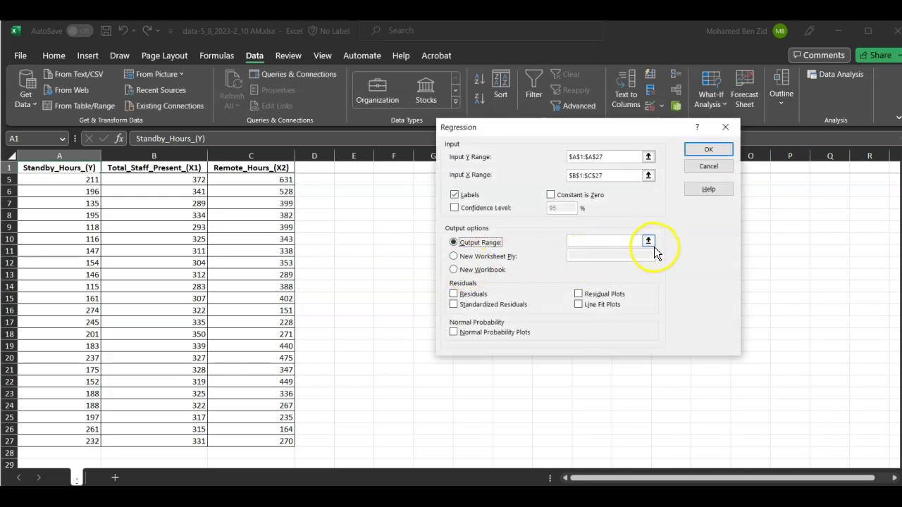
left_click(648, 242)
scroll(416, 241, "up", 2)
scroll(407, 238, "down", 1)
left_click(355, 191)
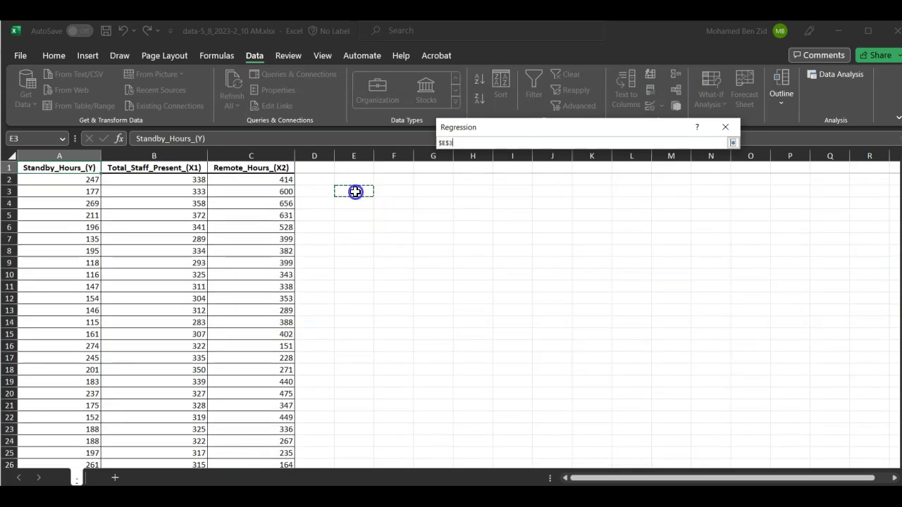
left_click(732, 143)
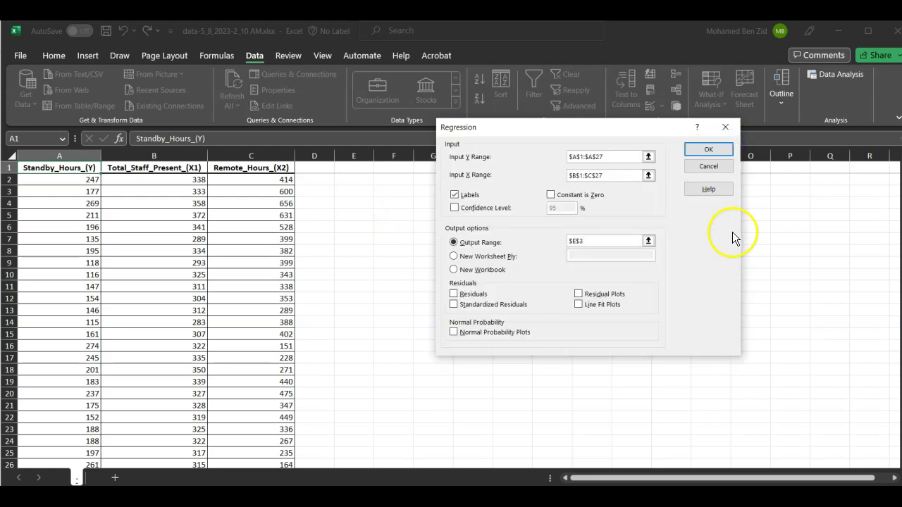
left_click(711, 150)
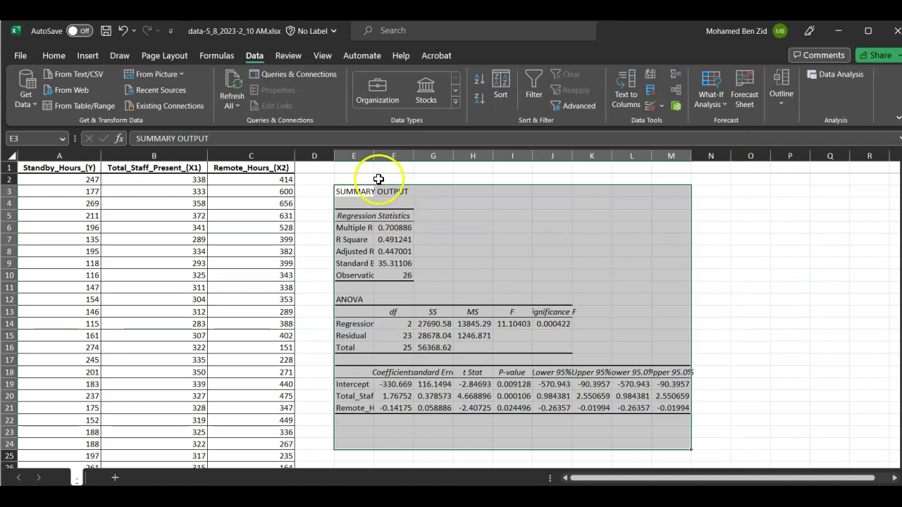
Step: Auto-fit the widths of columns E through M so the regression summary output is fully readable
left_click_drag(353, 155, 695, 160)
double_click(691, 157)
left_click(670, 290)
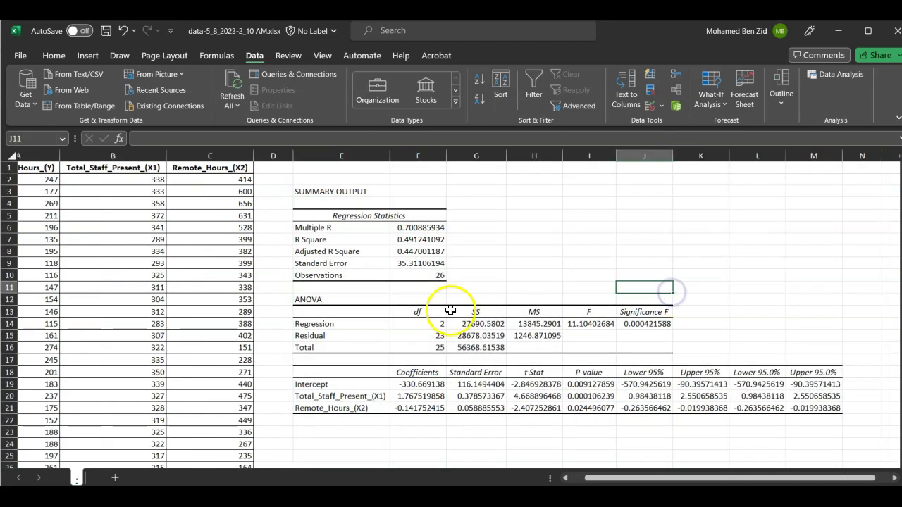
Step: Fill the intercept and predictor coefficient cells, E19:F21, with yellow
left_click_drag(324, 384, 403, 411)
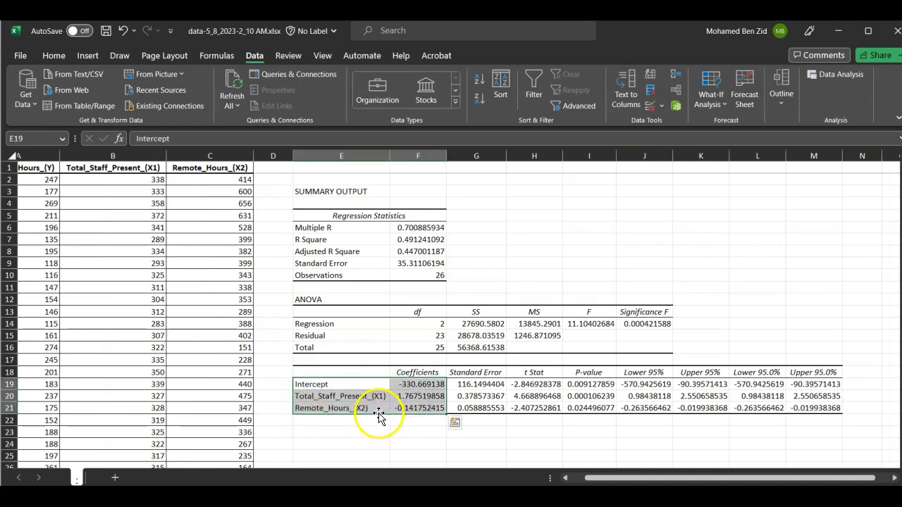
left_click(54, 57)
left_click(169, 98)
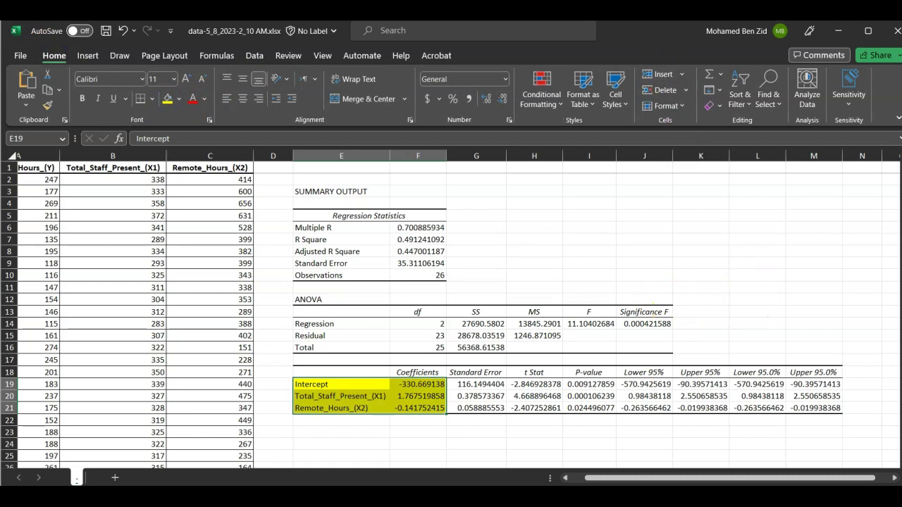
Step: Copy the intercept coefficient from cell F19 into the constant box of the homework's regression equation, rounded to -330.7
key("alt+Tab")
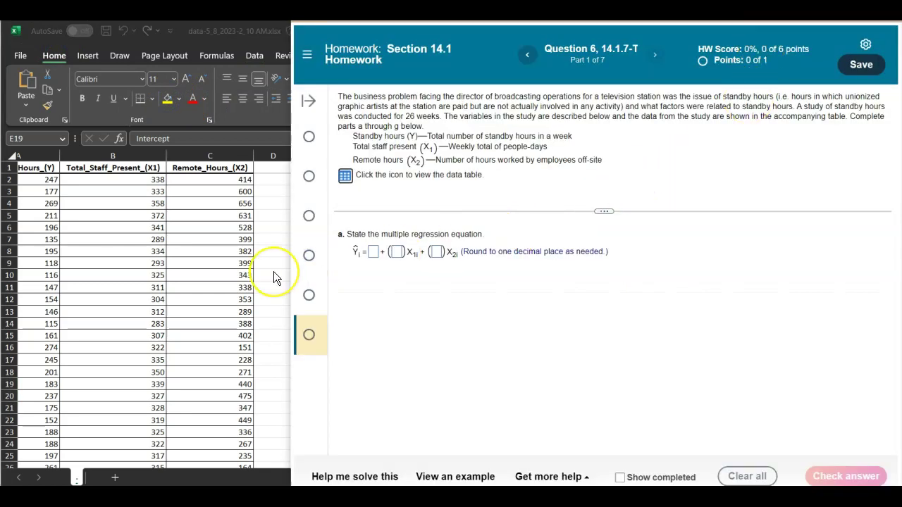
scroll(274, 273, "right", 5)
scroll(274, 274, "left", 6)
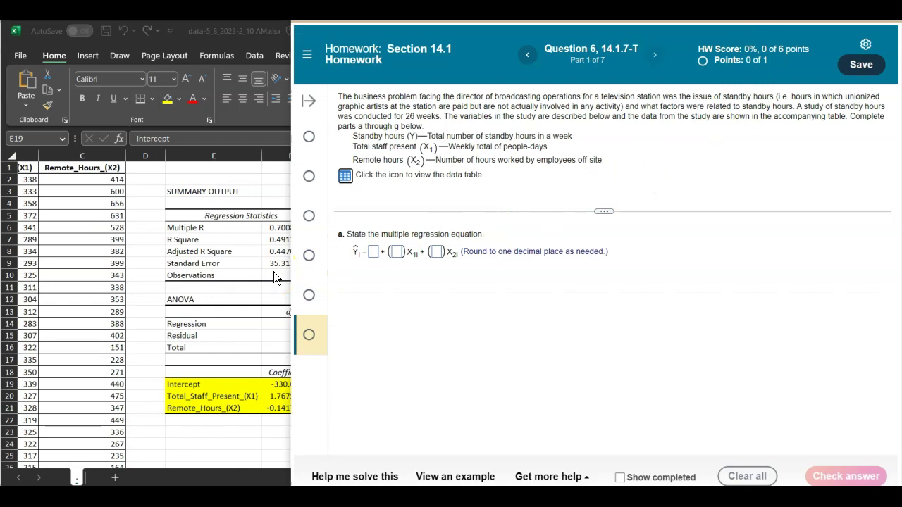
scroll(273, 271, "right", 1)
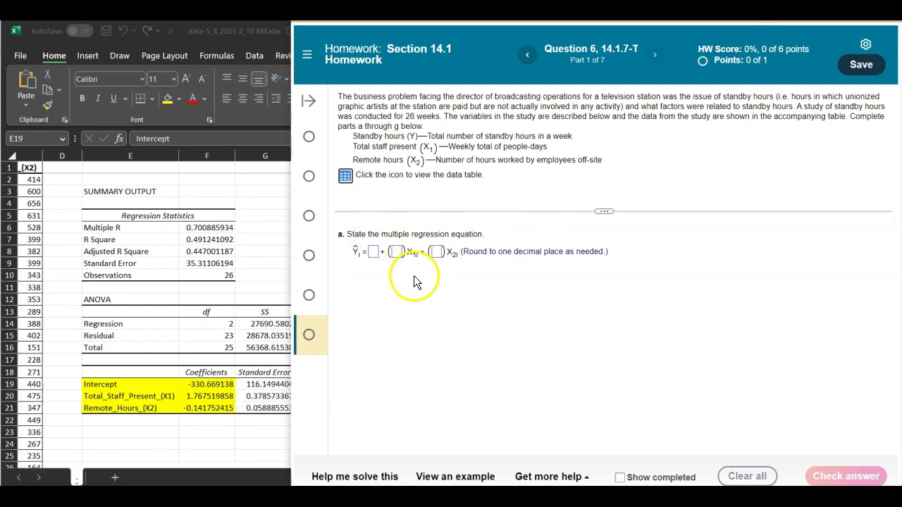
left_click(374, 251)
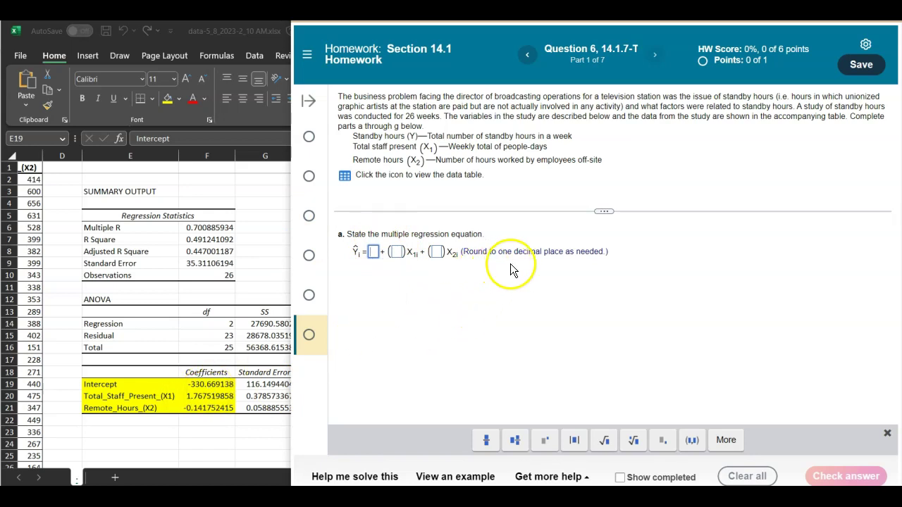
left_click(207, 384)
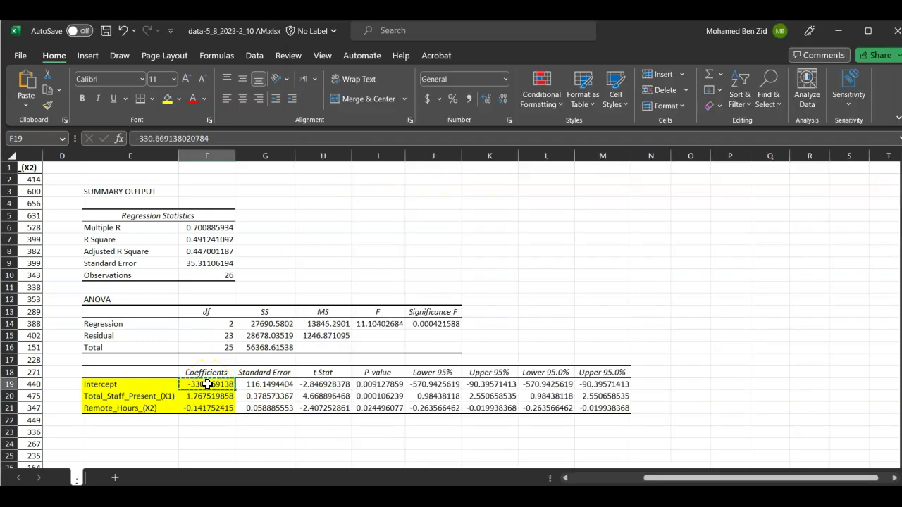
key("alt+Tab")
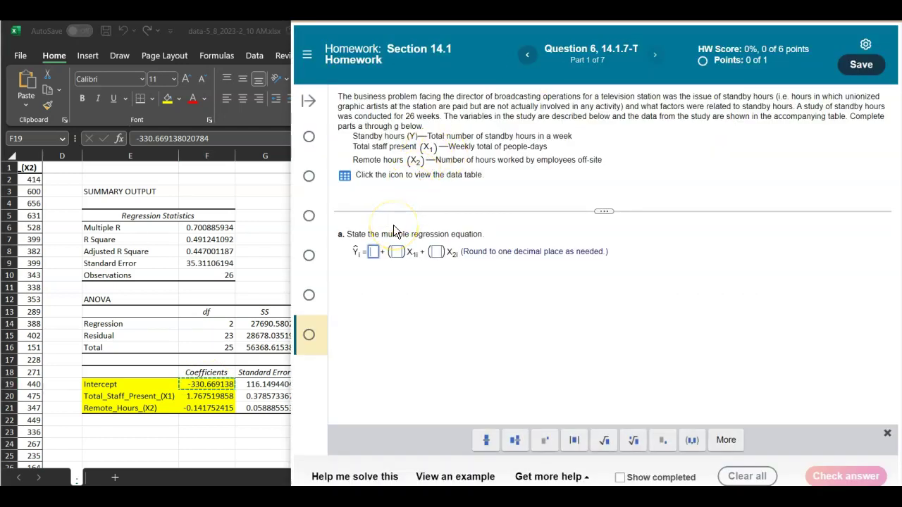
key("ctrl+v")
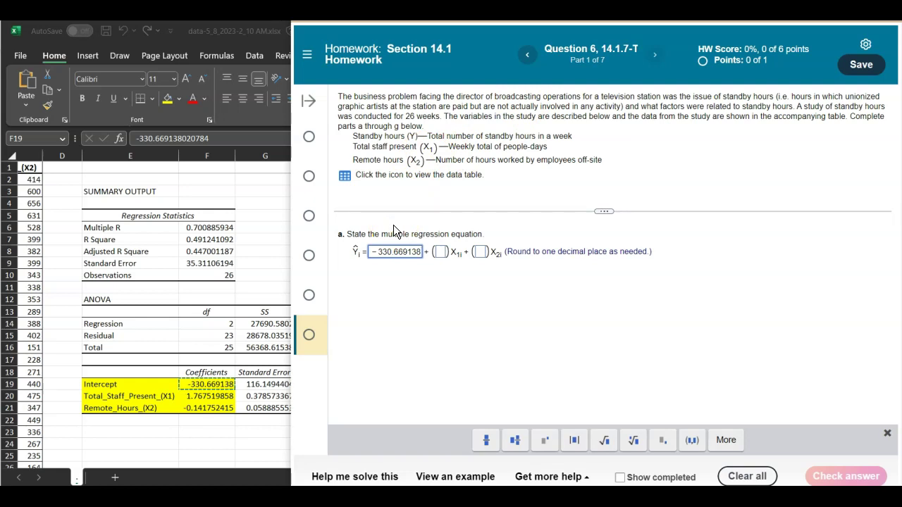
key("BackSpace")
key("BackSpace")
key("BackSpace")
key("BackSpace")
key("BackSpace")
key("BackSpace")
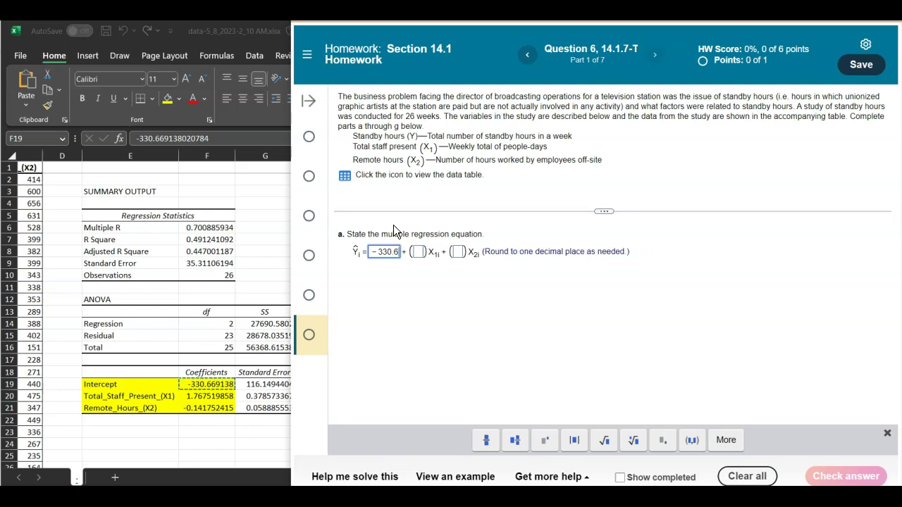
type("7")
Step: Copy the Total_Staff_Present coefficient from Excel cell F20 into the homework equation's X1 coefficient box, rounded to 1.8
key("alt+Tab")
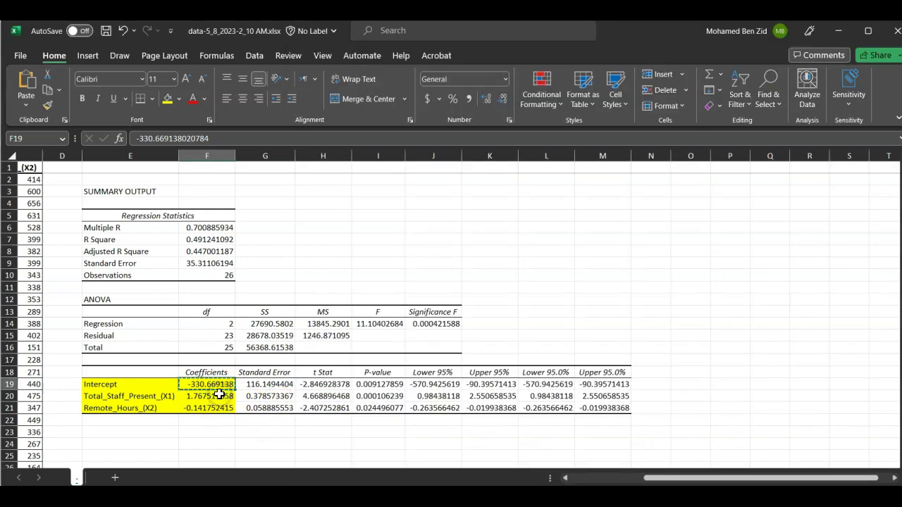
left_click(219, 398)
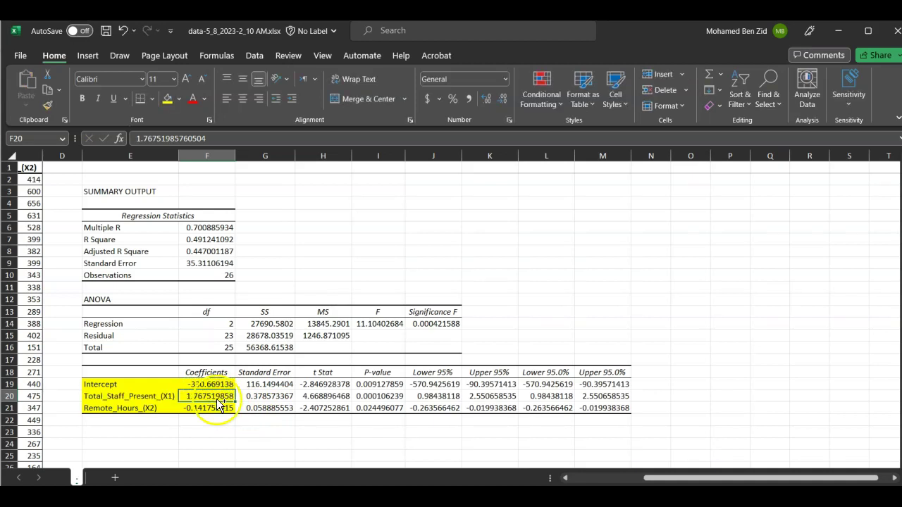
key("alt+Tab")
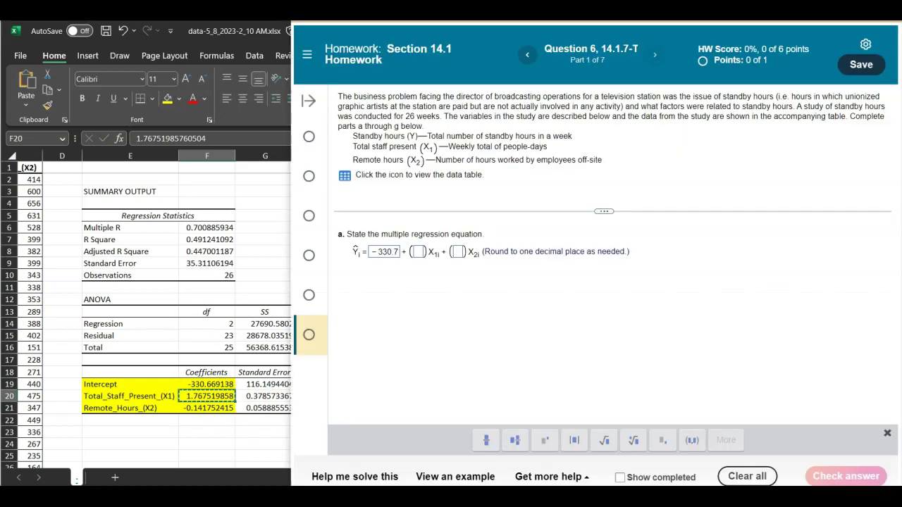
left_click(418, 252)
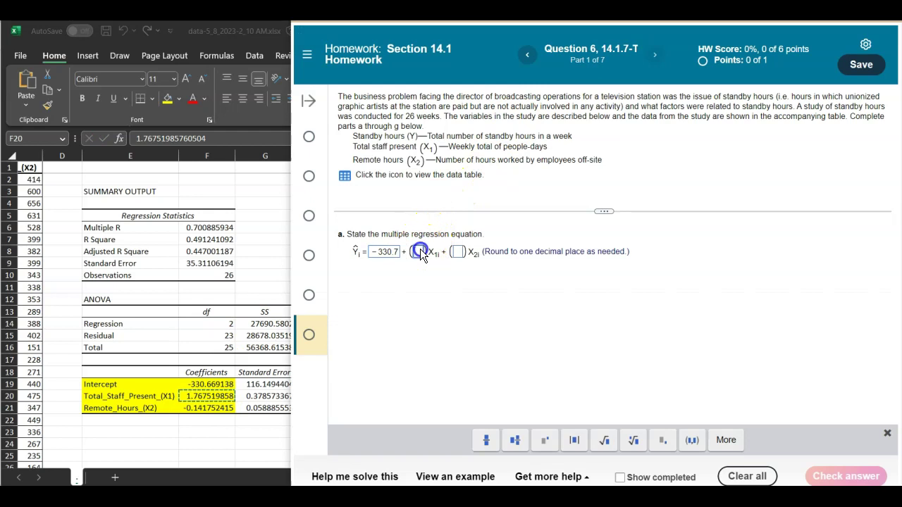
key("ctrl+v")
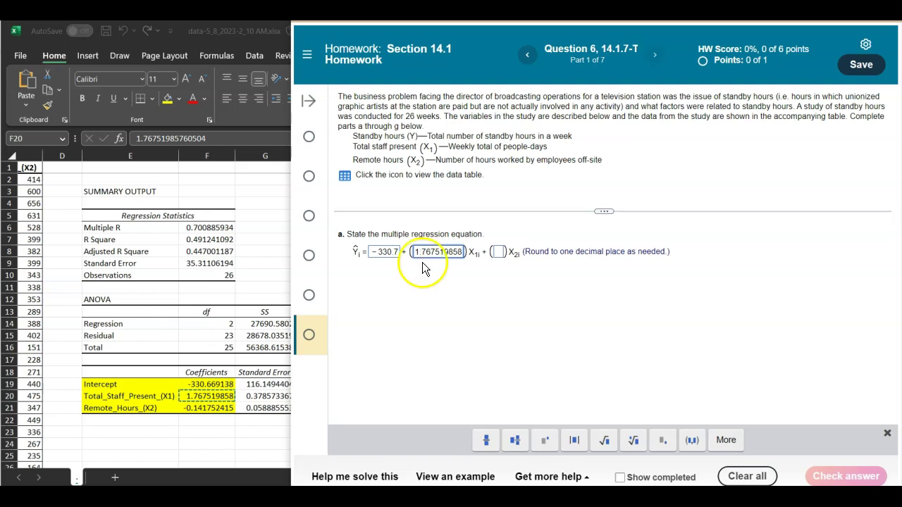
key("BackSpace")
key("BackSpace")
key("BackSpace")
key("BackSpace")
key("BackSpace")
key("BackSpace")
key("BackSpace")
key("BackSpace")
key("BackSpace")
key("BackSpace")
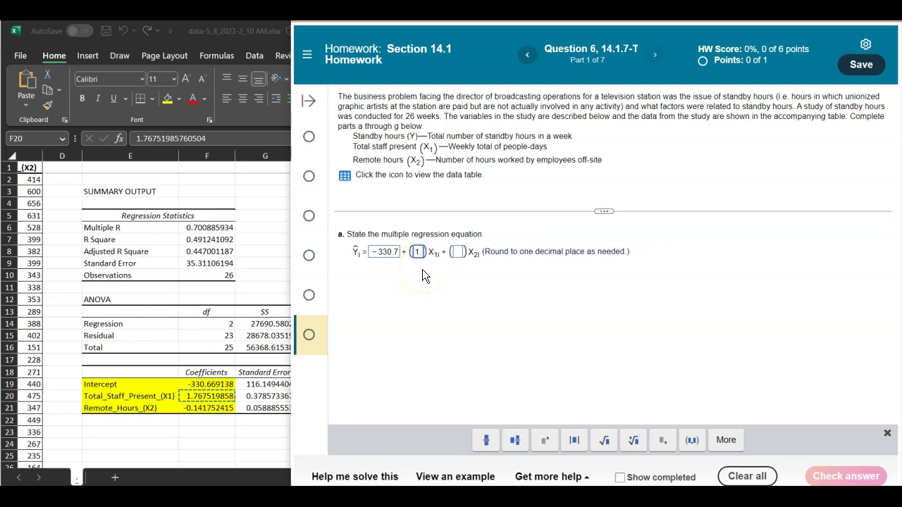
type("8")
Step: Copy the Remote_Hours coefficient from Excel cell F21 into the homework equation's X2 coefficient box, rounded to -0.1
left_click(220, 408)
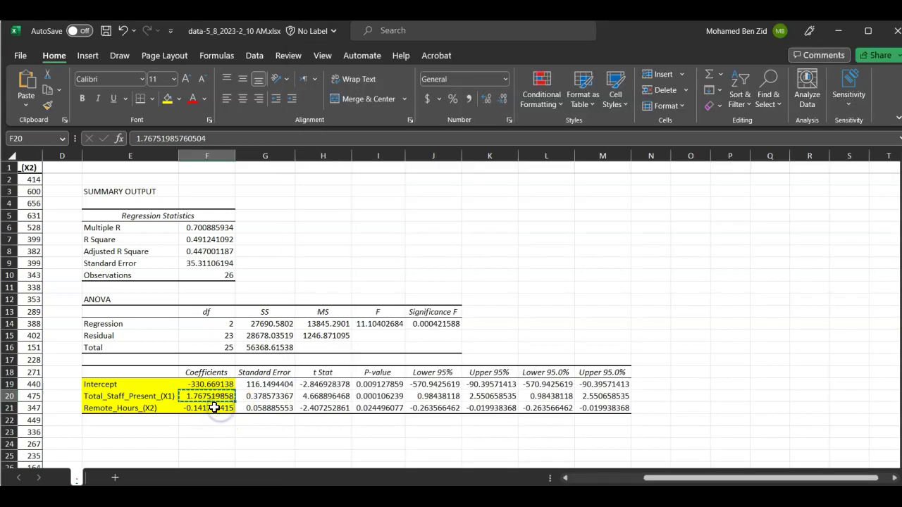
double_click(213, 407)
key("Escape")
left_click(222, 409)
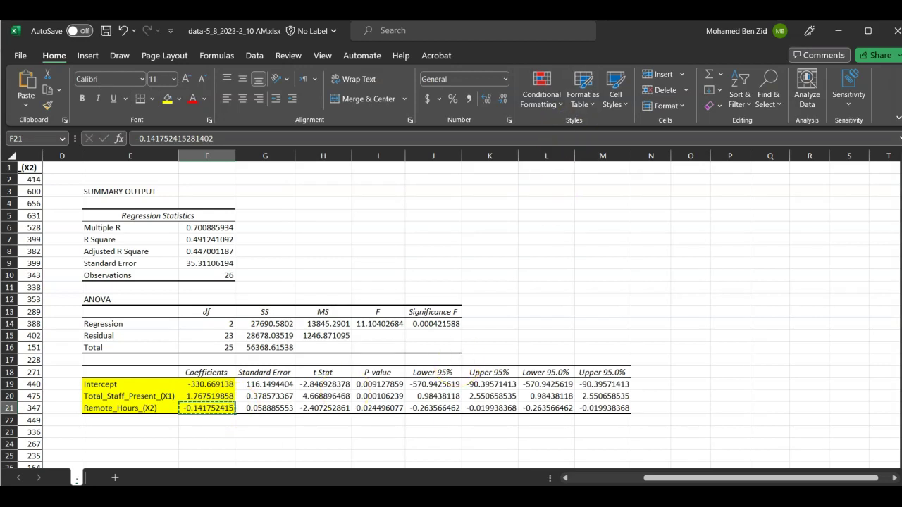
key("alt+Tab")
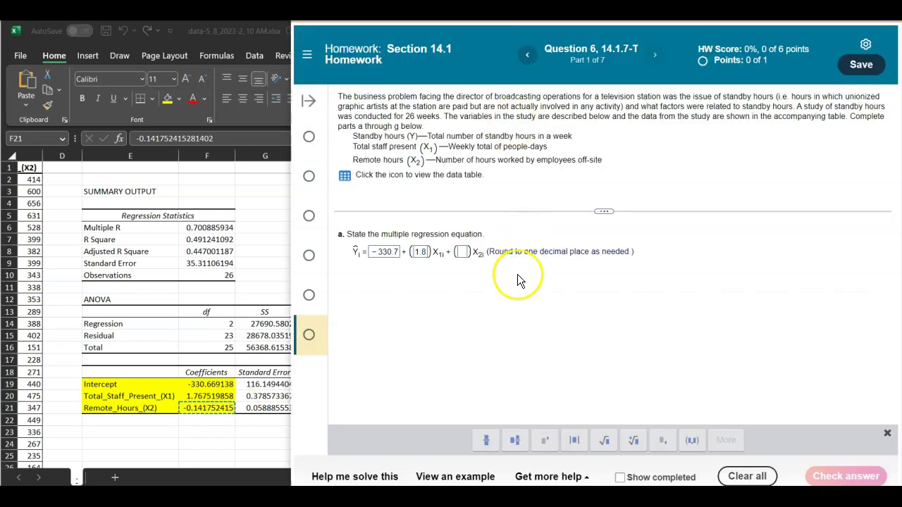
left_click(462, 253)
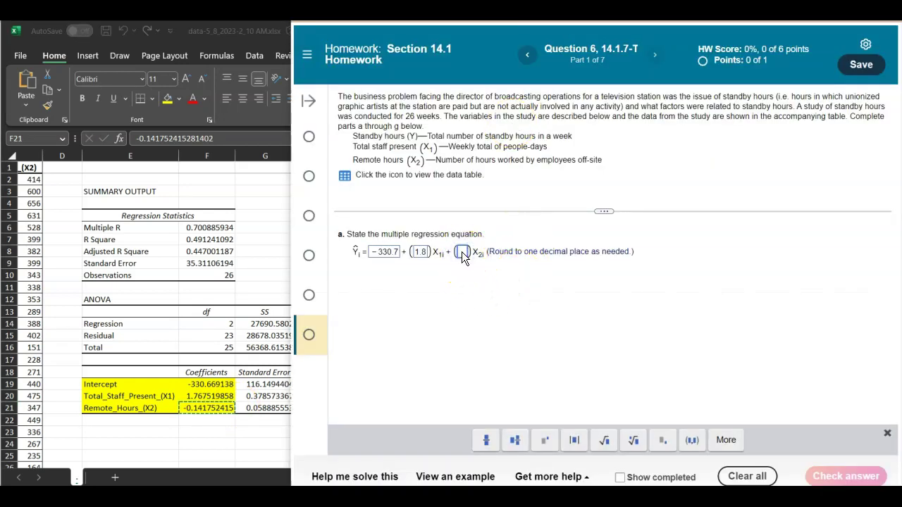
type("-0.141752415")
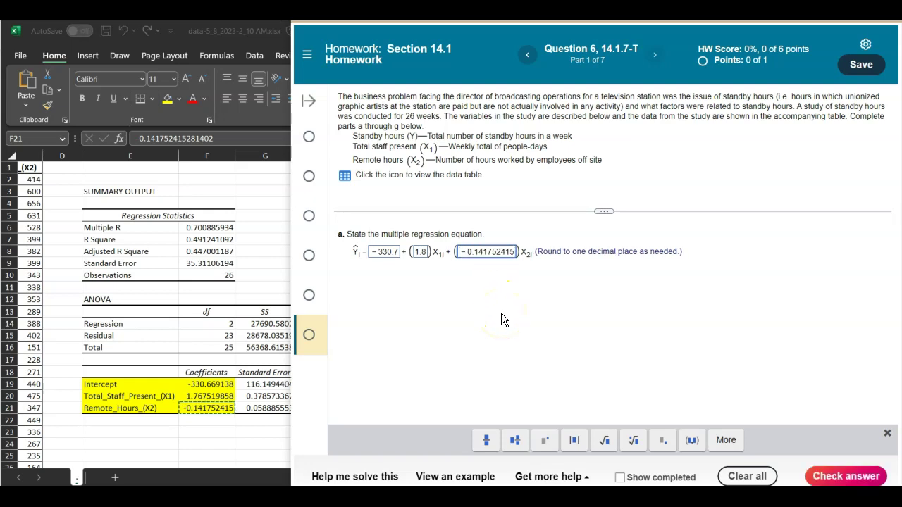
key("BackSpace")
key("BackSpace")
key("BackSpace")
key("BackSpace")
key("BackSpace")
key("BackSpace")
key("BackSpace")
key("BackSpace")
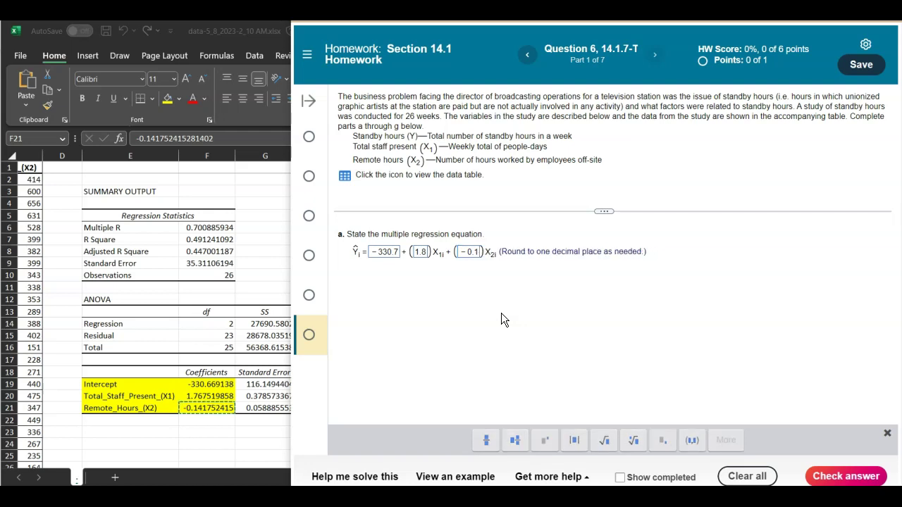
Step: Submit the regression equation in part a for checking and continue to part b
left_click(709, 364)
left_click(799, 332)
left_click(835, 476)
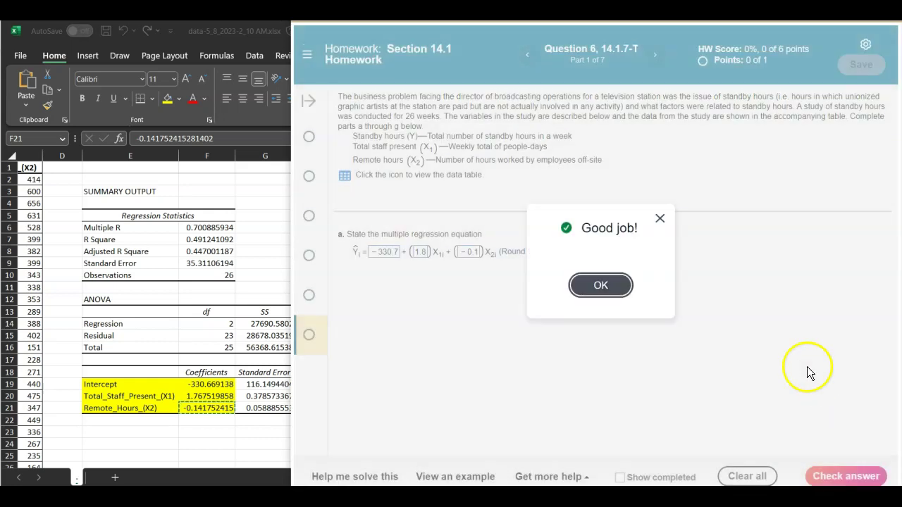
left_click(601, 286)
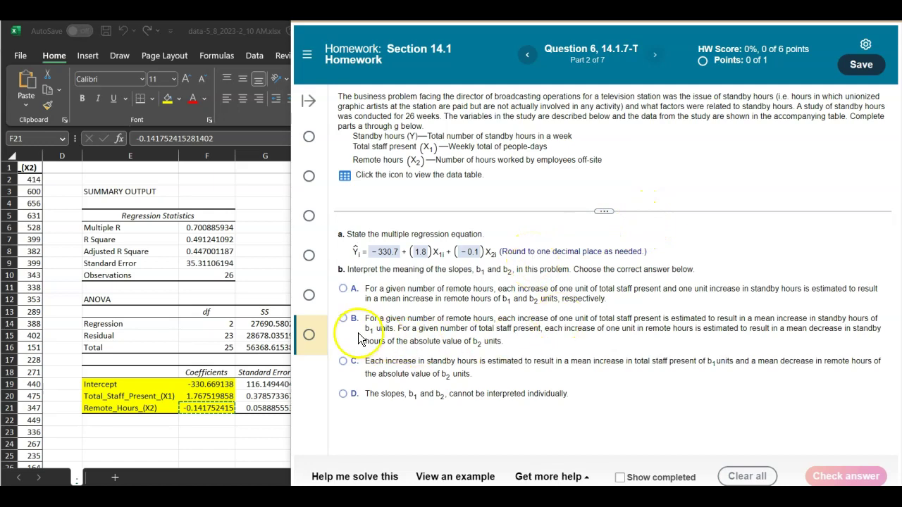
Step: Answer part b with option B as the interpretation of the slopes, check the answer and continue to part c
left_click(345, 318)
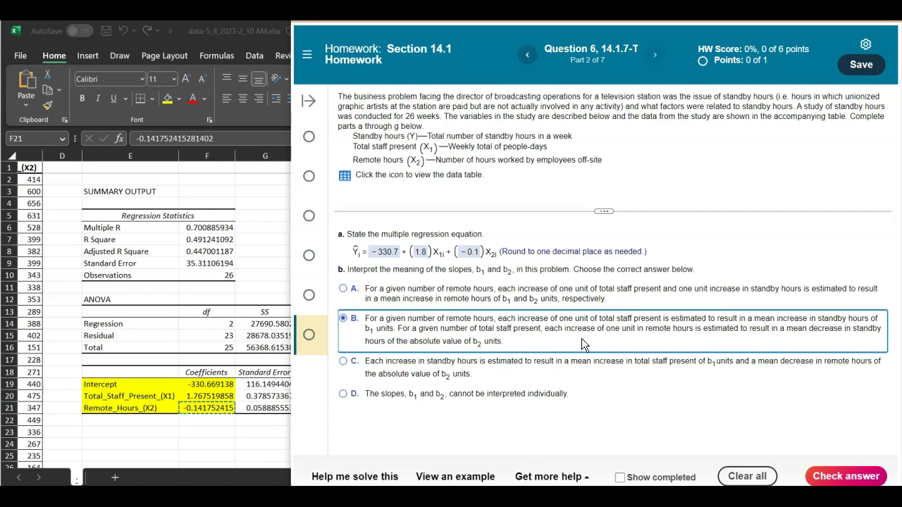
left_click_drag(810, 328, 843, 327)
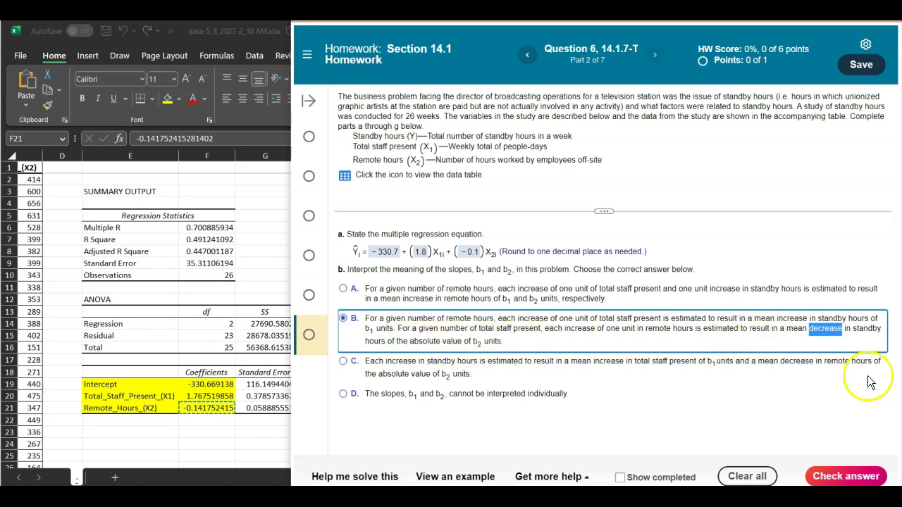
left_click(832, 477)
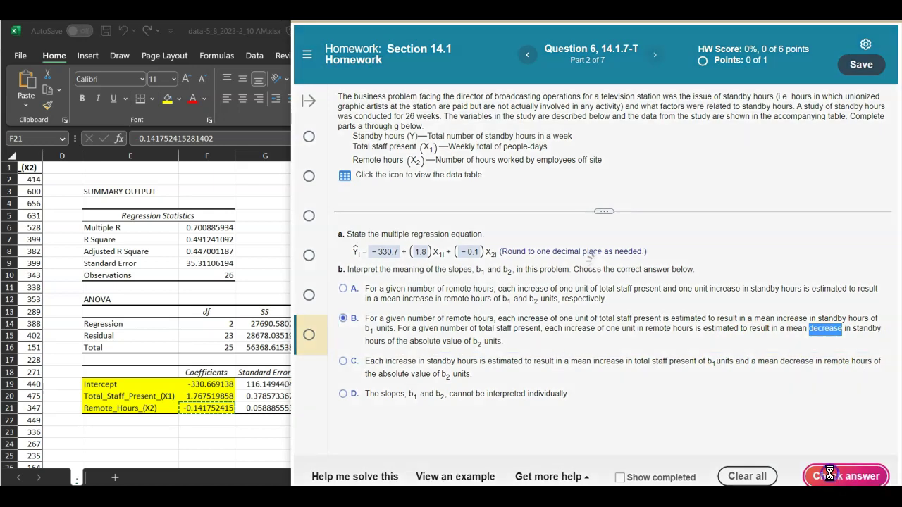
left_click(596, 287)
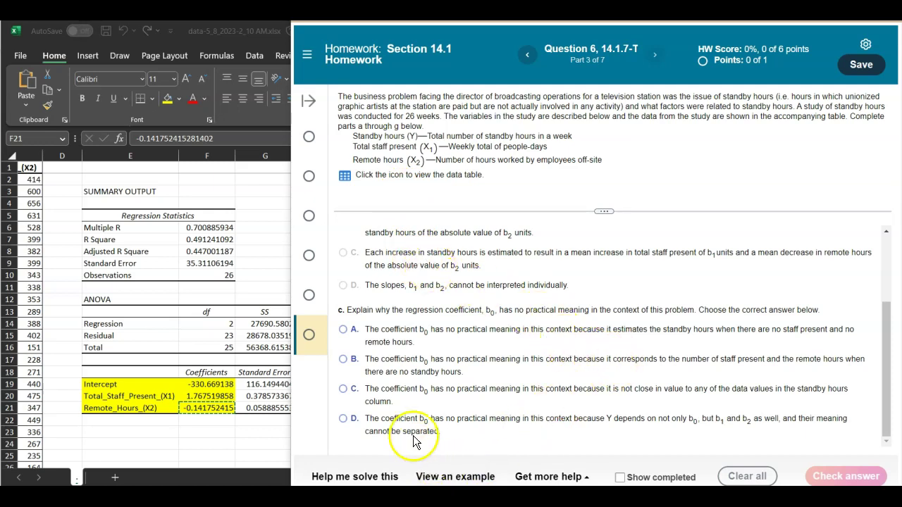
Step: Answer part c with option A, no staff present and no remote hours, check the answer and continue to part d
left_click(343, 330)
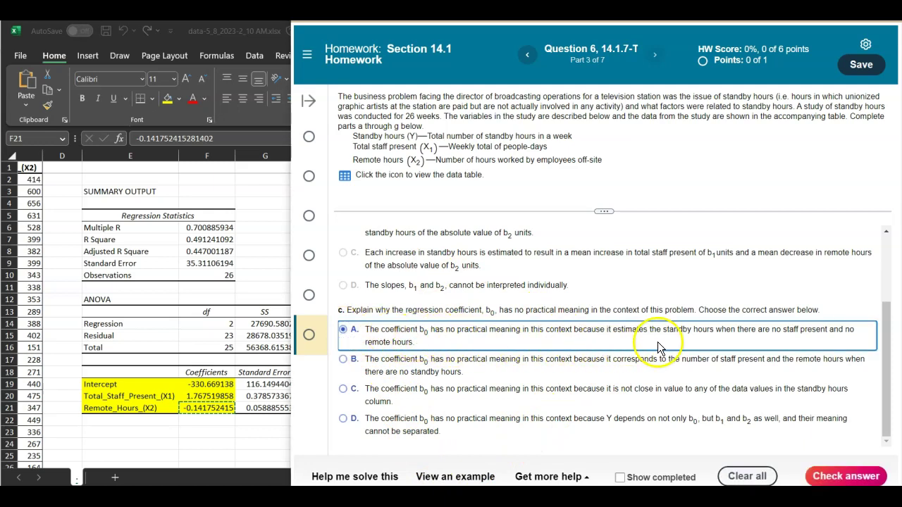
left_click_drag(770, 329, 800, 332)
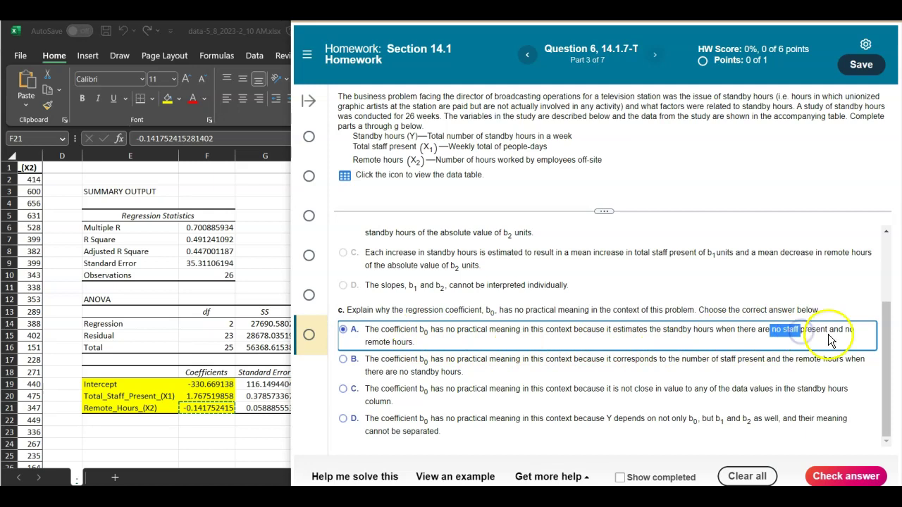
left_click_drag(365, 342, 412, 343)
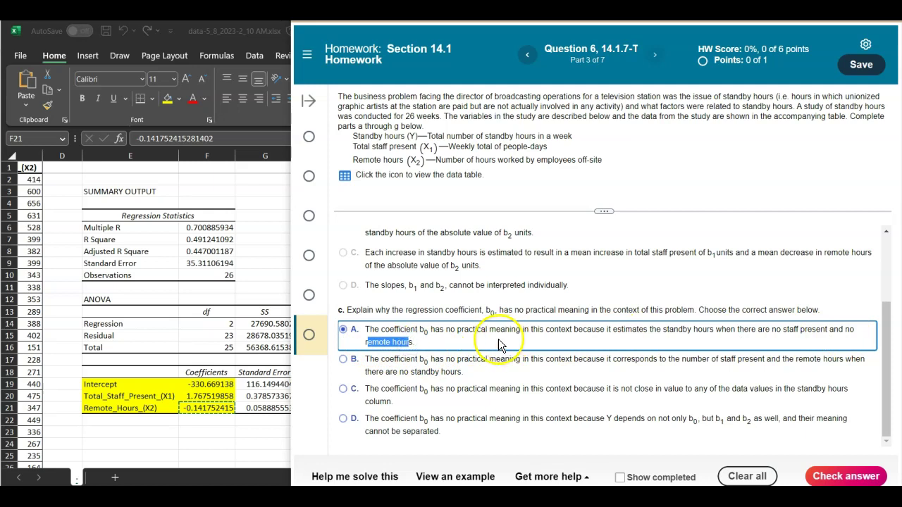
left_click(858, 482)
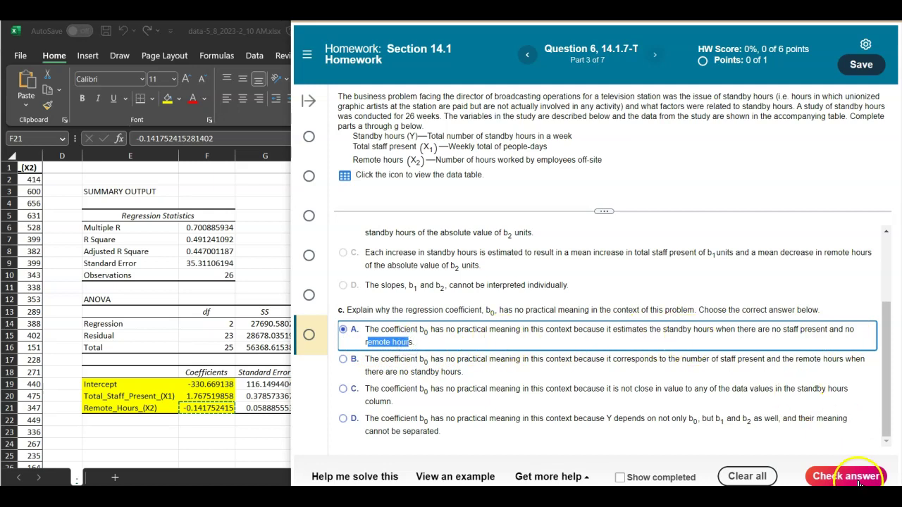
left_click(597, 296)
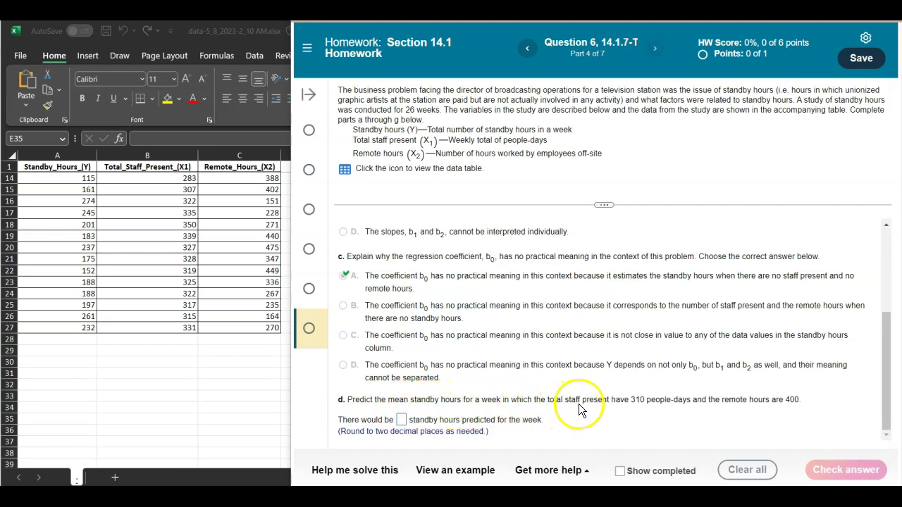
Step: Review the 310 people-days and 400 remote hours given in part d and the point estimate formula picture in the Excel sheet
left_click_drag(632, 400, 665, 400)
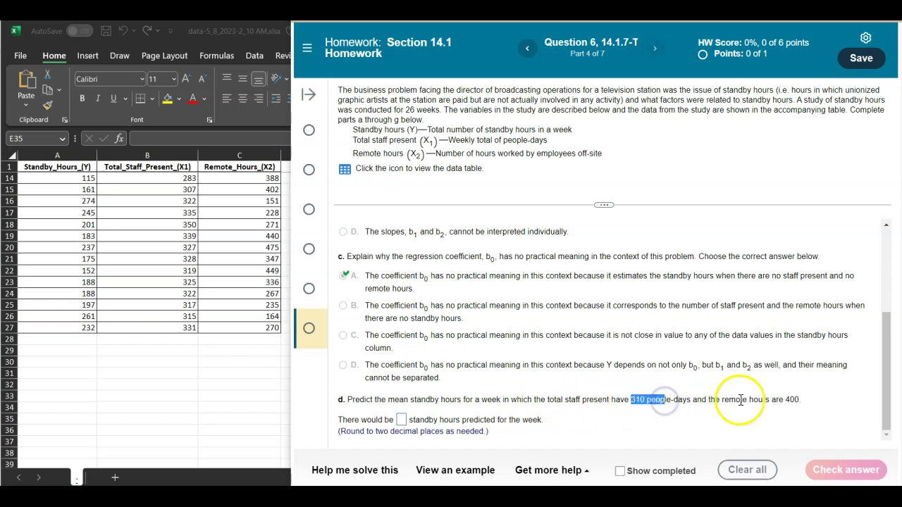
left_click_drag(775, 399, 797, 400)
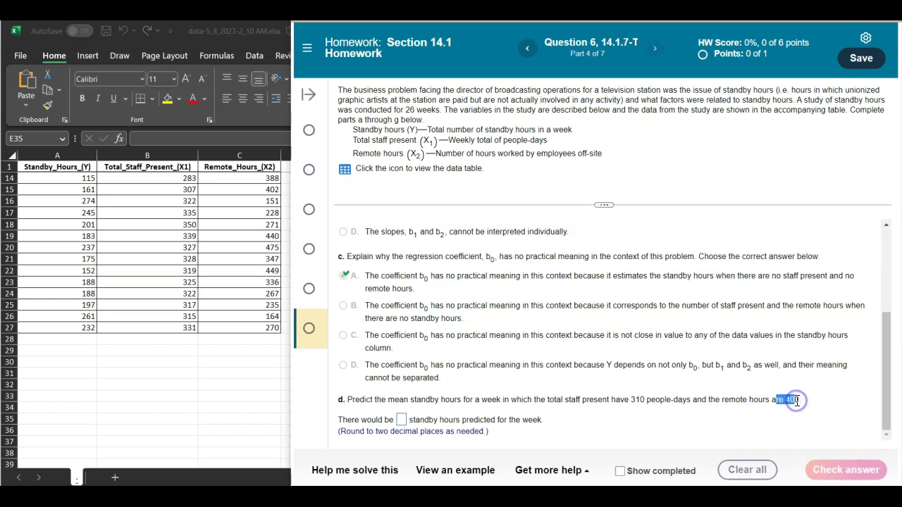
left_click(224, 403)
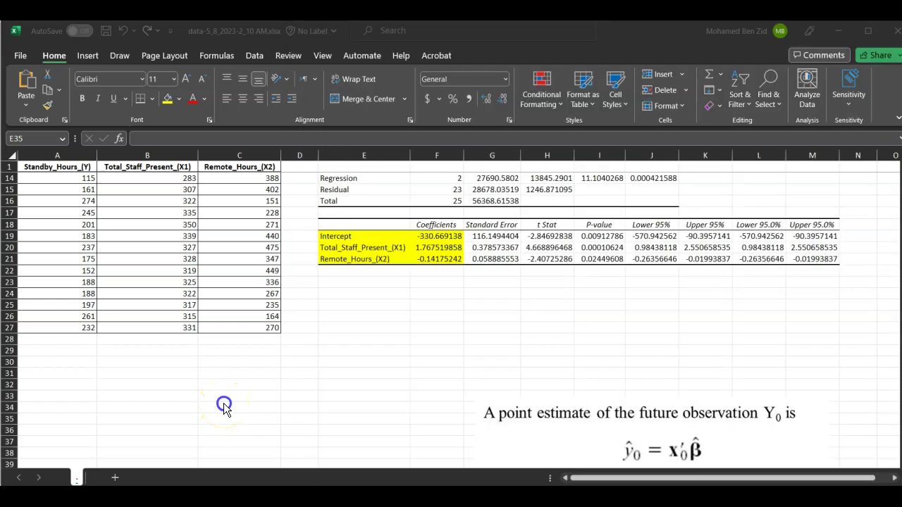
scroll(388, 384, "down", 3)
scroll(388, 384, "down", 1)
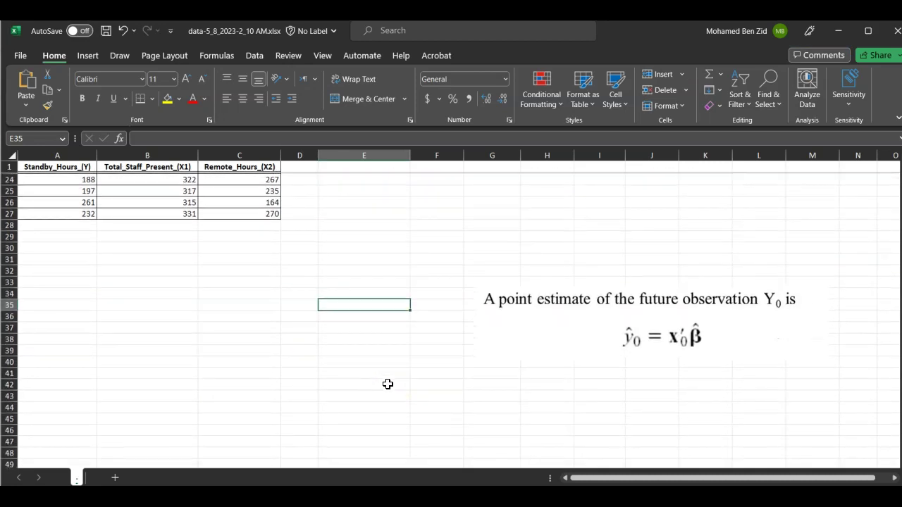
left_click(695, 318)
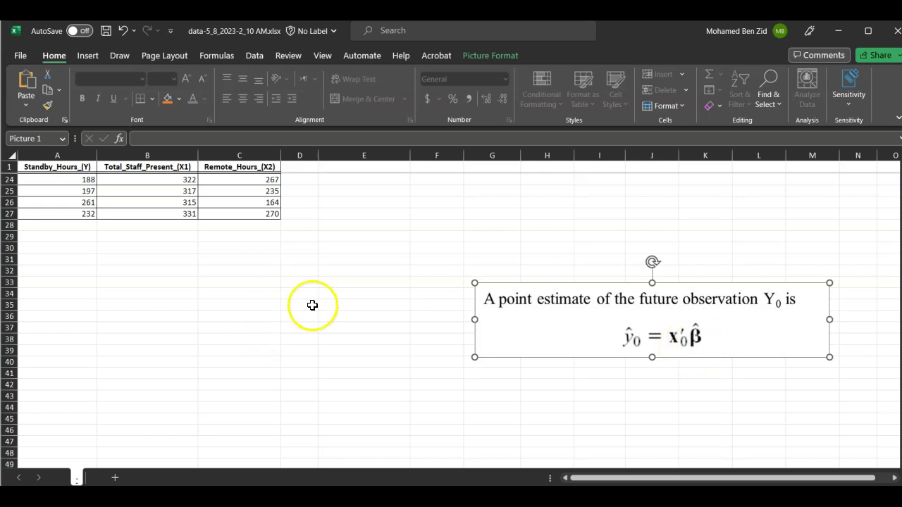
Step: Build the X0 vector in Excel by labelling B31 X0 and entering 1, 310 and 400 in cells B32 to B34
left_click(127, 259)
type("X0")
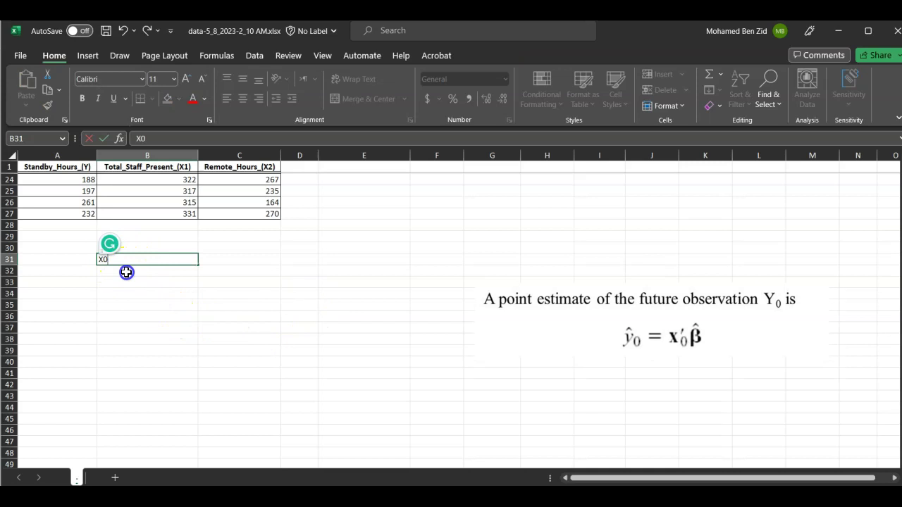
left_click(126, 271)
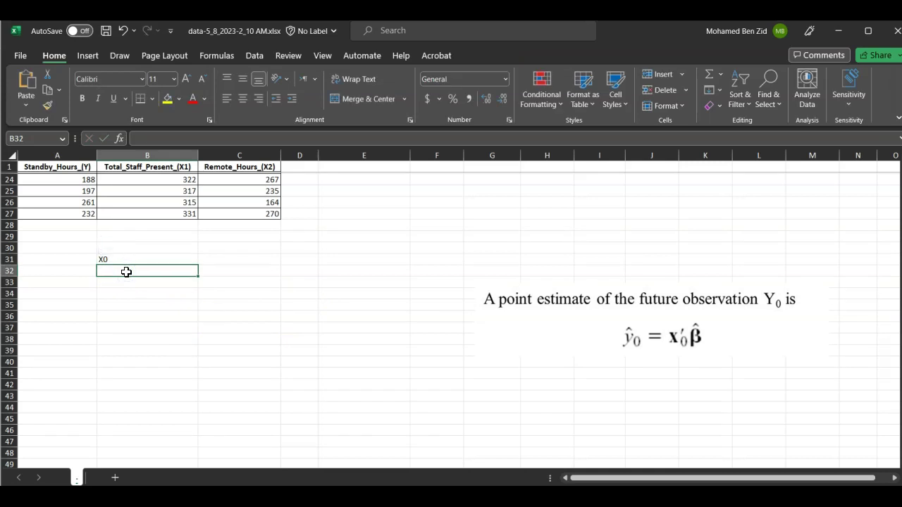
type("1")
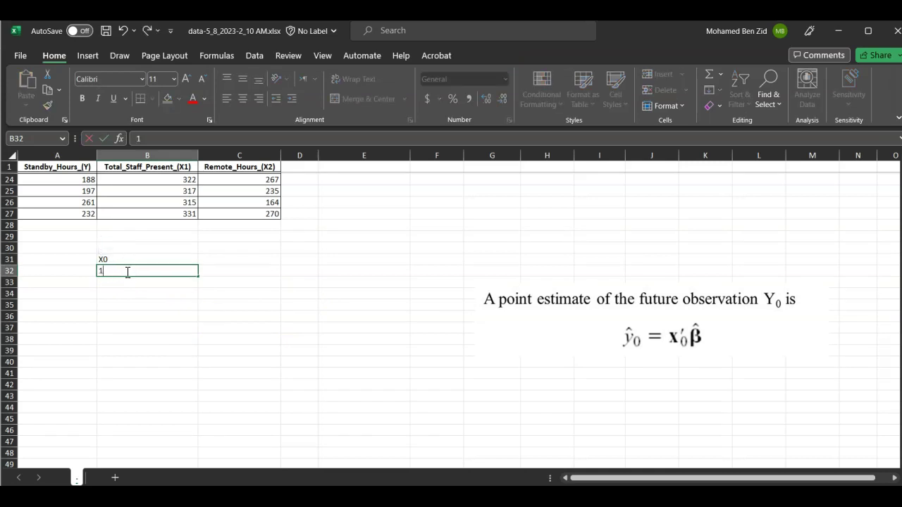
key("Return")
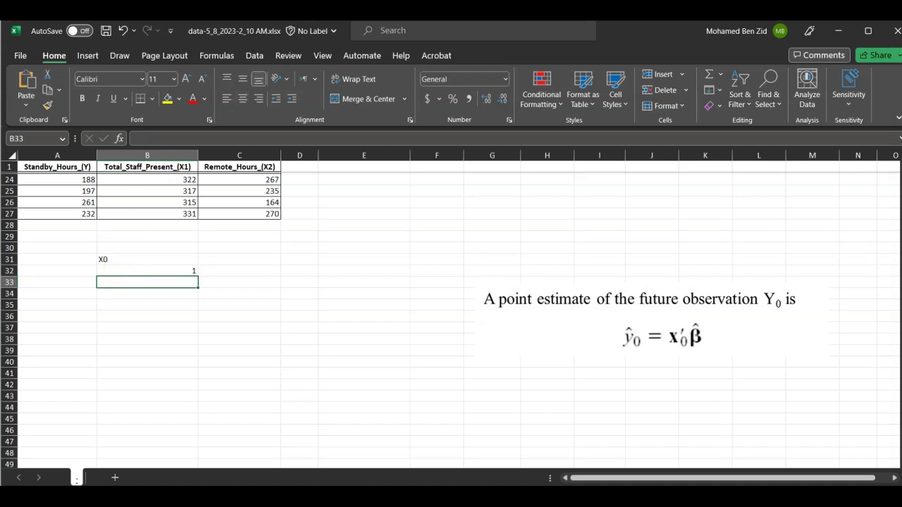
key("alt+Tab")
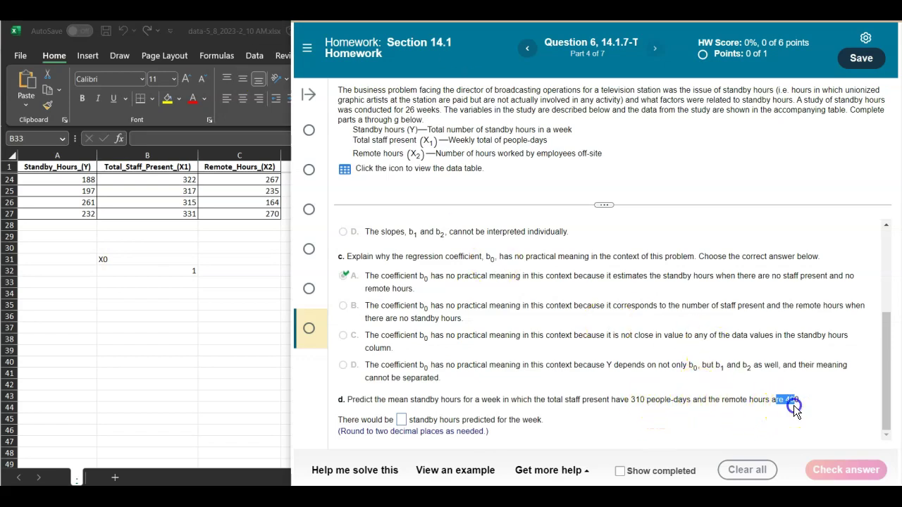
left_click(139, 282)
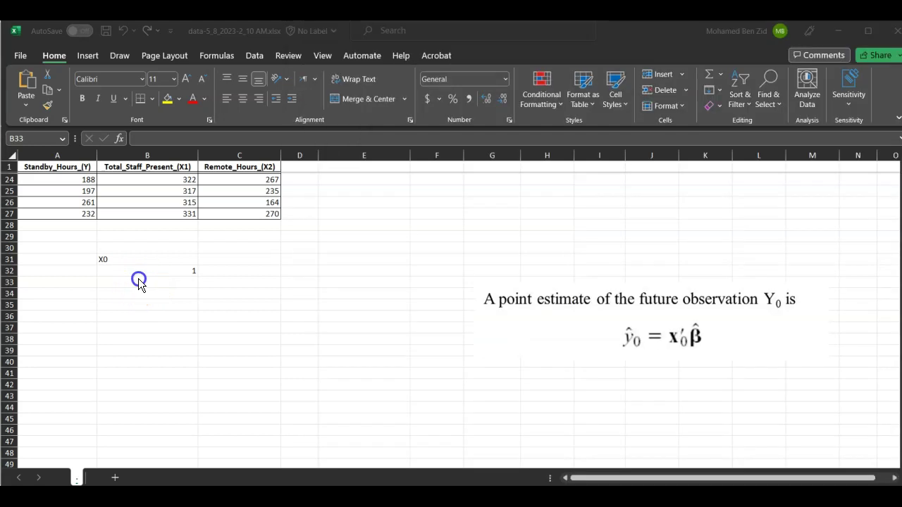
type("310")
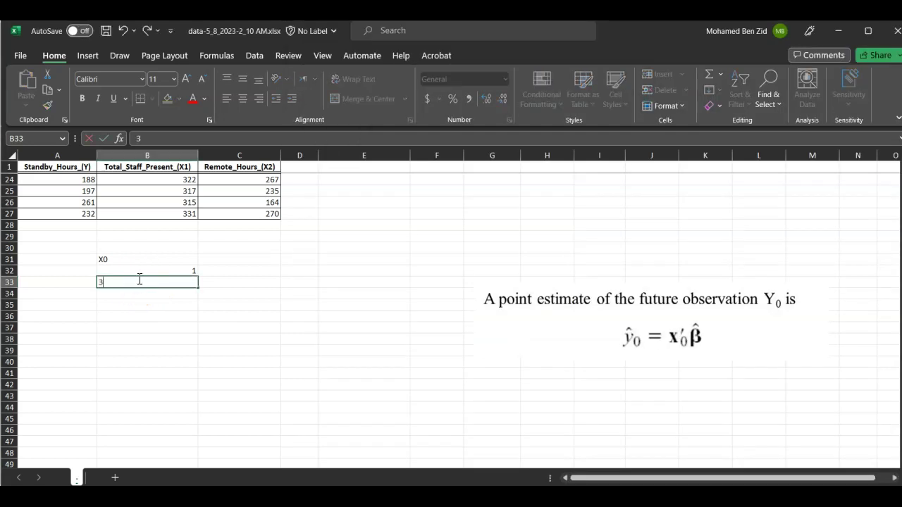
key("Return")
type("4")
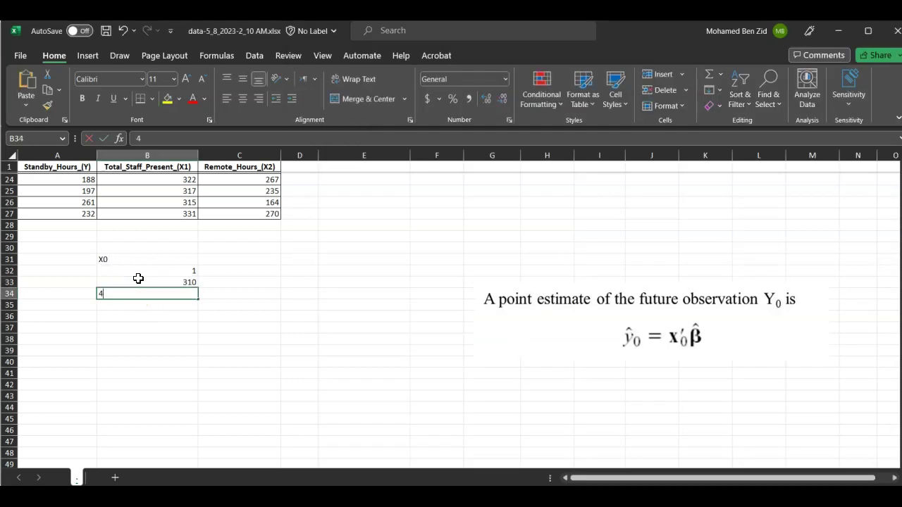
type("00")
key("Return")
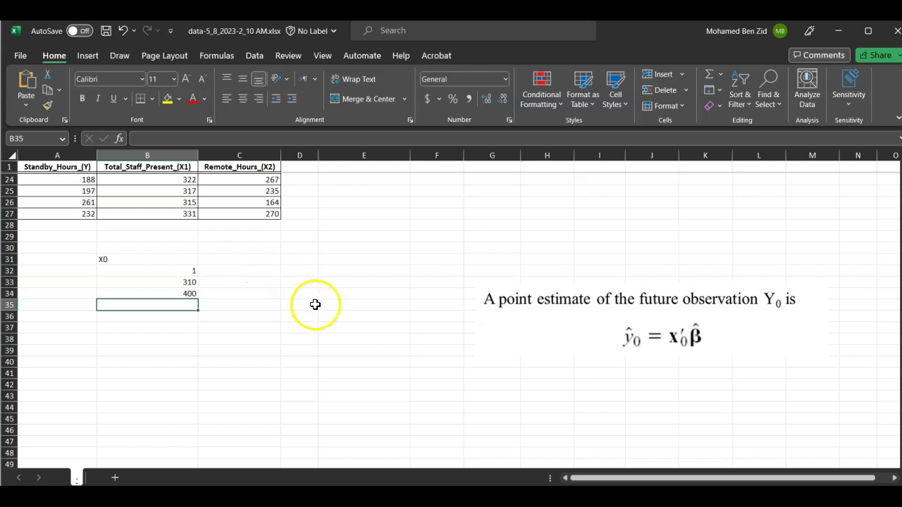
Step: Copy the regression Coefficients column F18:F21 to the range starting at D31 and change its heading to "(b) Coefficients"
scroll(325, 307, "up", 4)
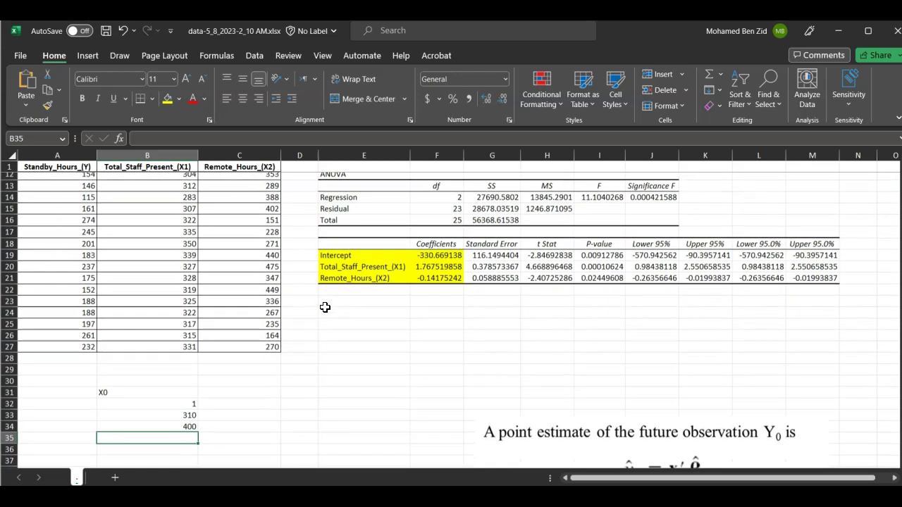
left_click_drag(438, 245, 441, 279)
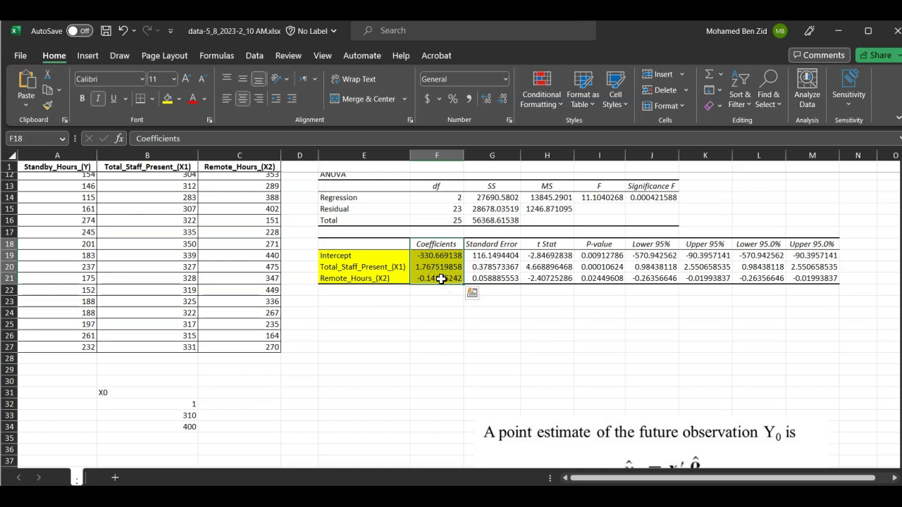
key("ctrl+c")
left_click(294, 396)
key("shift+Down")
key("shift+Down")
key("shift+Down")
key("ctrl+v")
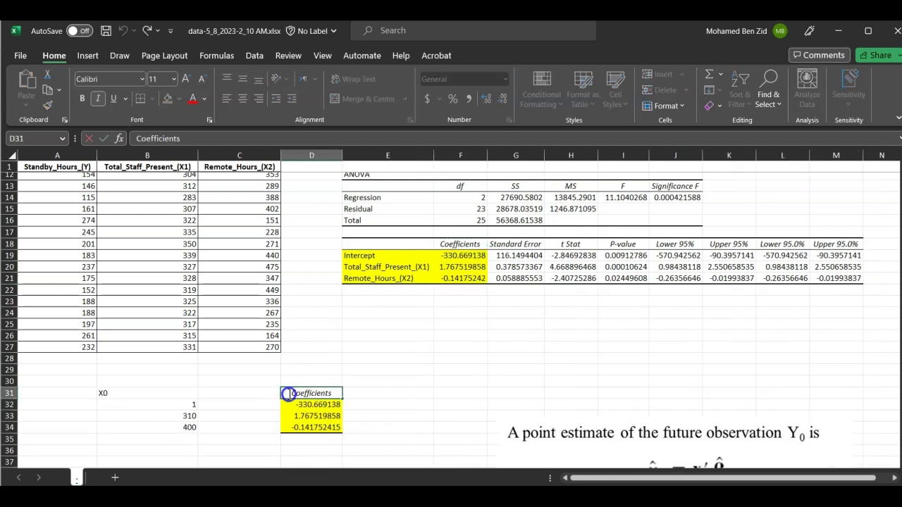
double_click(289, 393)
type("(b)")
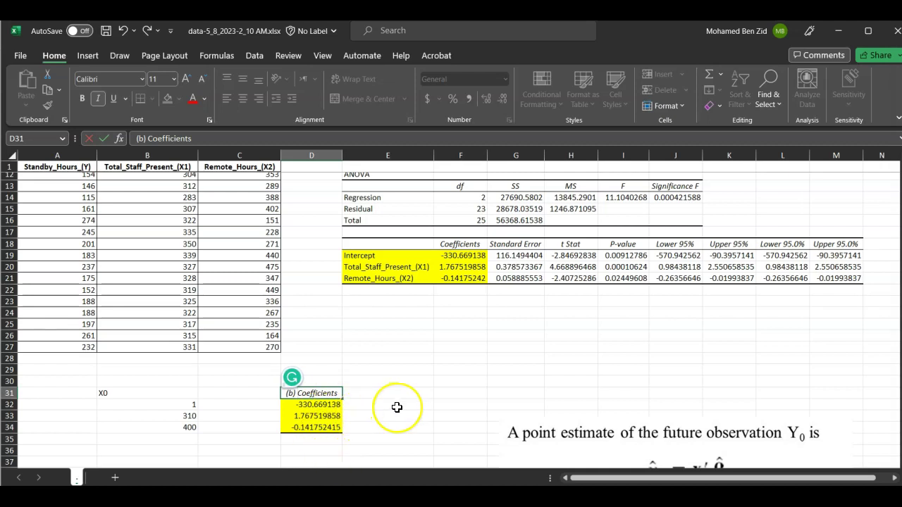
Step: Label B38 "Y hat" and calculate the point estimate in B39 with =MMULT(TRANSPOSE(B32:B34),D32:D34)
scroll(397, 408, "down", 2)
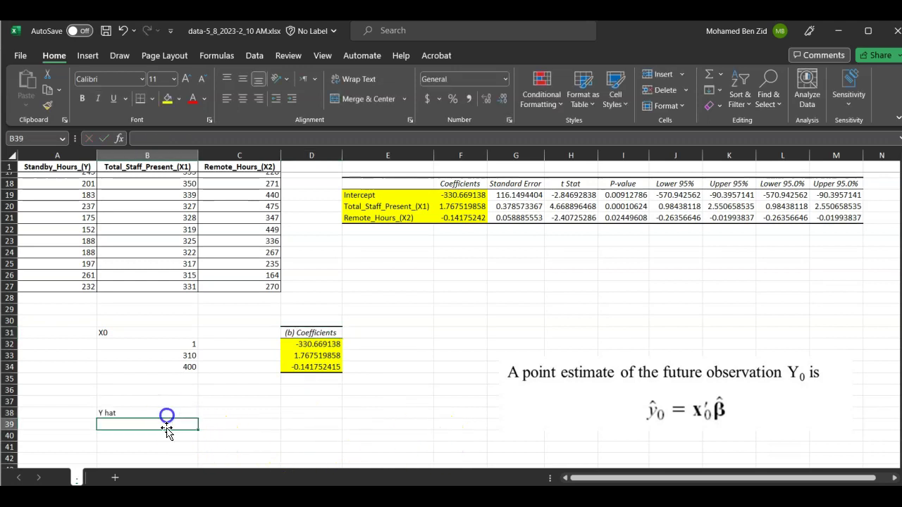
type("=")
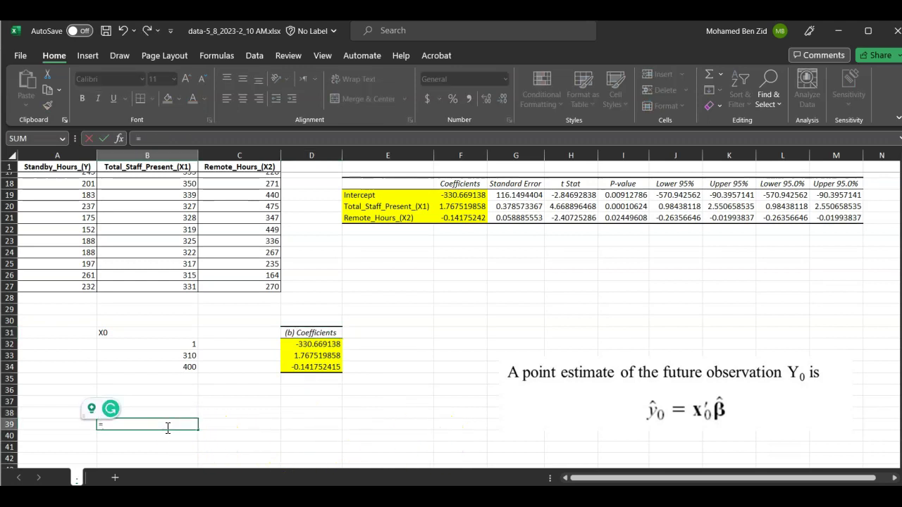
left_click(308, 425)
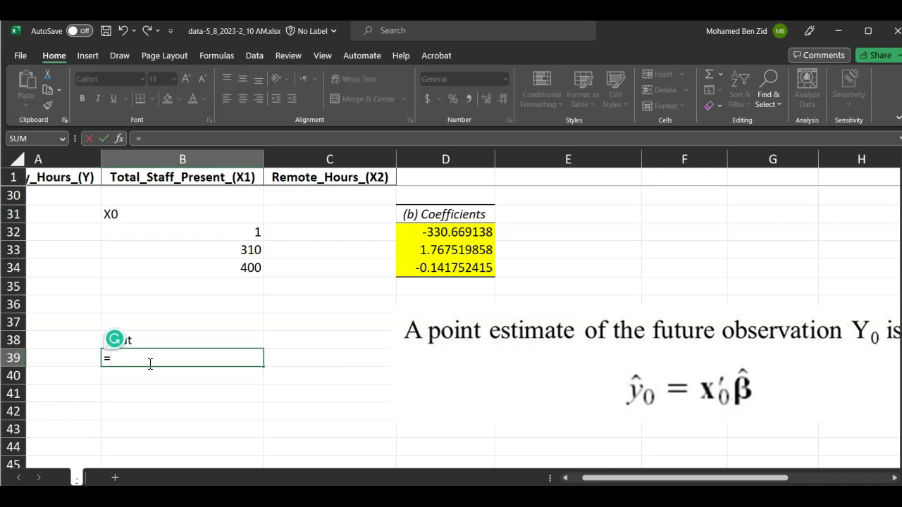
type("mm")
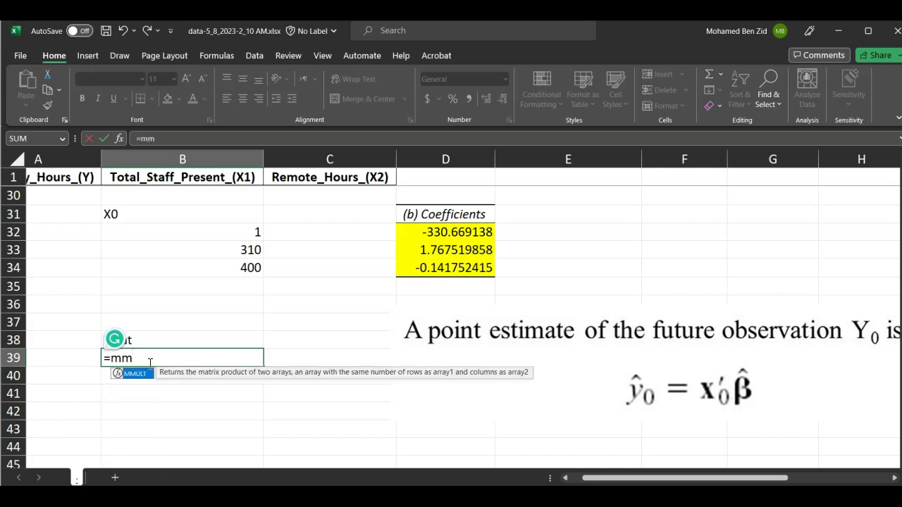
key("Tab")
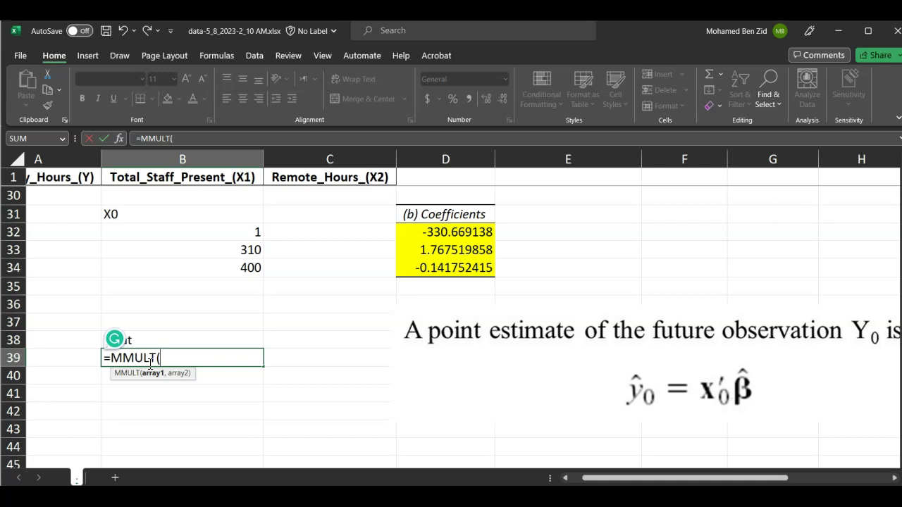
type("TRan")
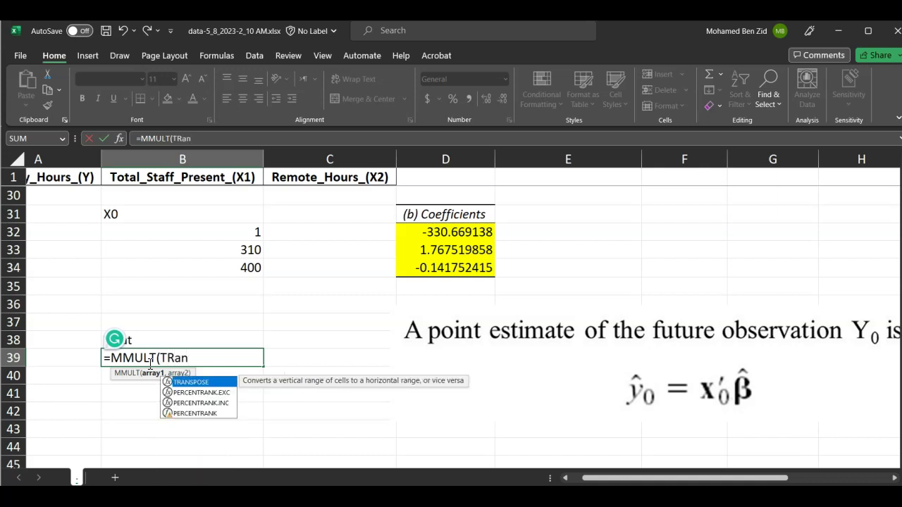
key("Tab")
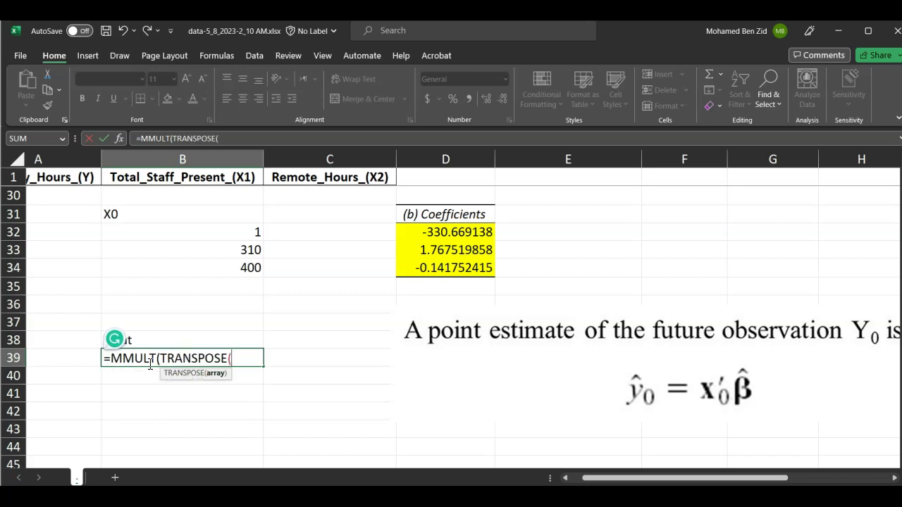
left_click_drag(238, 232, 238, 263)
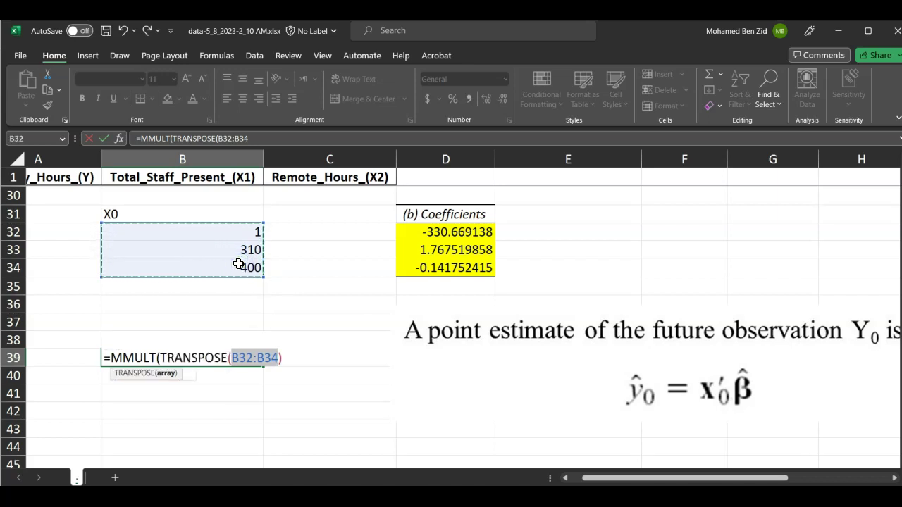
type(")")
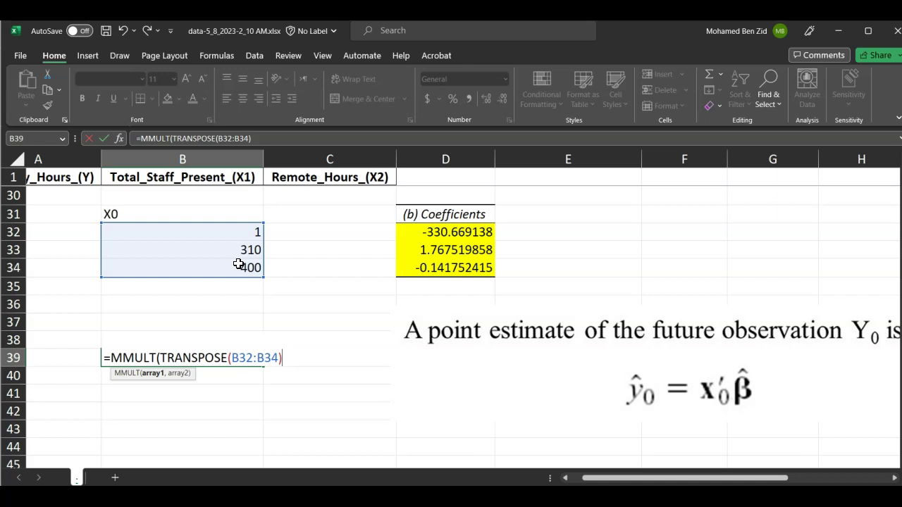
type(",")
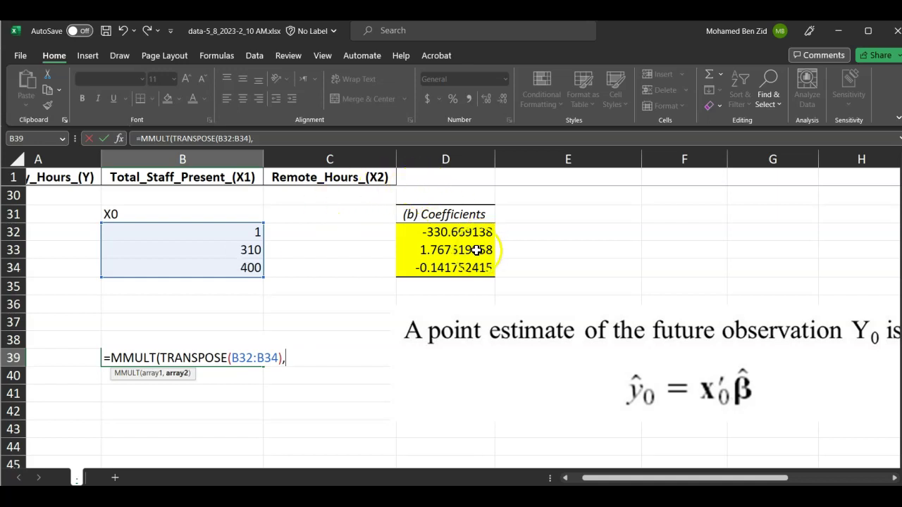
left_click_drag(463, 233, 467, 274)
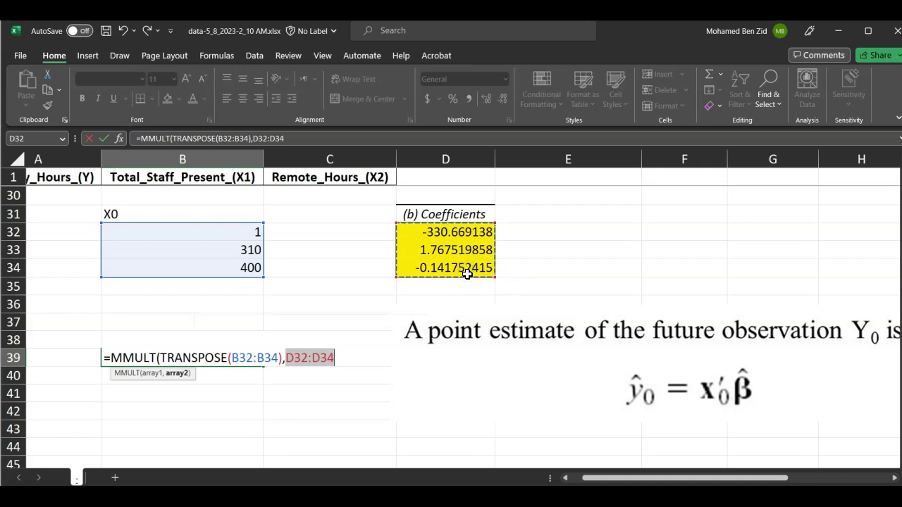
type(")")
key("Return")
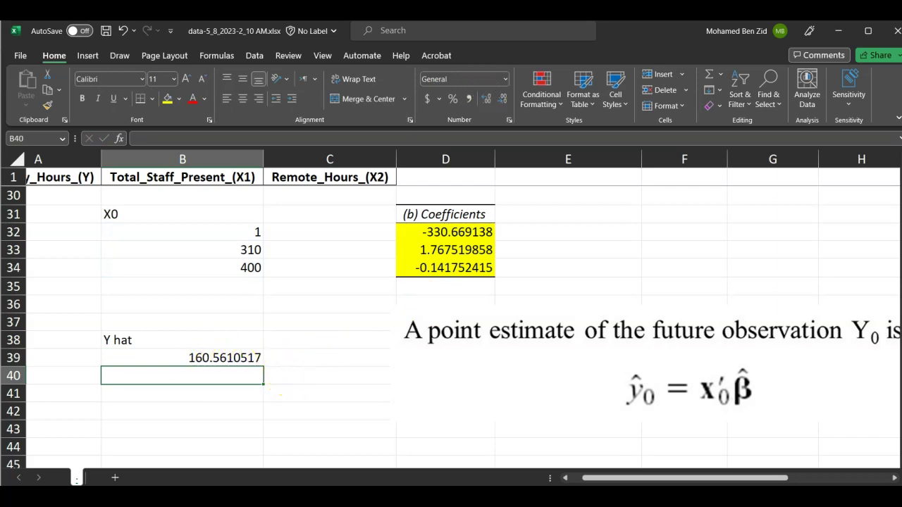
Step: Answer part d in the homework with 160.56 predicted standby hours, check the answer and continue
key("alt+Tab")
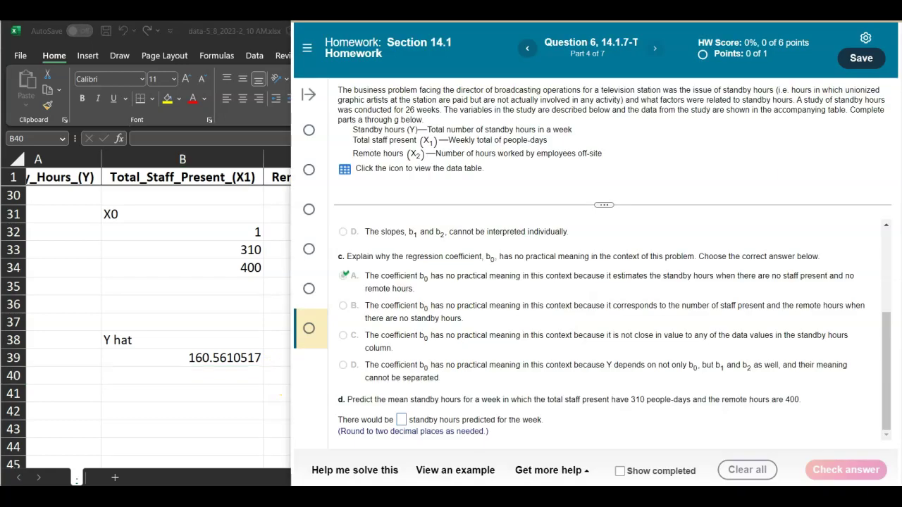
left_click(400, 423)
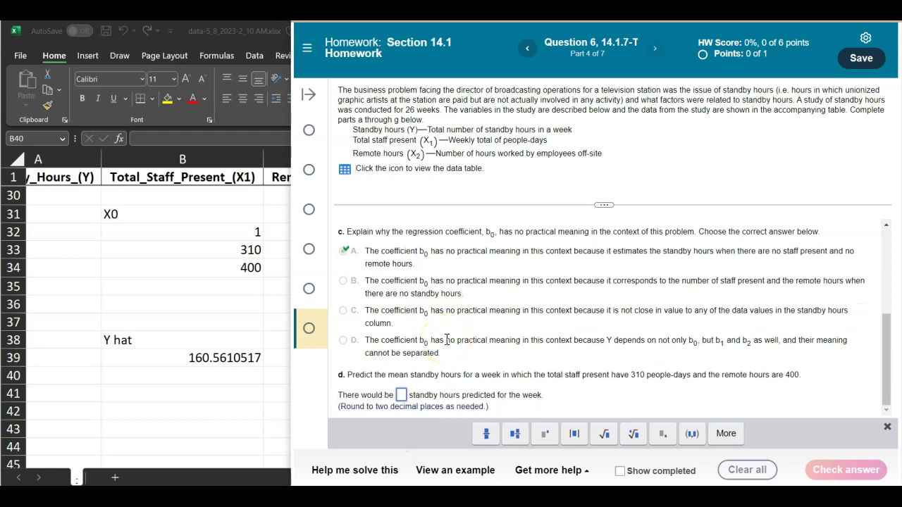
type("160")
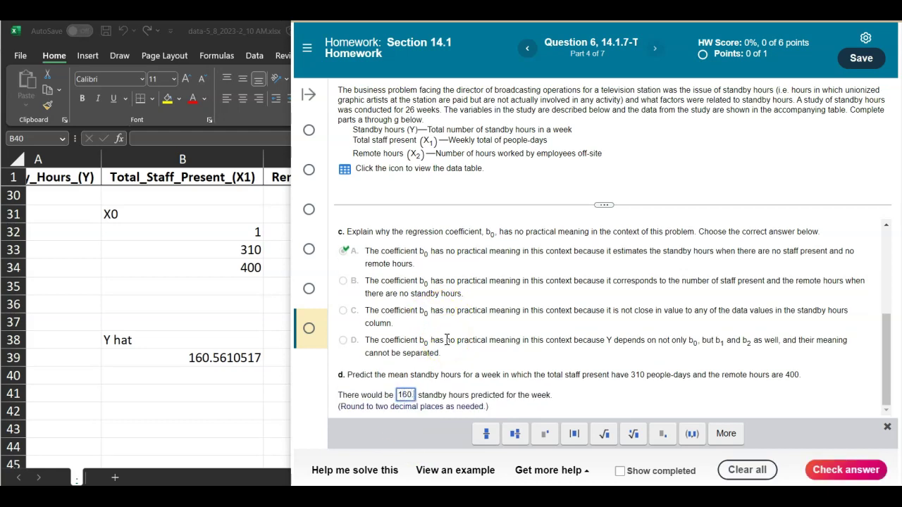
type(".56")
left_click(831, 469)
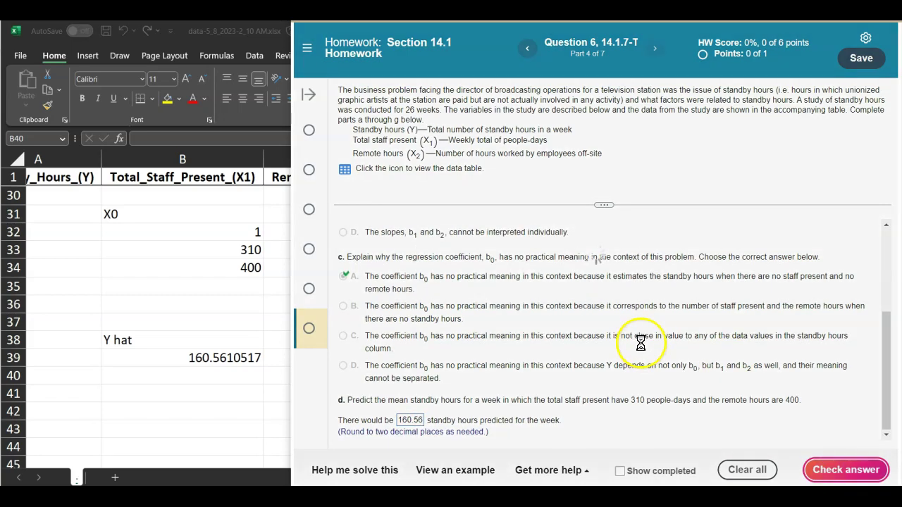
left_click(597, 286)
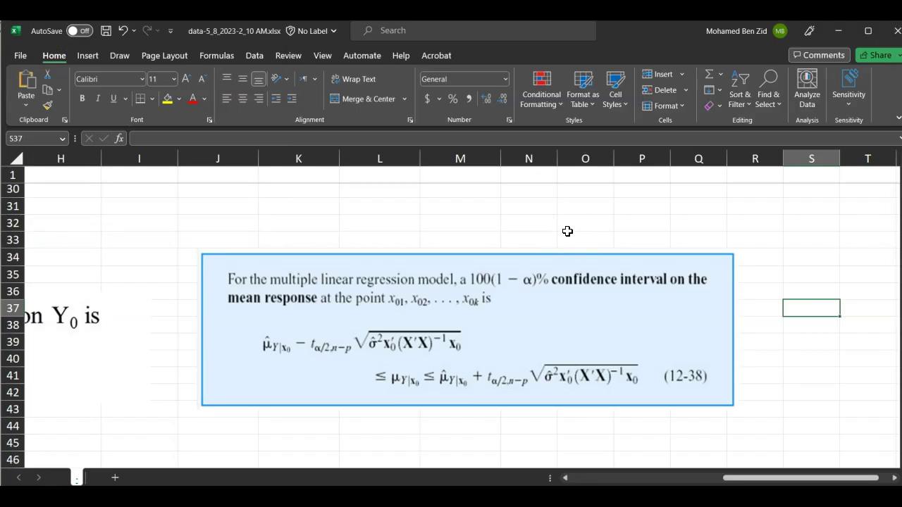
Step: Highlight the first μ̂ Y|x0 term of the confidence interval formula in green and write Ŷ0 above it in black ink
left_click(128, 63)
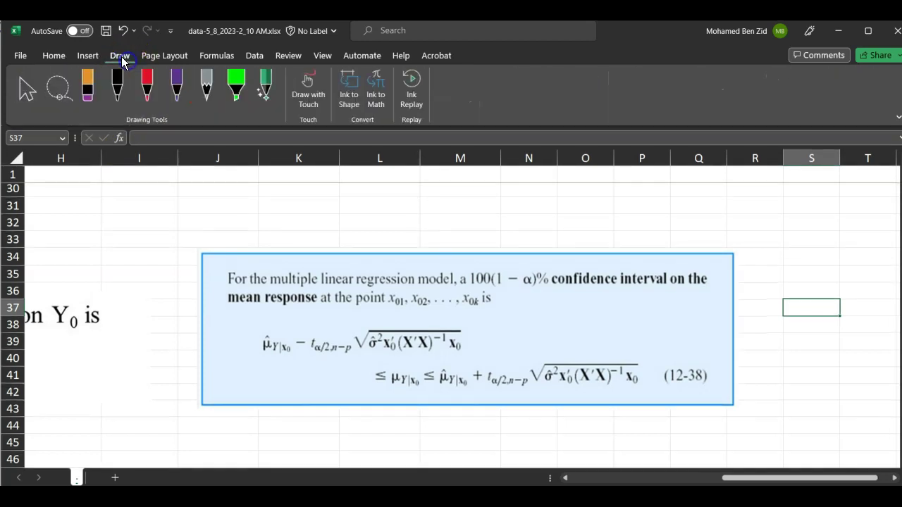
left_click(235, 90)
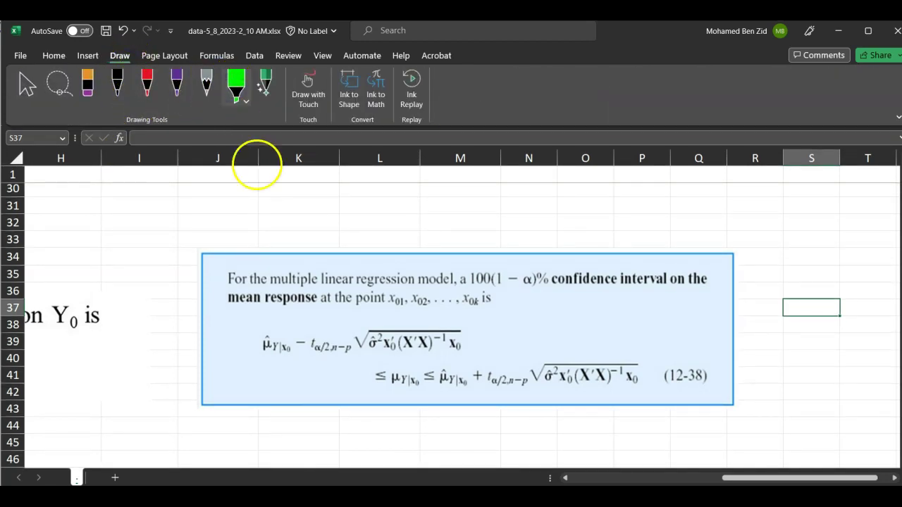
left_click_drag(262, 345, 289, 344)
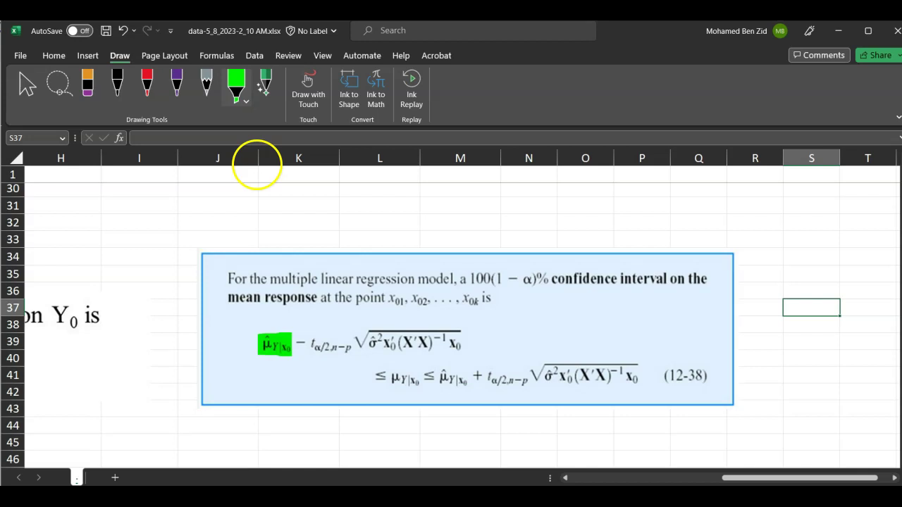
left_click(120, 83)
mouse_move(256, 318)
left_mouse_down()
mouse_move(263, 332)
mouse_move(268, 314)
left_mouse_up()
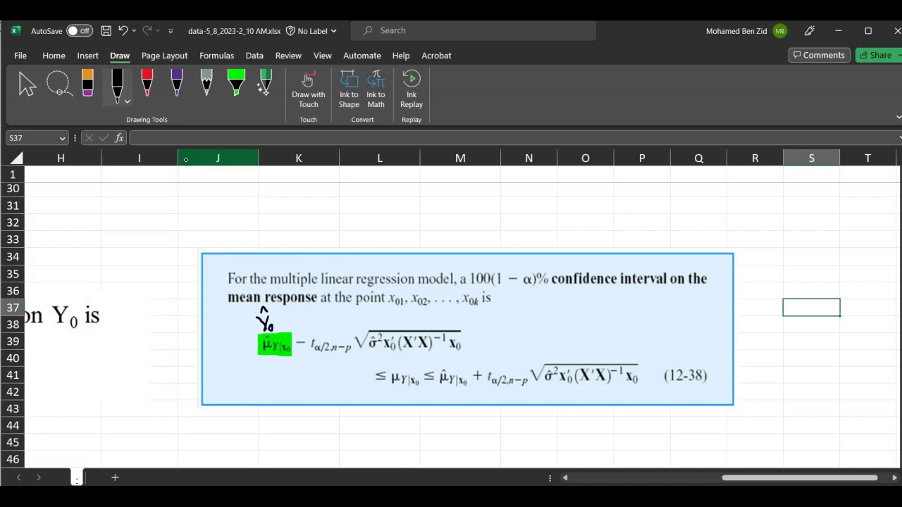
Step: Highlight x0 and x0′ under the formula's first square root in green and underline X′X in red
left_click(236, 83)
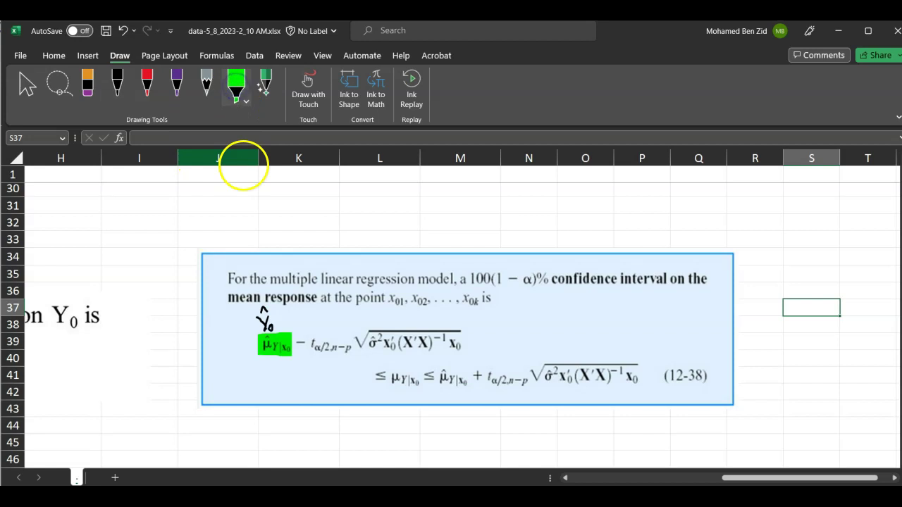
left_click_drag(448, 346, 466, 346)
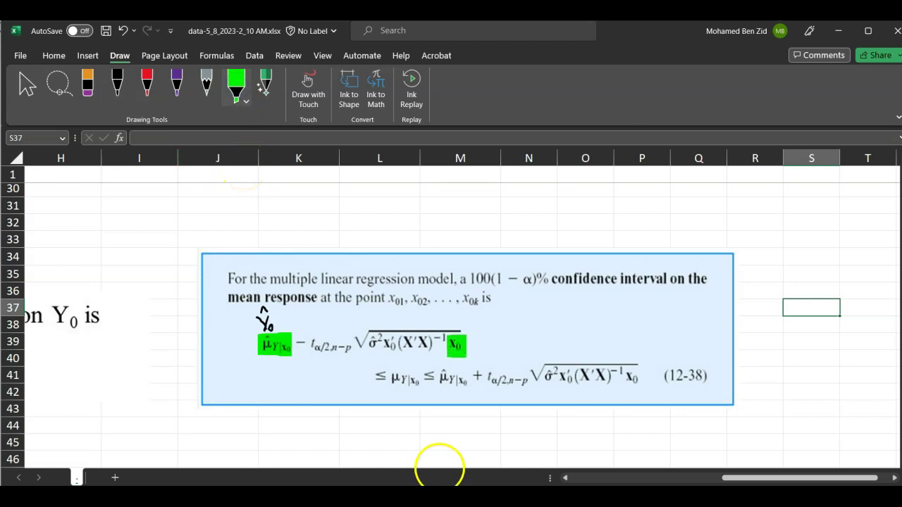
left_click_drag(383, 345, 397, 345)
left_click(150, 84)
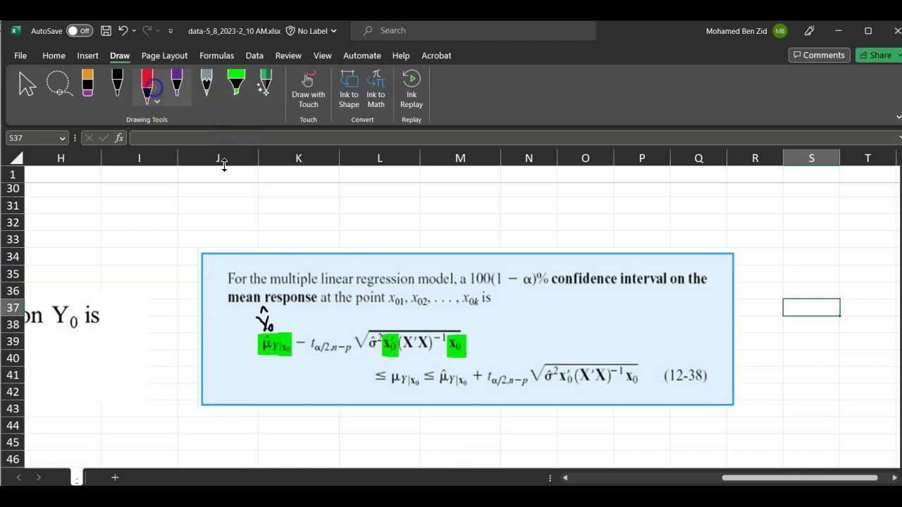
left_click_drag(400, 356, 435, 353)
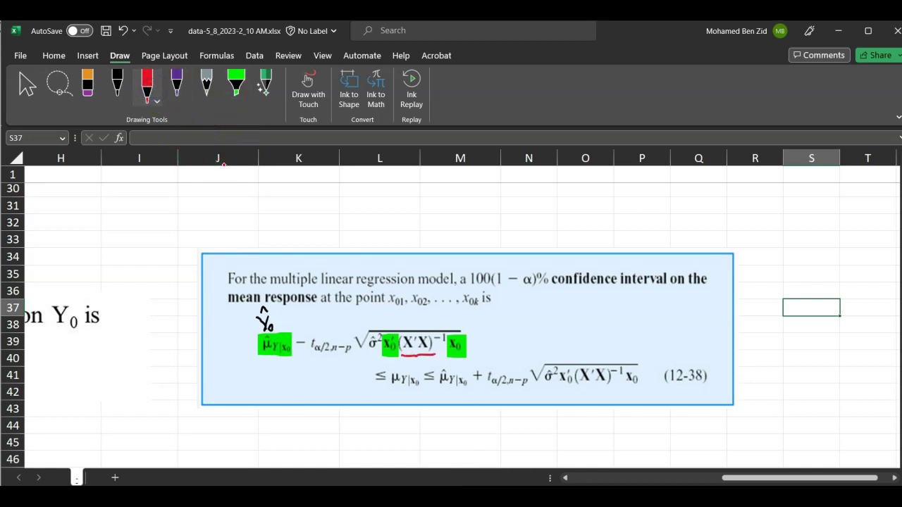
Step: Write the rearranged term σ̂√(x0′(X′X)⁻¹x0) in black ink above the formula's first square root
left_click(117, 84)
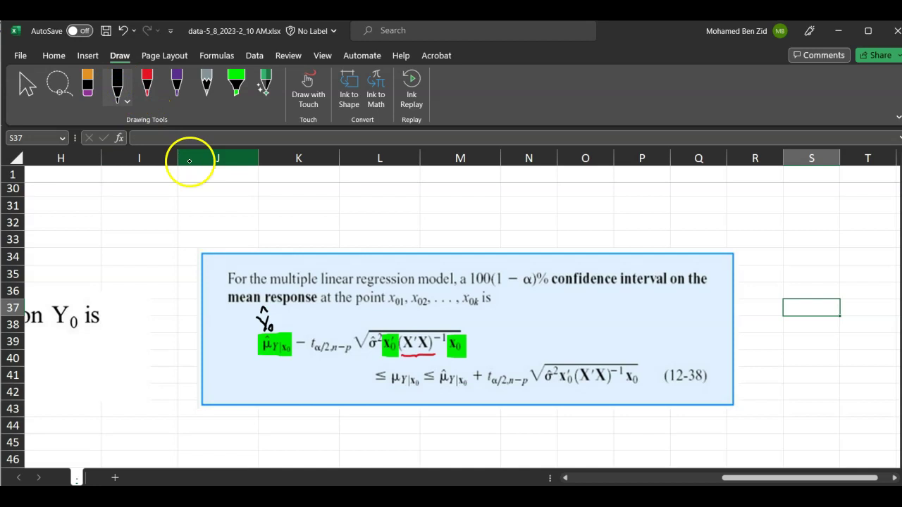
left_click_drag(364, 313, 358, 317)
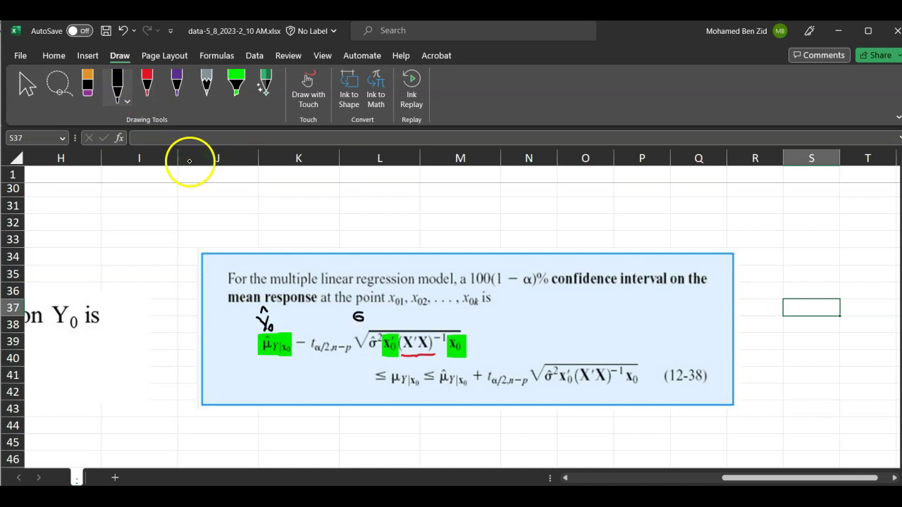
left_click_drag(369, 316, 452, 309)
left_click_drag(391, 315, 384, 325)
left_click_drag(392, 324, 420, 325)
mouse_move(420, 316)
left_mouse_down()
mouse_move(413, 324)
mouse_move(431, 318)
left_mouse_up()
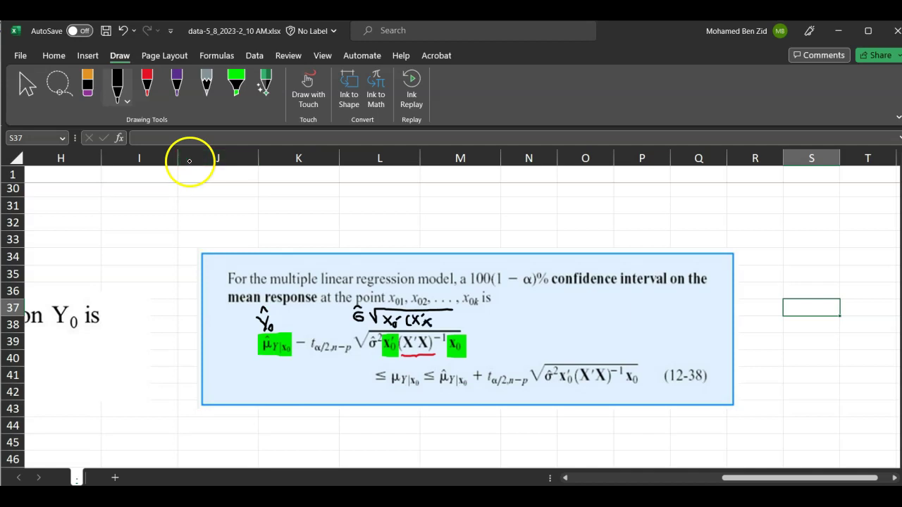
mouse_move(434, 314)
left_mouse_down()
mouse_move(433, 329)
mouse_move(443, 319)
mouse_move(466, 323)
left_mouse_up()
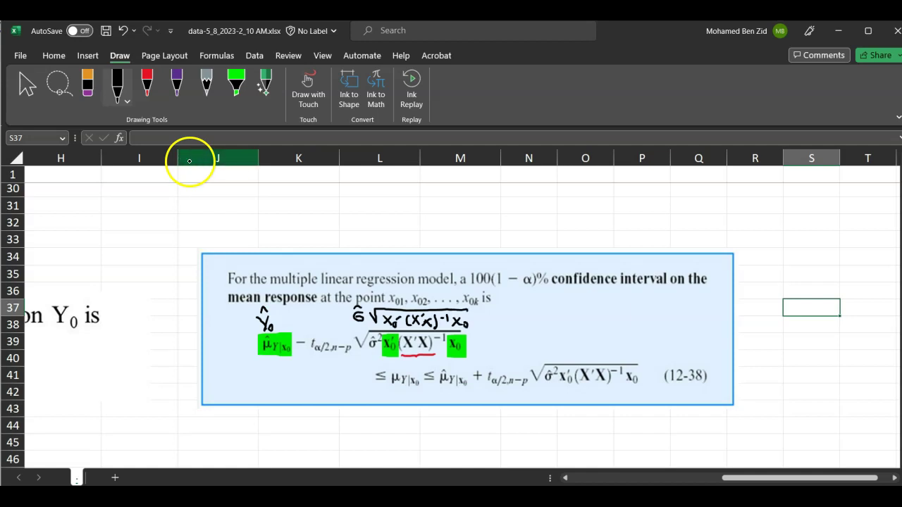
Step: Highlight (X′X)⁻¹ under the formula's first square root in green
left_click(236, 81)
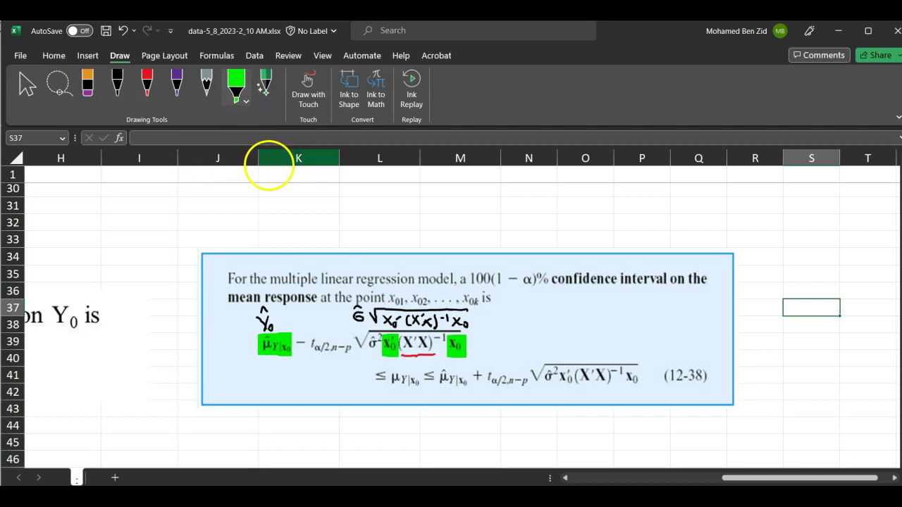
left_click_drag(403, 345, 429, 345)
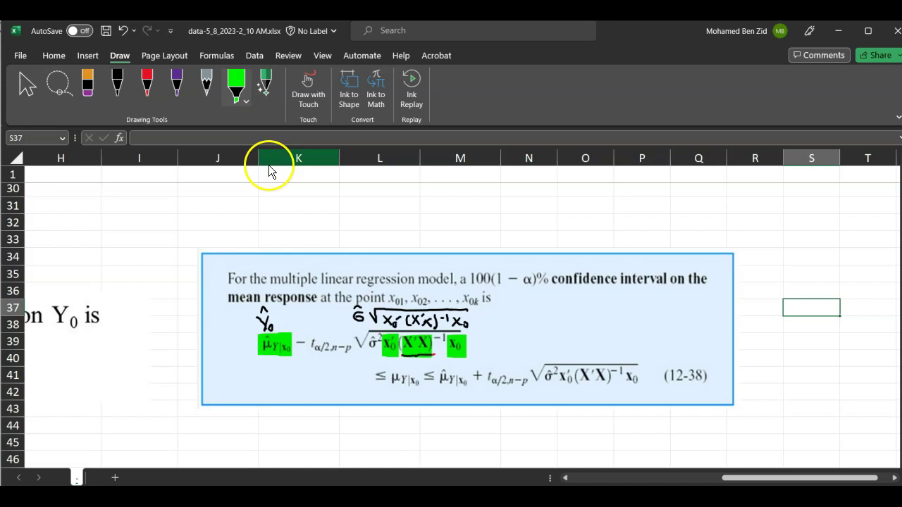
left_click_drag(426, 344, 446, 343)
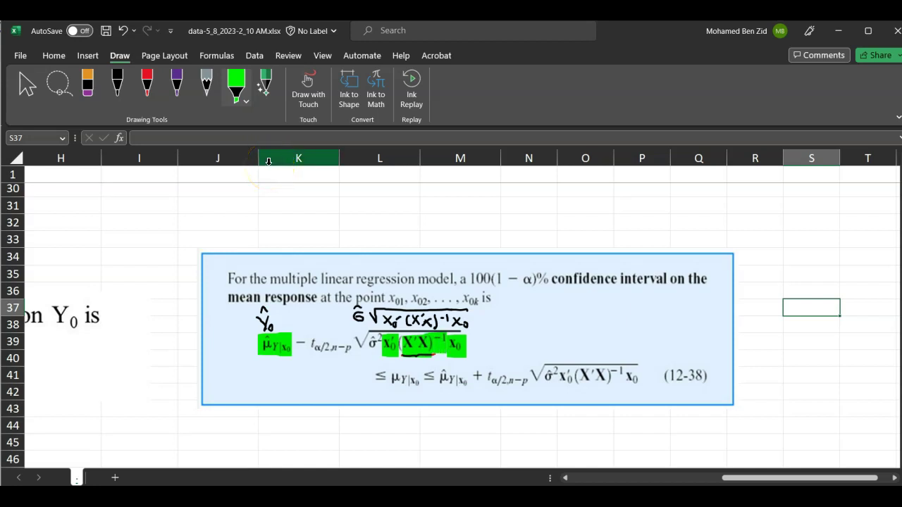
Step: Label cell B43 "X" as the heading of the design matrix below the Y hat result
scroll(157, 305, "left", 5)
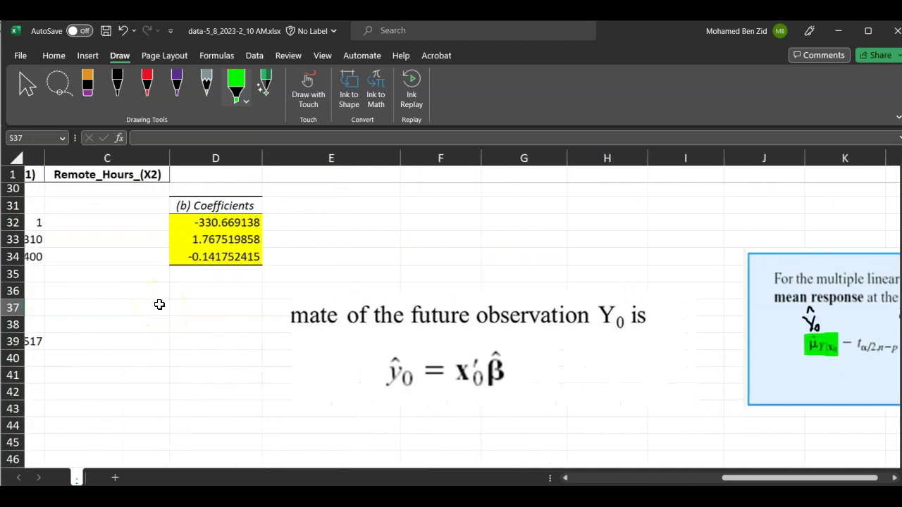
scroll(159, 304, "left", 2)
scroll(159, 304, "down", 3)
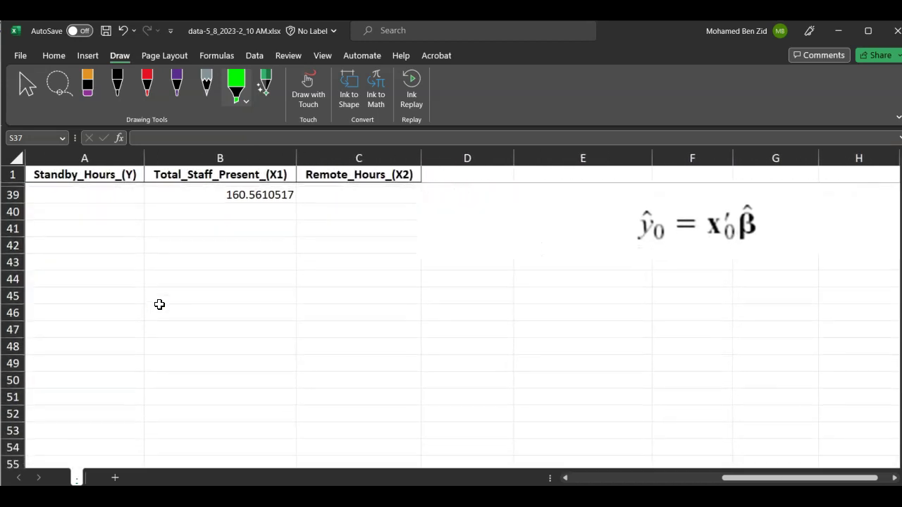
left_click(181, 264)
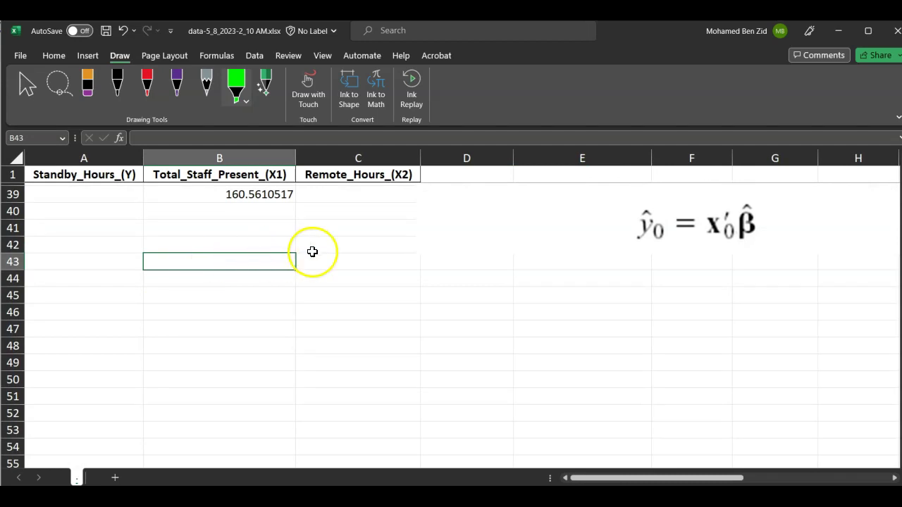
type("X")
left_click(335, 281)
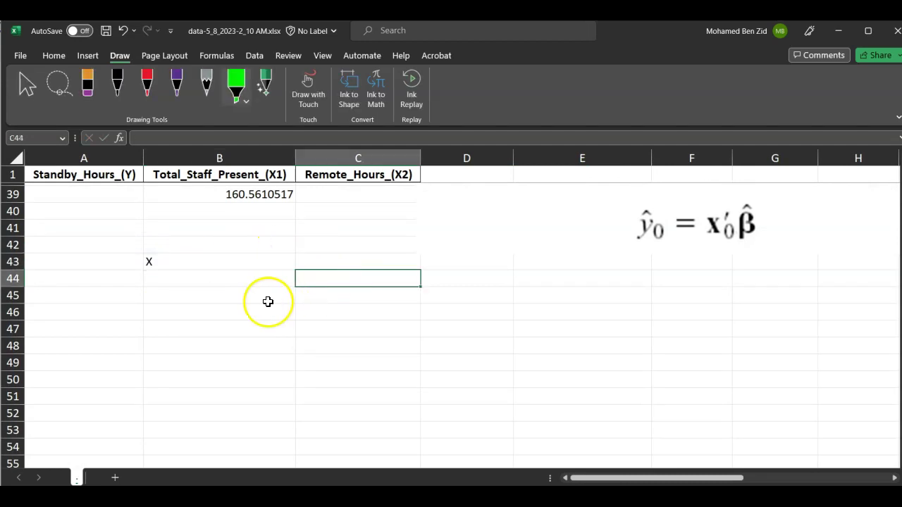
Step: Copy the Total_Staff_Present and Remote_Hours values in B2:C27 to the range starting at C44
scroll(263, 304, "up", 2)
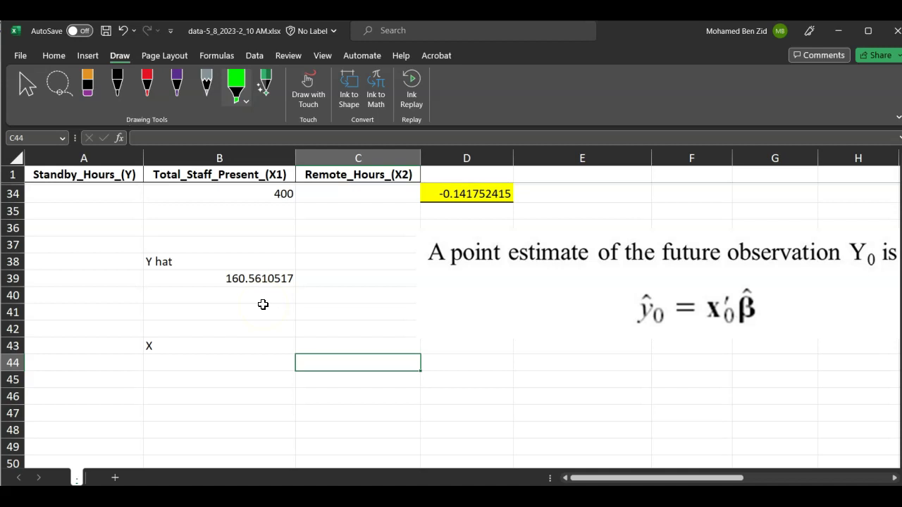
scroll(263, 304, "up", 5)
scroll(263, 304, "up", 7)
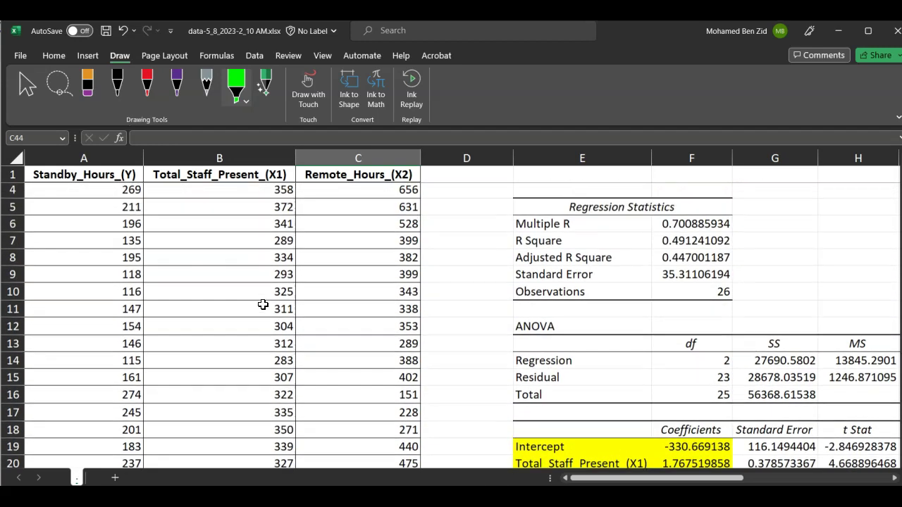
scroll(233, 206, "up", 1)
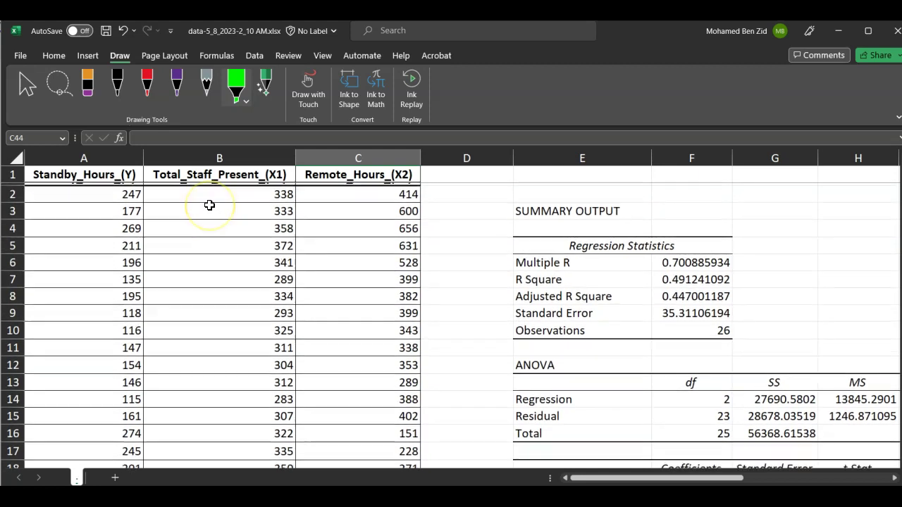
left_click_drag(201, 192, 373, 441)
left_click_drag(372, 482, 367, 412)
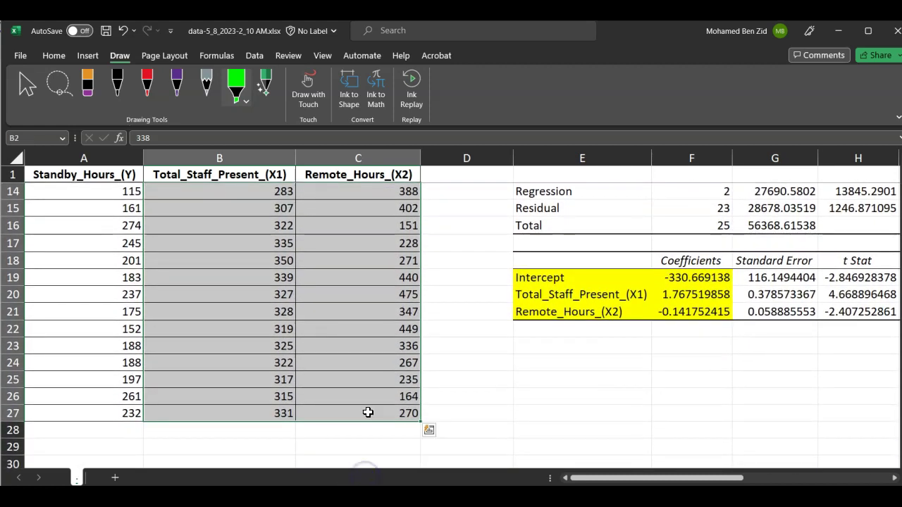
scroll(367, 412, "down", 7)
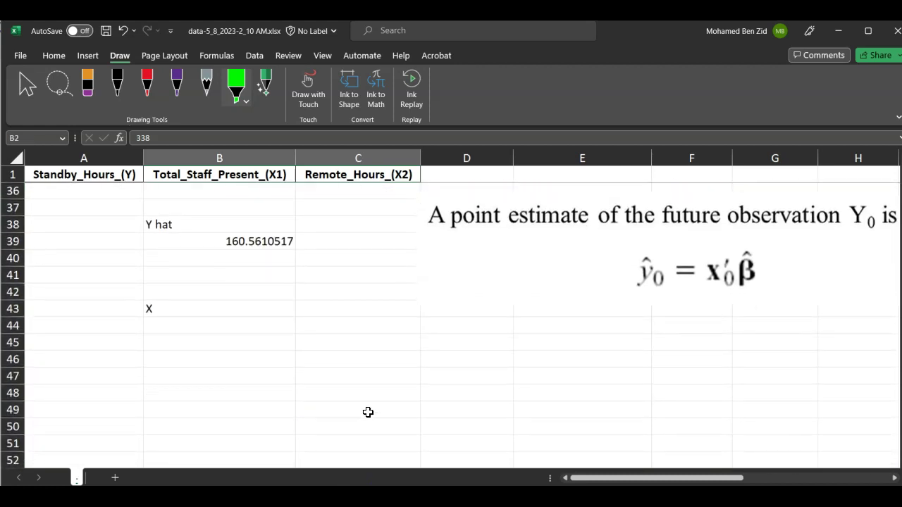
left_click(320, 327)
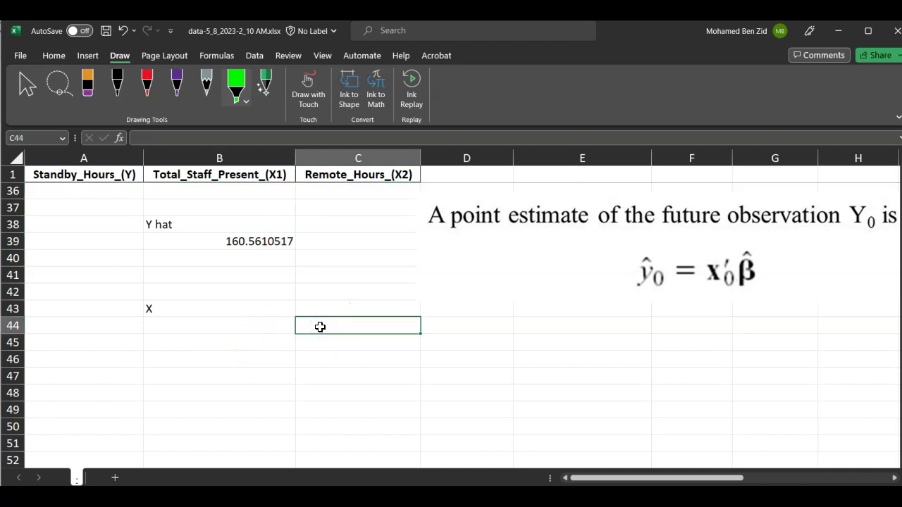
key("ctrl+v")
Step: Enter 1 in B44 and B45 and fill the ones down column B alongside all the copied data rows
left_click(228, 328)
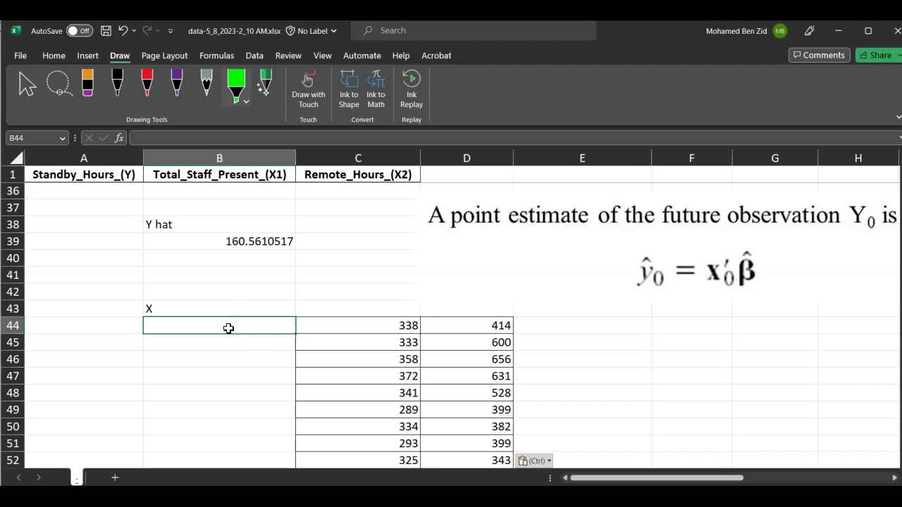
type("1")
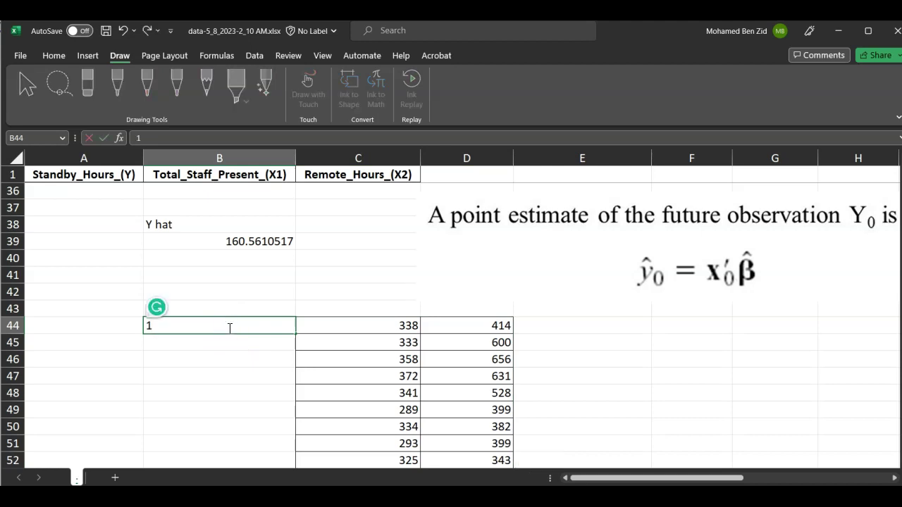
key("Return")
type("1")
key("Return")
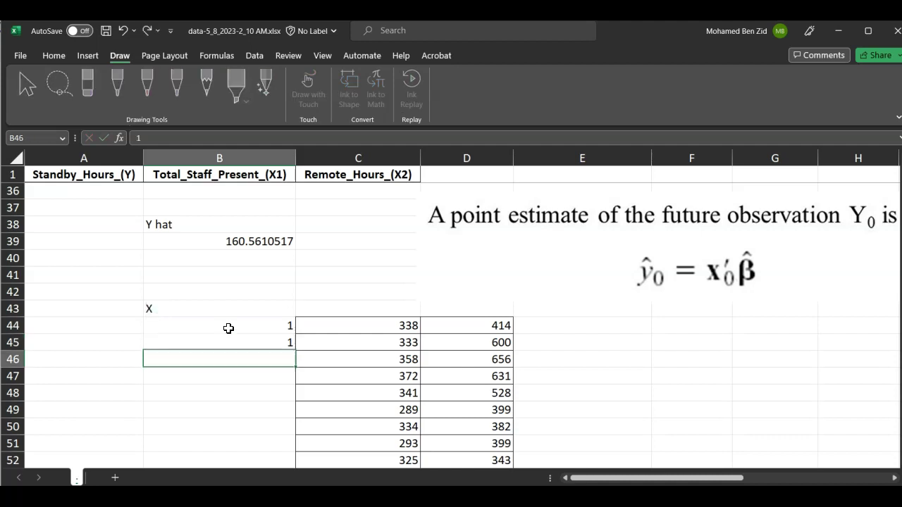
left_click_drag(262, 323, 264, 340)
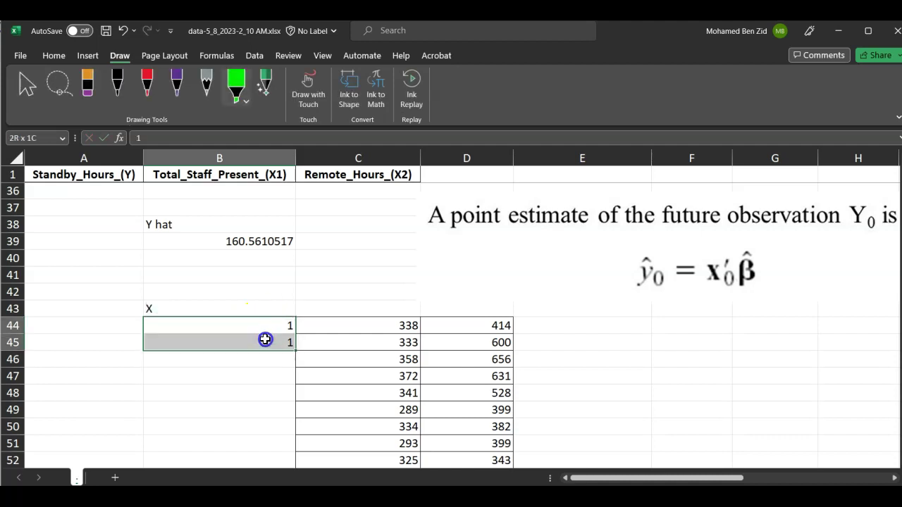
double_click(296, 351)
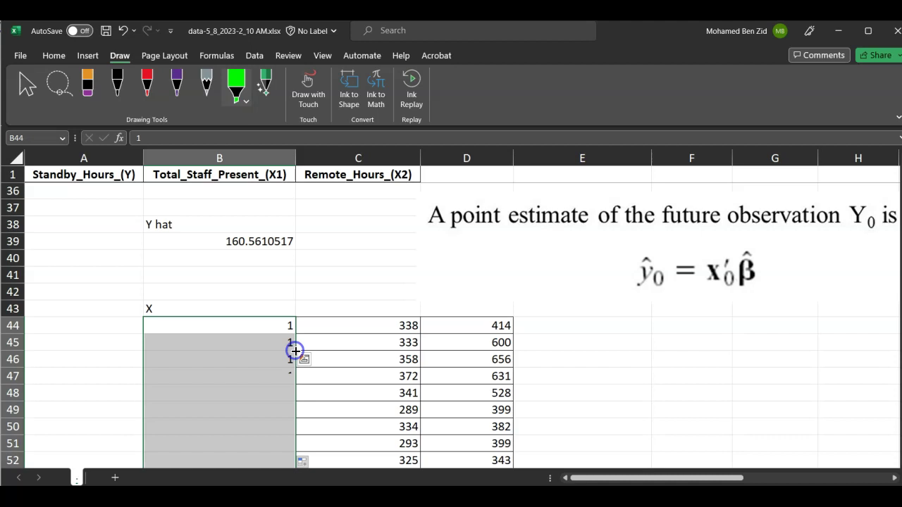
scroll(255, 450, "down", 2)
scroll(255, 450, "down", 5)
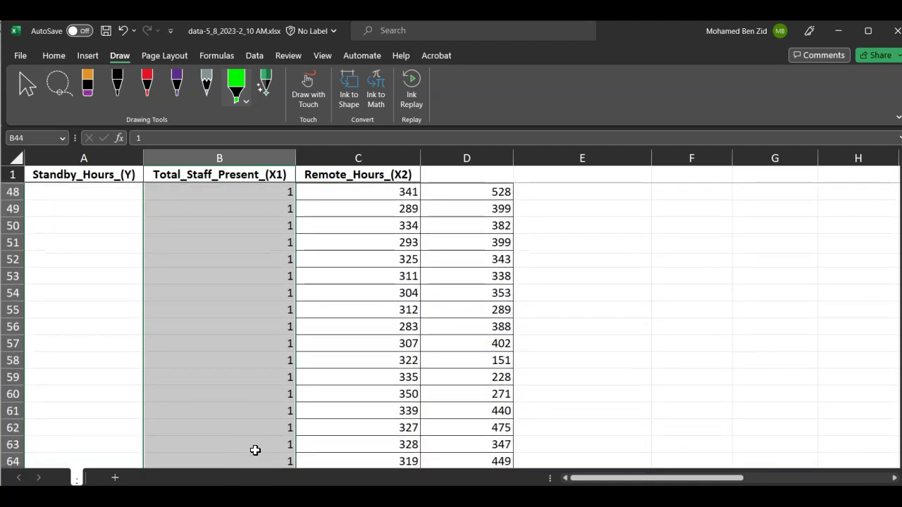
scroll(255, 450, "up", 4)
scroll(255, 450, "up", 3)
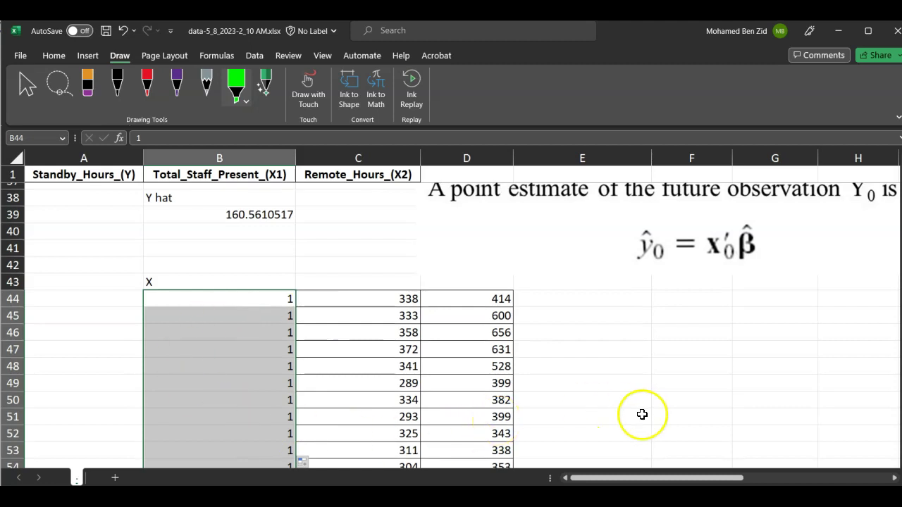
Step: Label cell F43 "X' * X" beside the design matrix heading
scroll(641, 413, "right", 3)
scroll(642, 414, "down", 3)
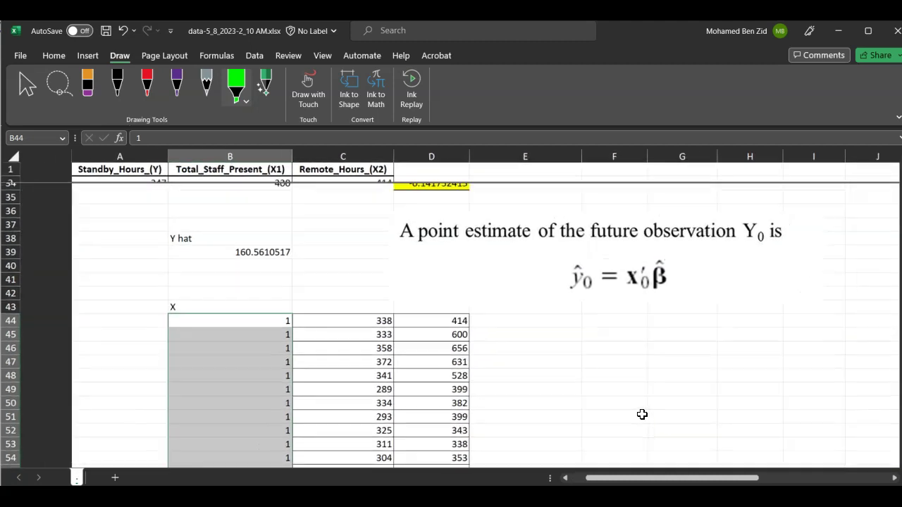
left_click(568, 302)
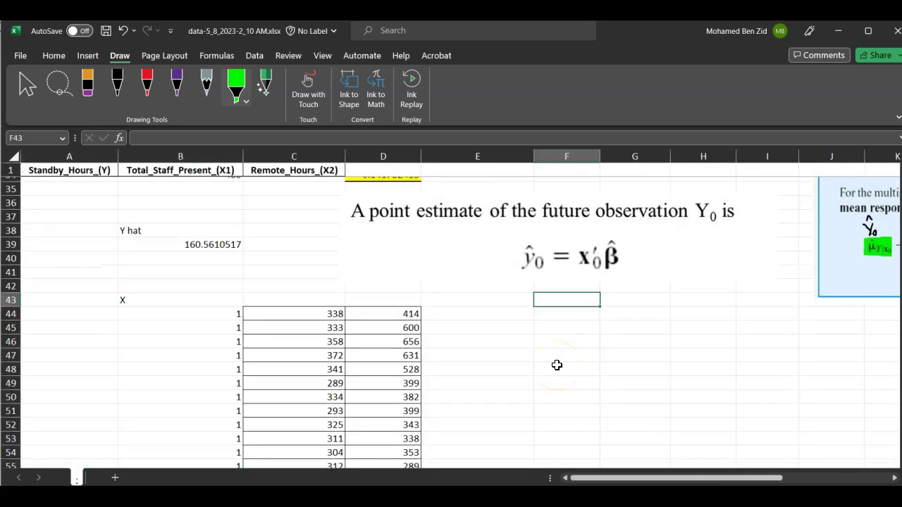
type("X' * X")
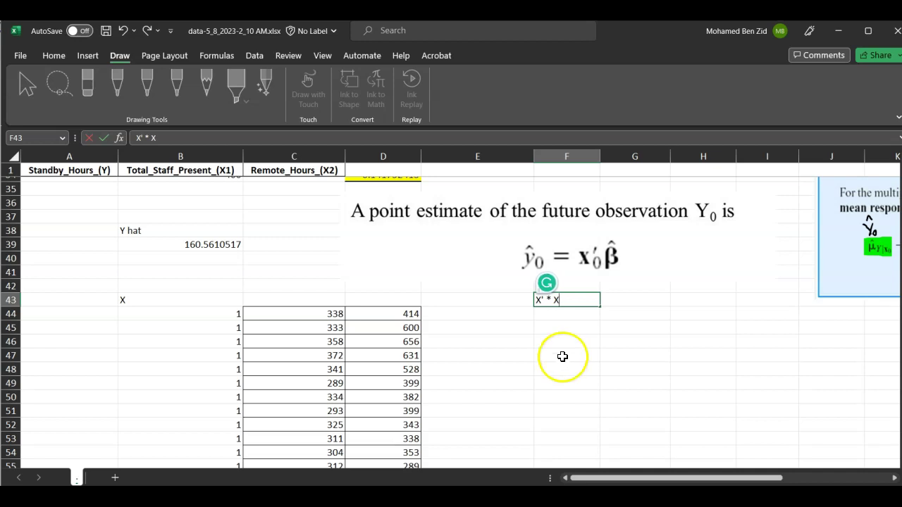
Step: Begin an MMULT formula in F44 with the transpose of the design matrix B44:D69 as its first array
left_click(562, 311)
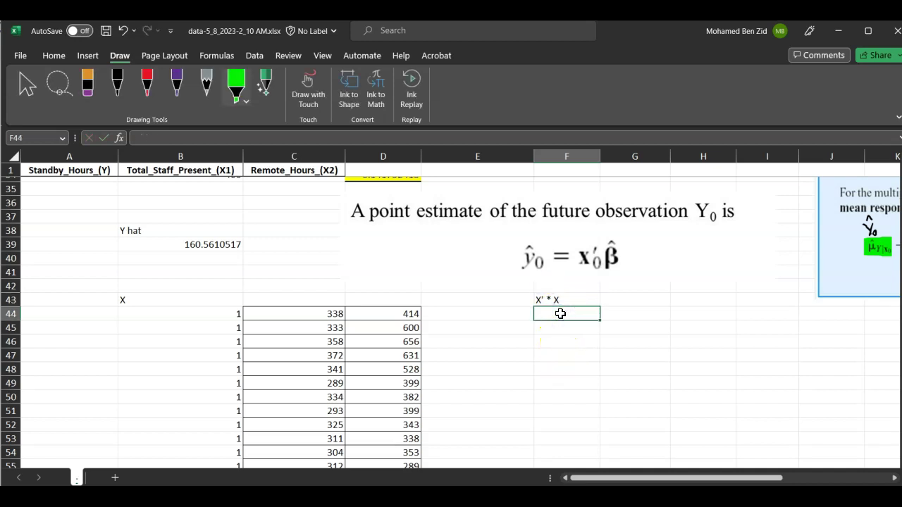
type("=")
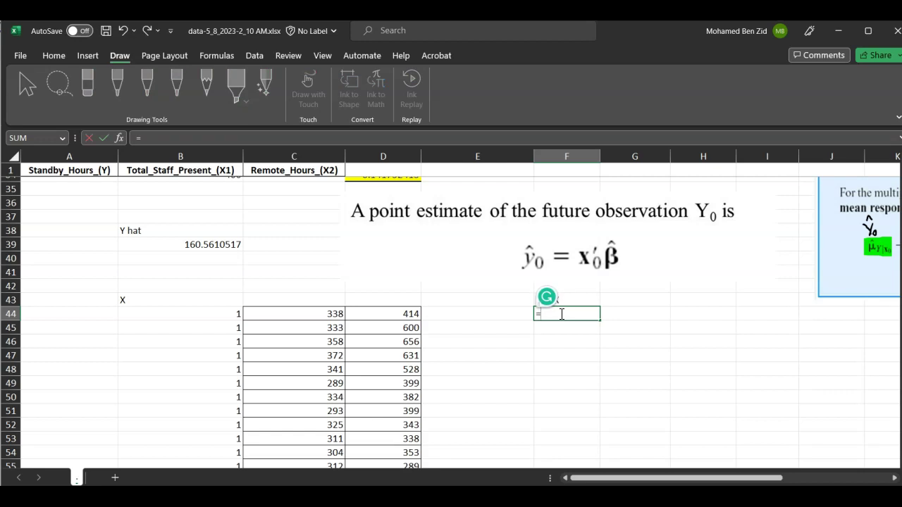
type("mm")
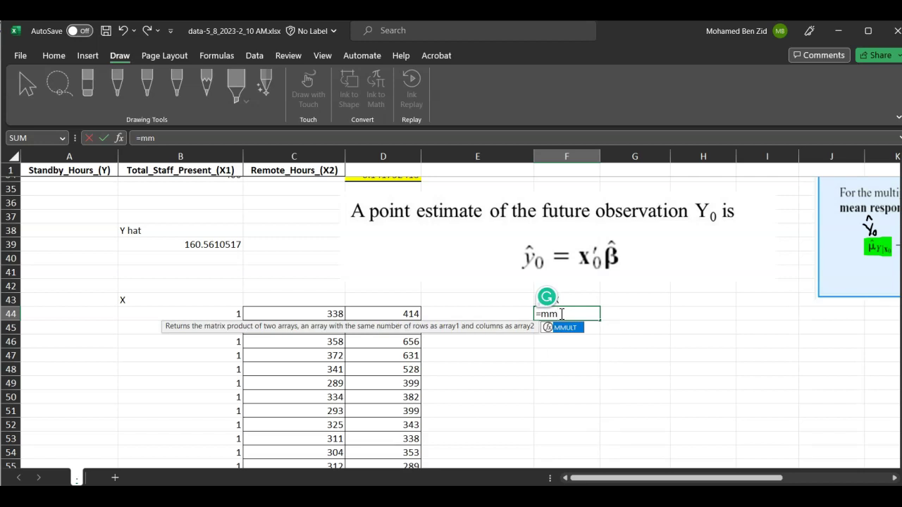
key("Tab")
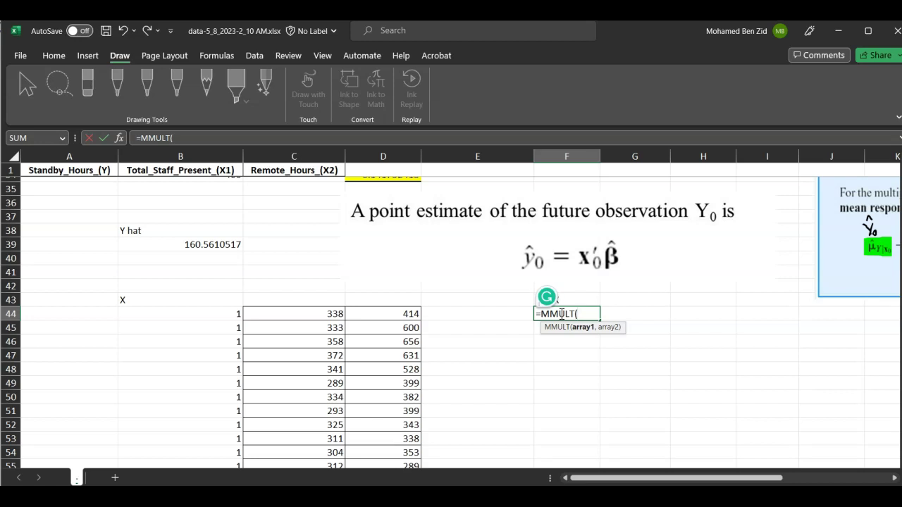
type("Tran")
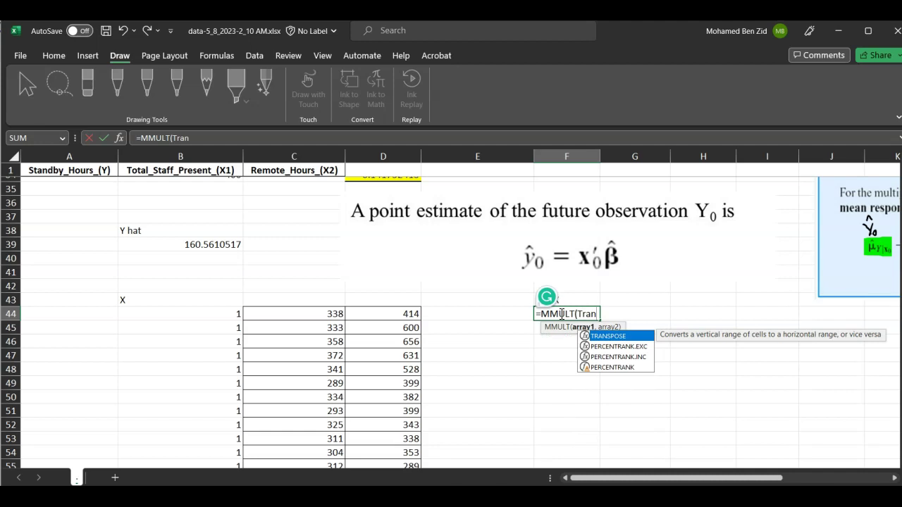
key("Tab")
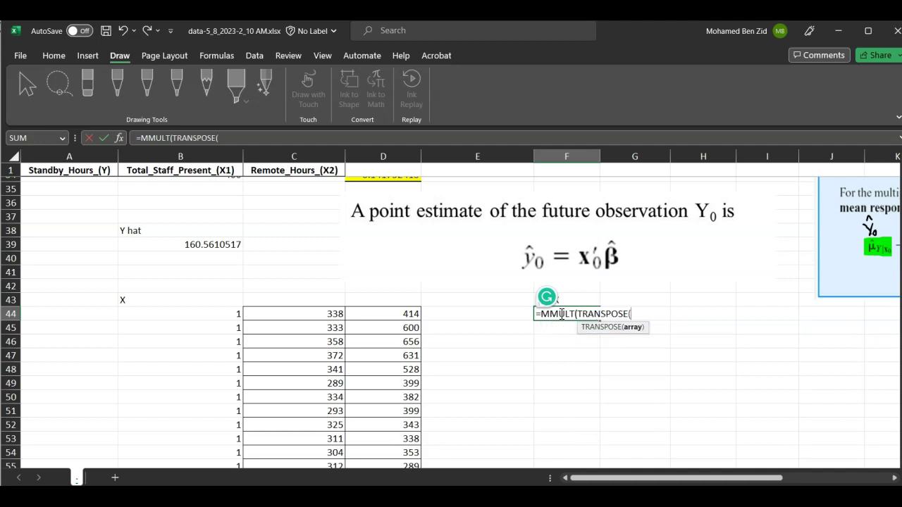
left_click_drag(209, 314, 371, 408)
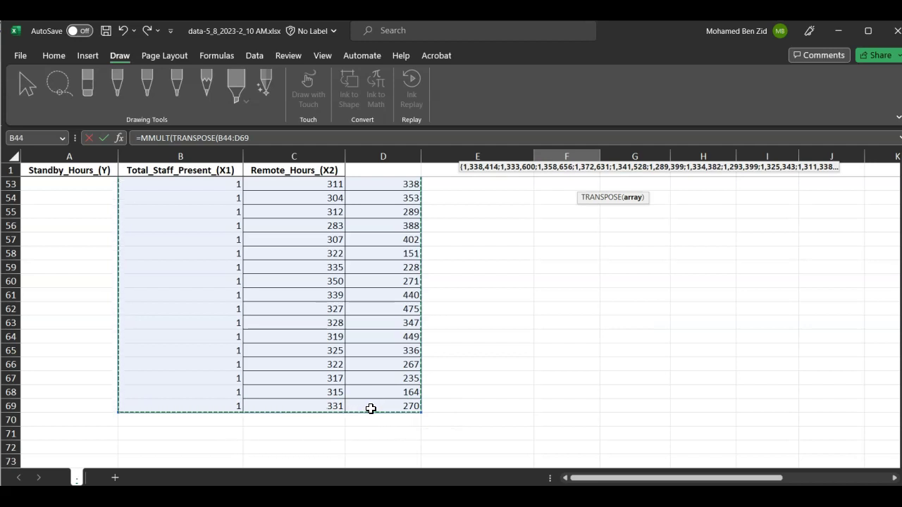
scroll(371, 409, "up", 3)
scroll(371, 408, "up", 4)
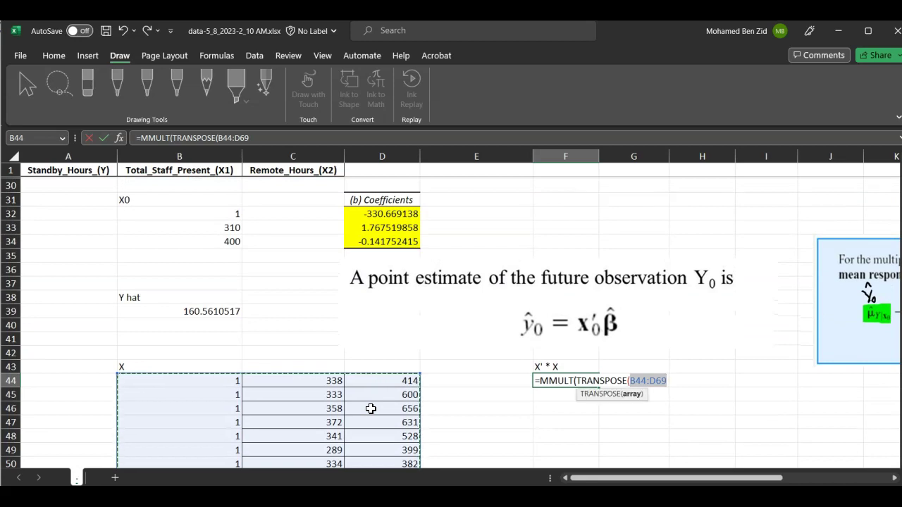
type(")")
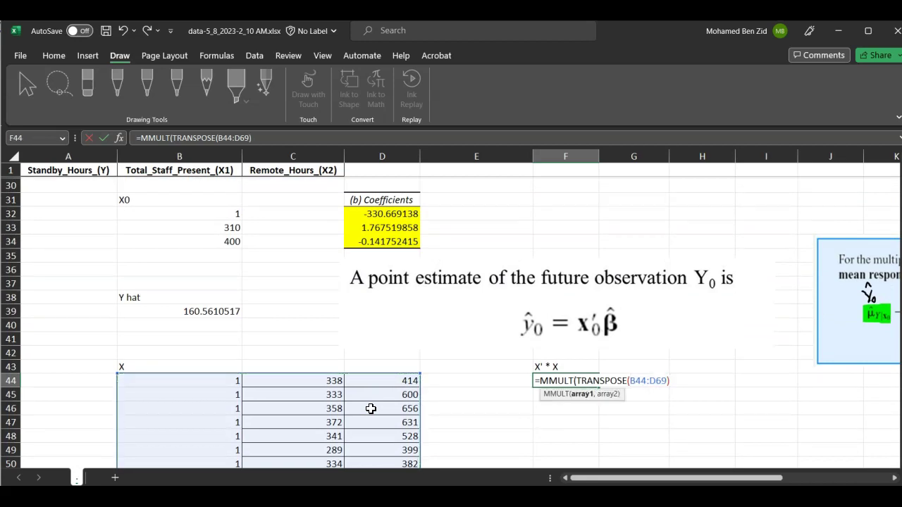
Step: Complete the F44 matrix product with B44:D69 as the second array
type(",")
left_click_drag(173, 384, 378, 362)
scroll(379, 362, "up", 14)
scroll(379, 362, "down", 6)
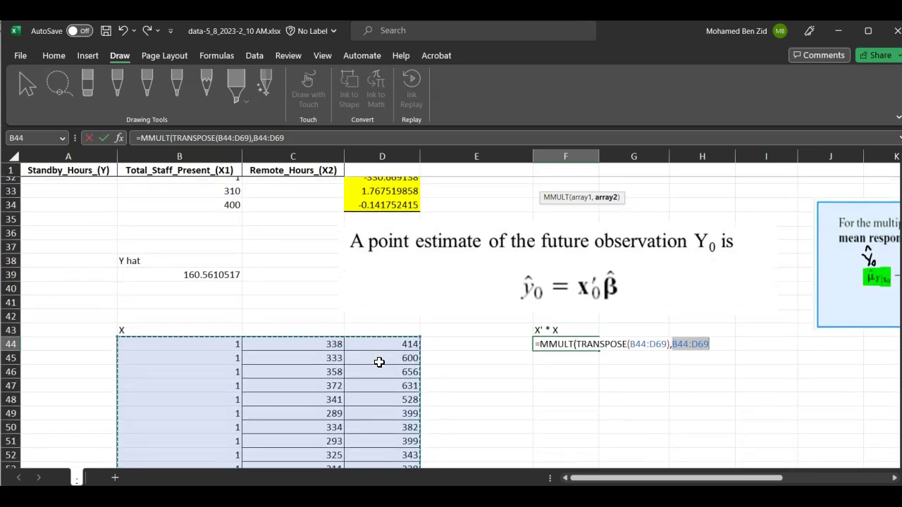
type(")")
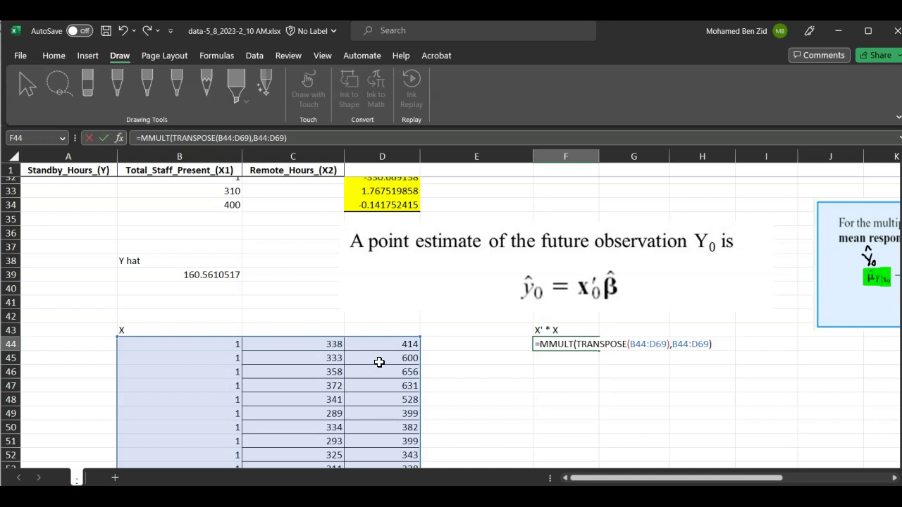
key("Return")
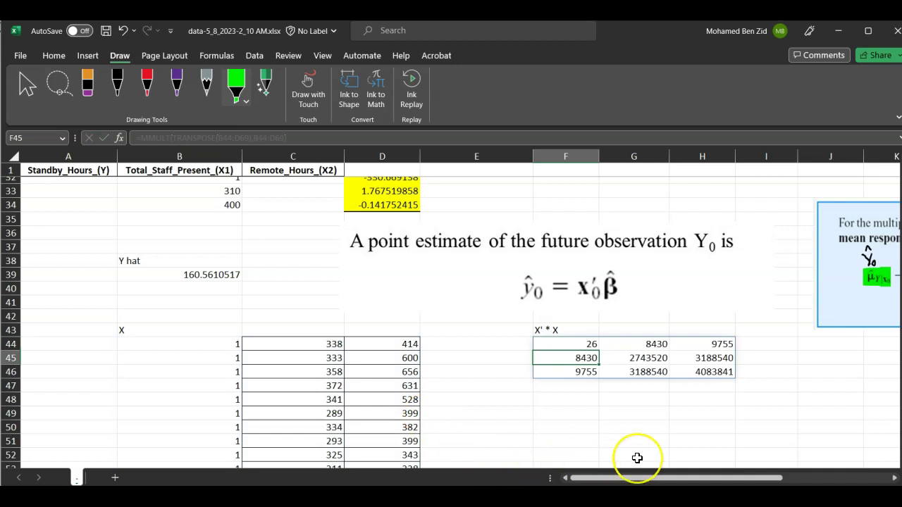
Step: Highlight (X′X)⁻¹ in green under the first square root of the mean response confidence interval formula
scroll(636, 458, "right", 3)
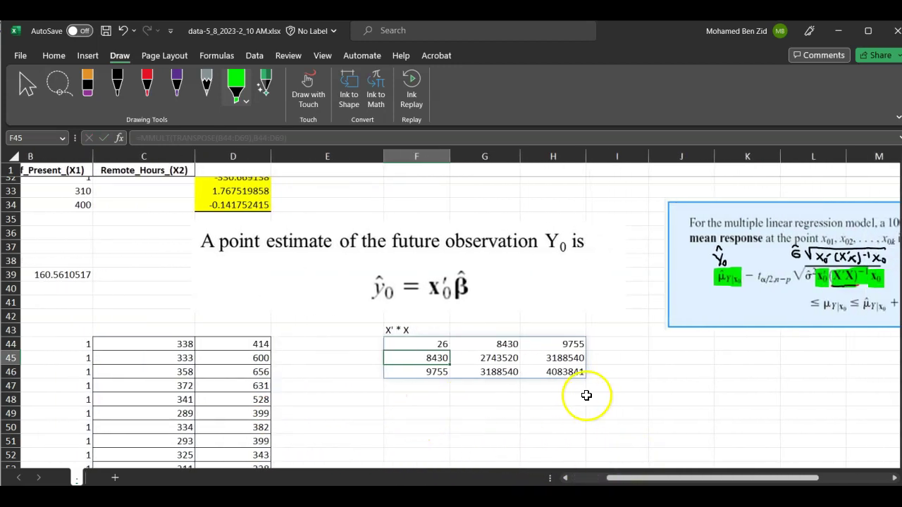
scroll(592, 373, "right", 3)
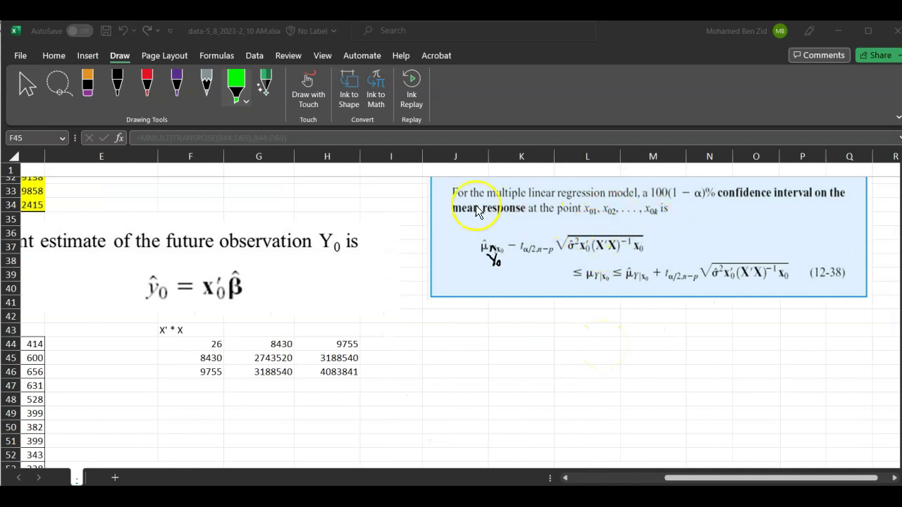
left_click(595, 245)
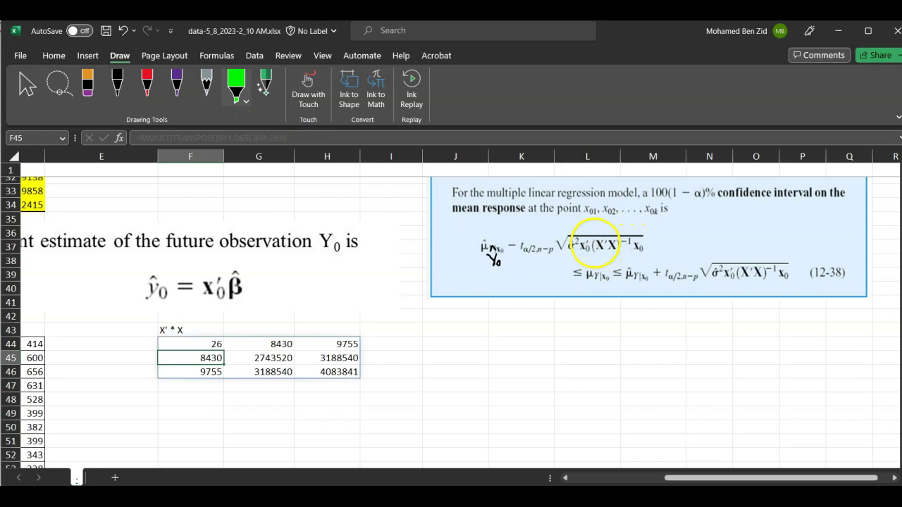
left_click_drag(595, 244, 602, 245)
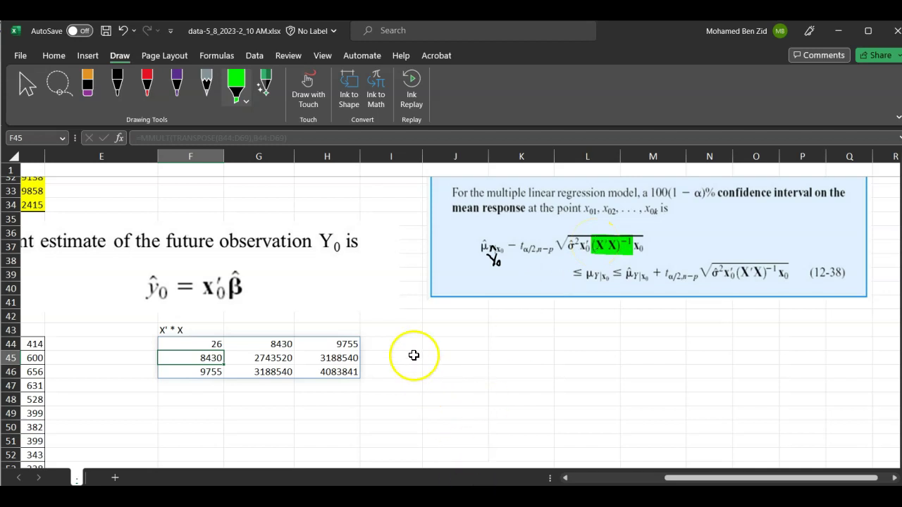
Step: Copy the X' * X label from F43 to J43 and change it to "Inverse (X' * X)"
left_click(434, 330)
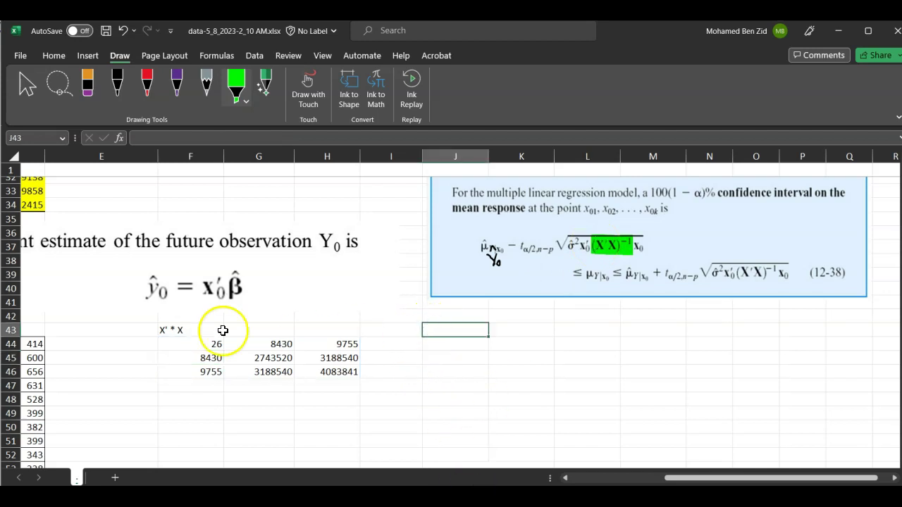
left_click(194, 329)
key("ctrl+c")
left_click(442, 333)
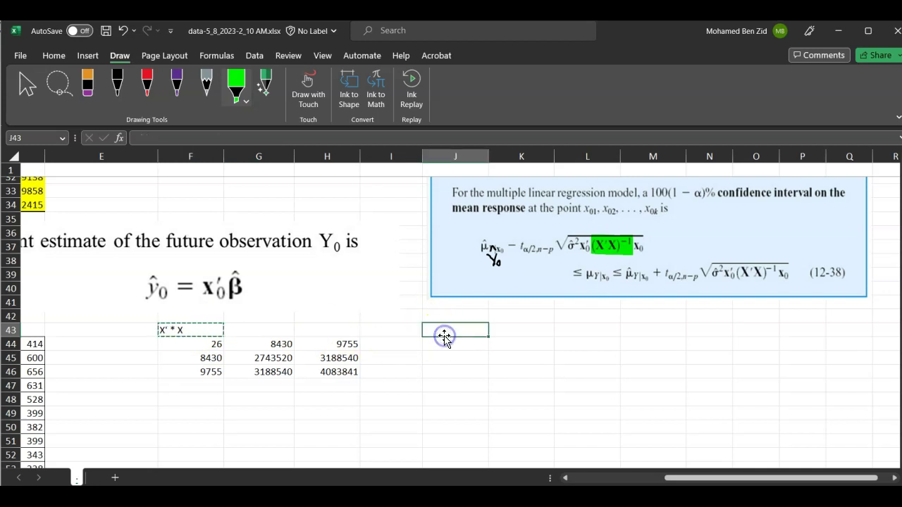
key("ctrl+v")
double_click(426, 330)
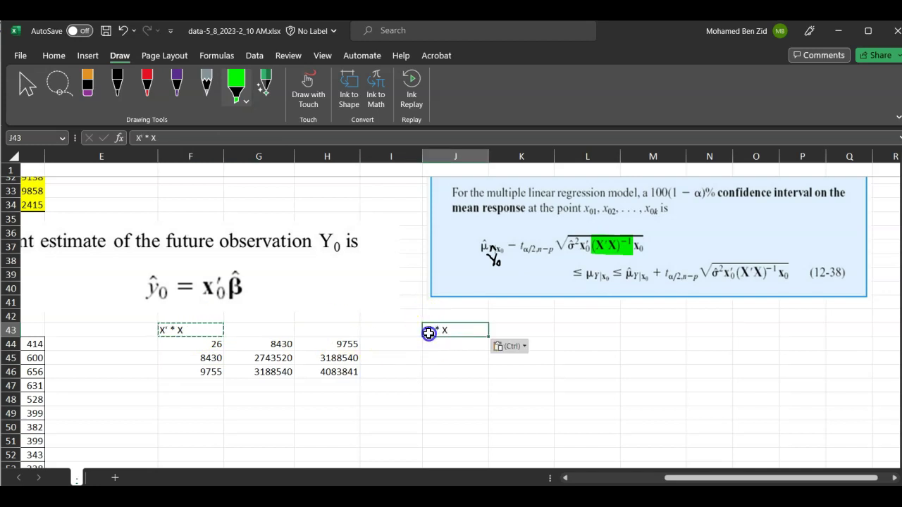
type("Iverse (")
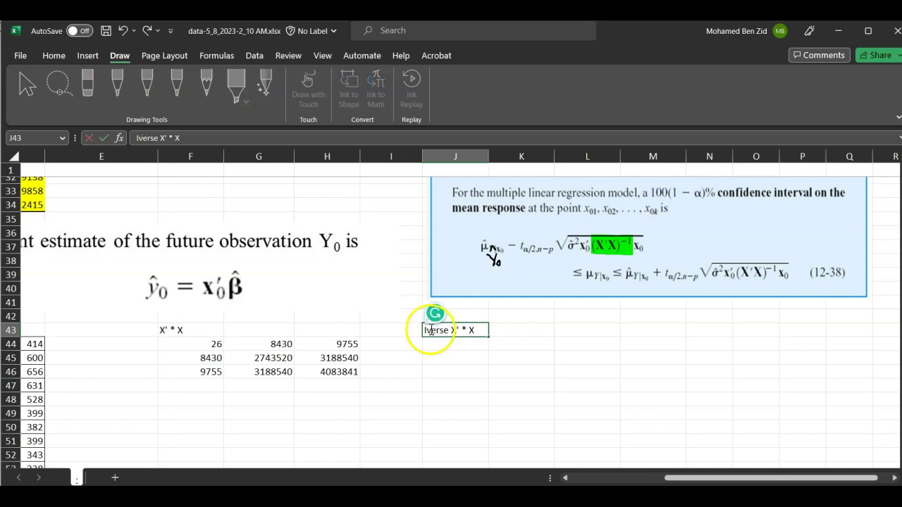
left_click(479, 332)
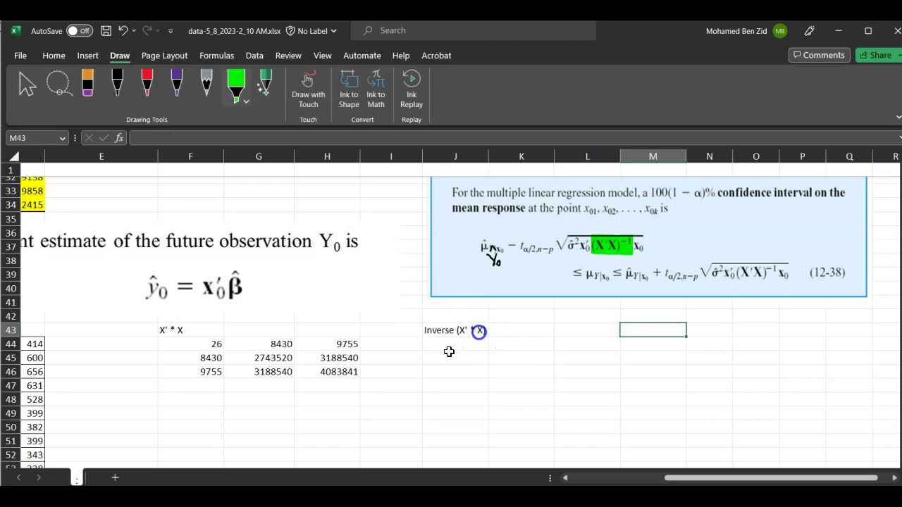
Step: Calculate the inverse of the X' * X matrix in J44 with =MINVERSE(F44#)
left_click(446, 346)
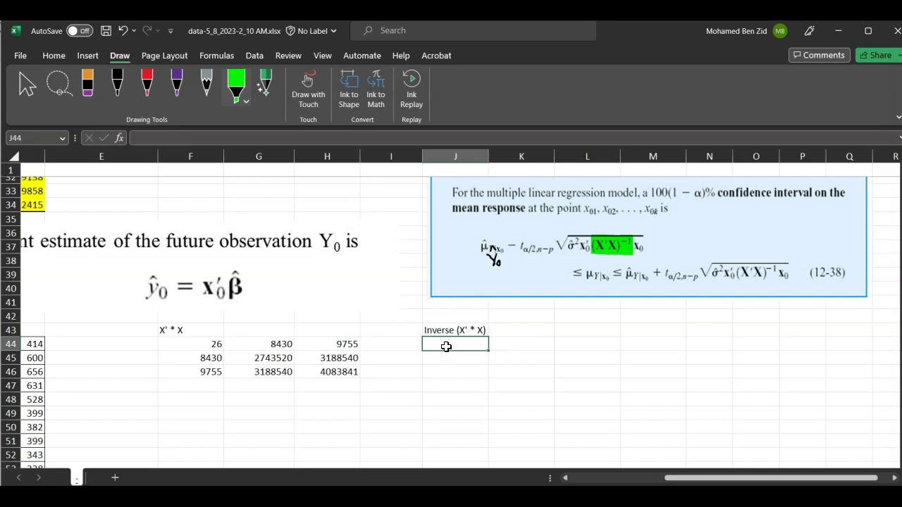
type("=")
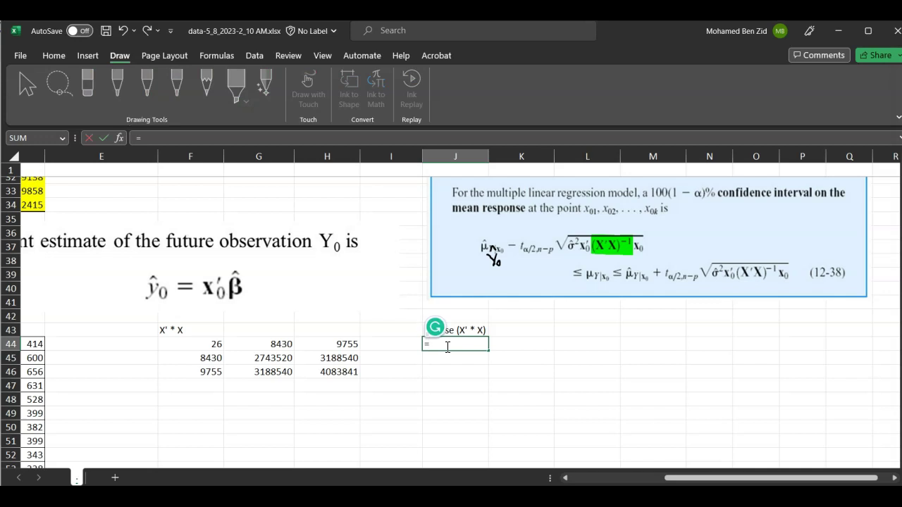
type("m")
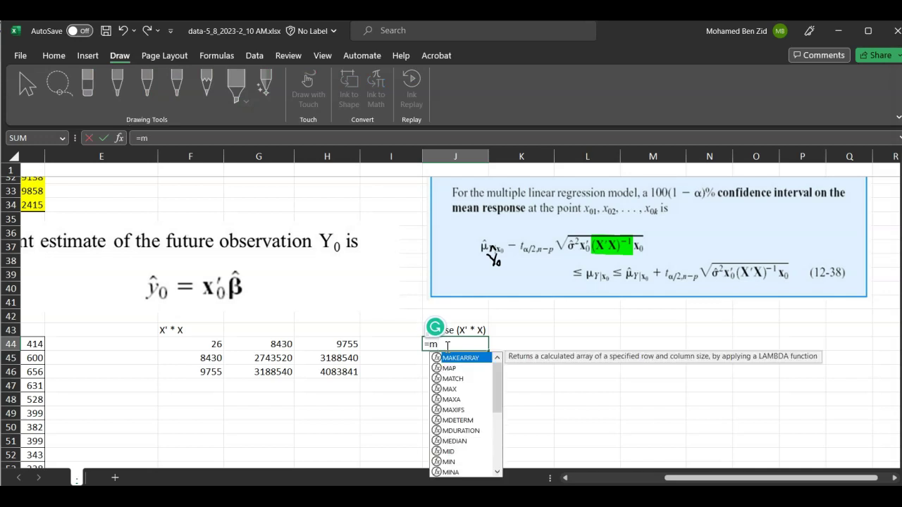
type("inv")
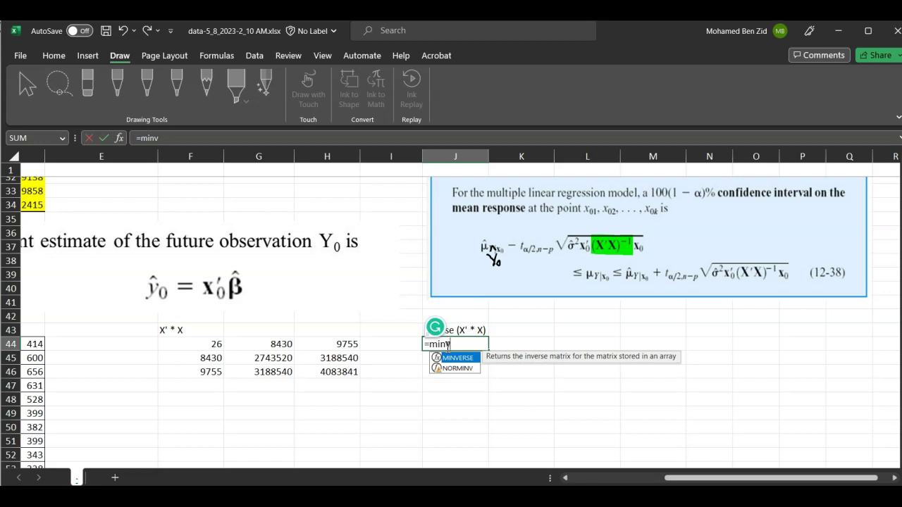
key("Tab")
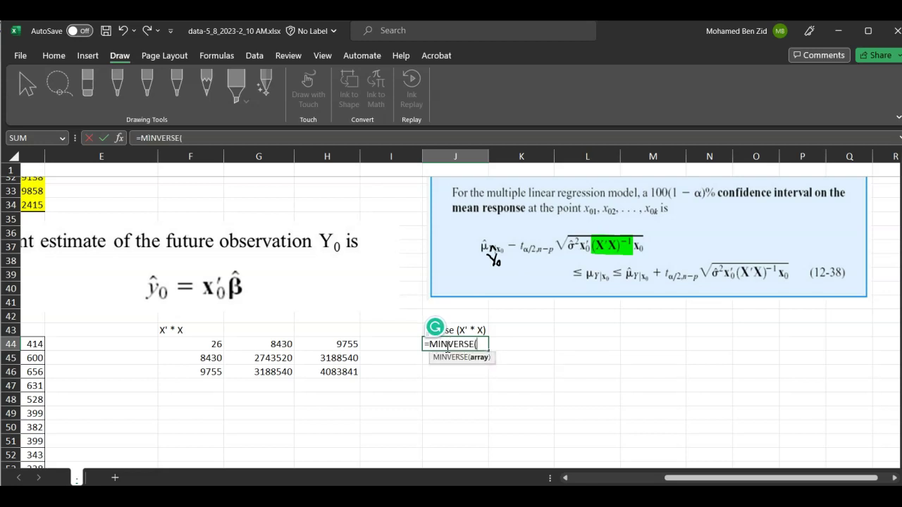
left_click_drag(200, 345, 356, 371)
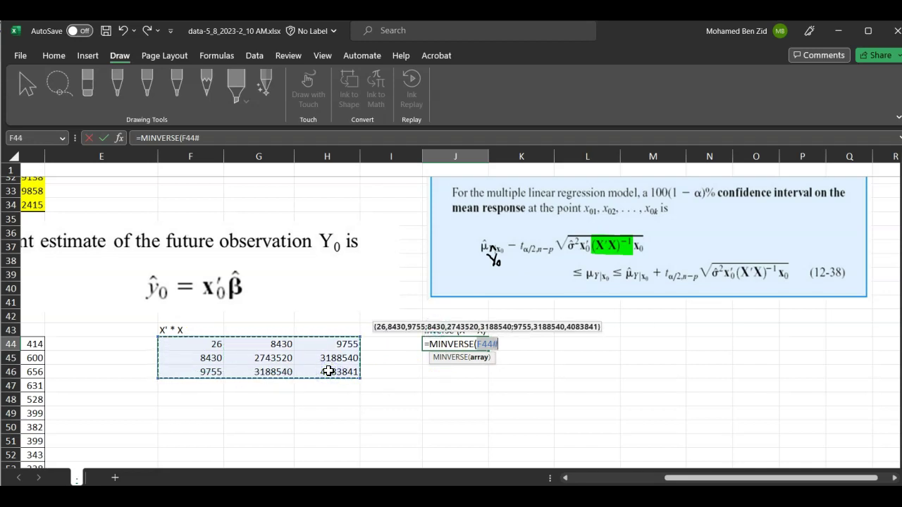
type(")")
key("Return")
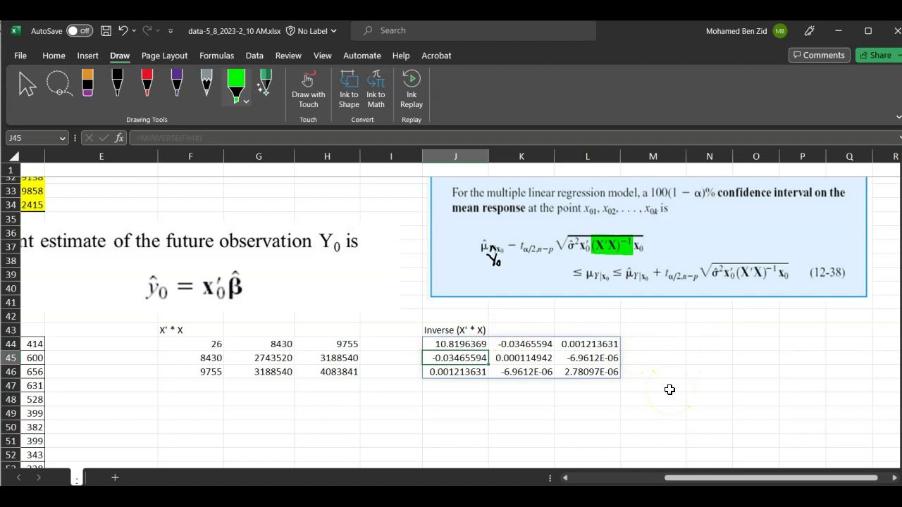
Step: Handwrite x₀′·(X′·X)⁻¹·x₀ in black ink beside the confidence interval formula, with bold multiplication dots between the three factors
left_click(118, 84)
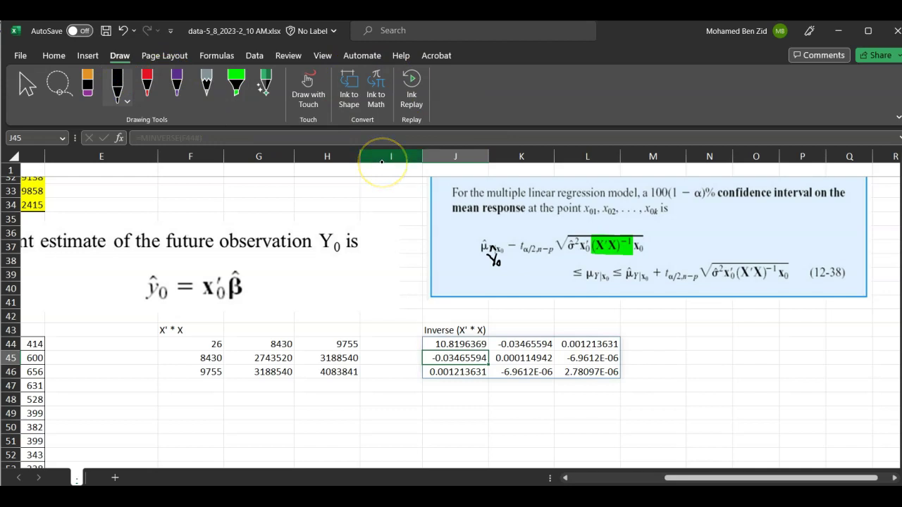
mouse_move(696, 235)
left_mouse_down()
mouse_move(703, 227)
mouse_move(710, 235)
mouse_move(713, 224)
mouse_move(733, 238)
mouse_move(727, 242)
mouse_move(739, 224)
mouse_move(760, 243)
mouse_move(776, 223)
mouse_move(812, 240)
left_mouse_up()
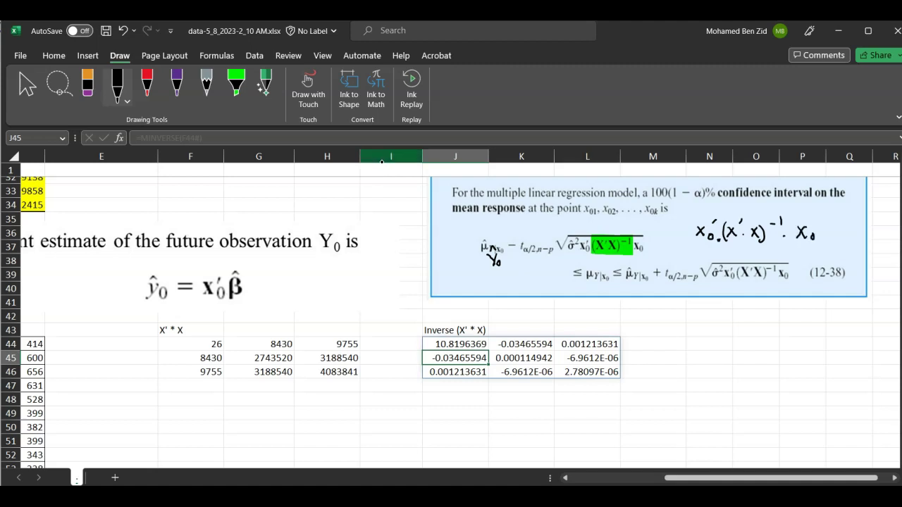
left_click(718, 240)
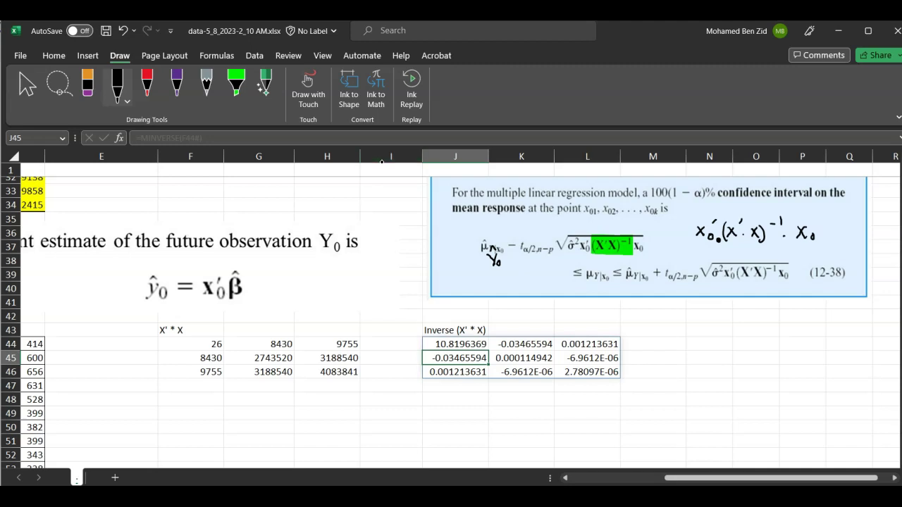
left_click(785, 237)
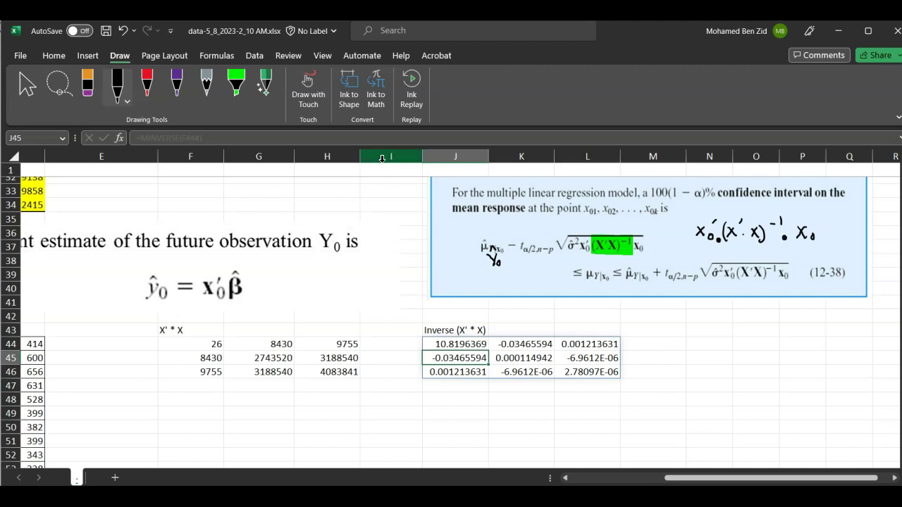
Step: Enter the label "X0' * (X' X)^-1 *X0" in cell N43
left_click(700, 334)
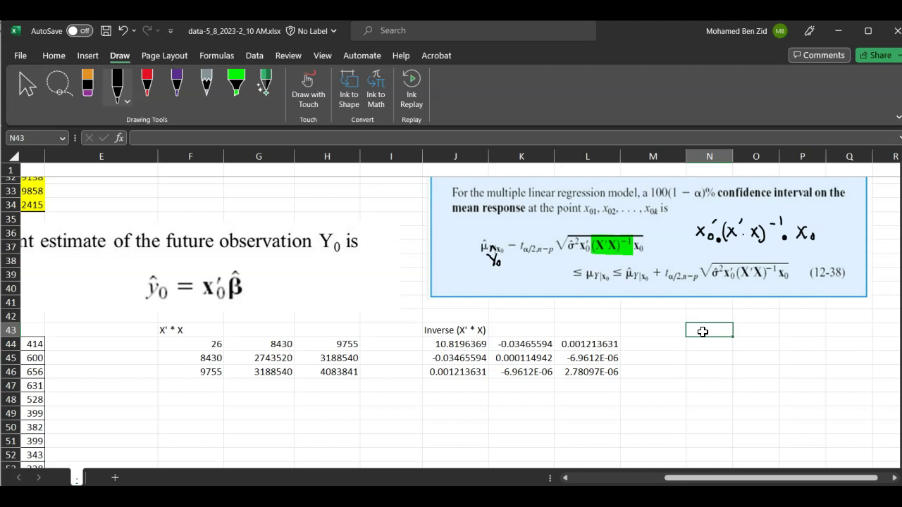
type("X0' * (X' X)^-1 *X0")
left_click(699, 344)
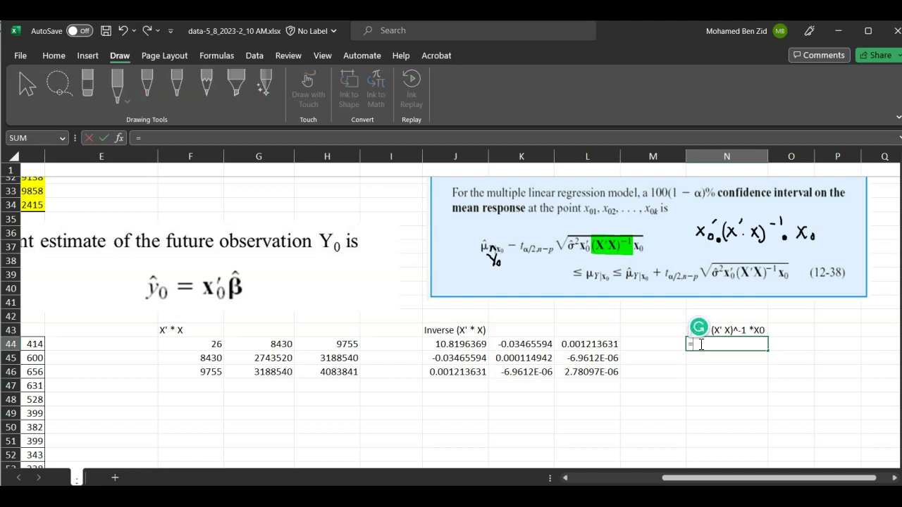
Step: Multiply the transposed X0 vector by the inverse matrix in N44 with =MMULT(TRANSPOSE(B32:B34),J44#)
type("mm")
key("Tab")
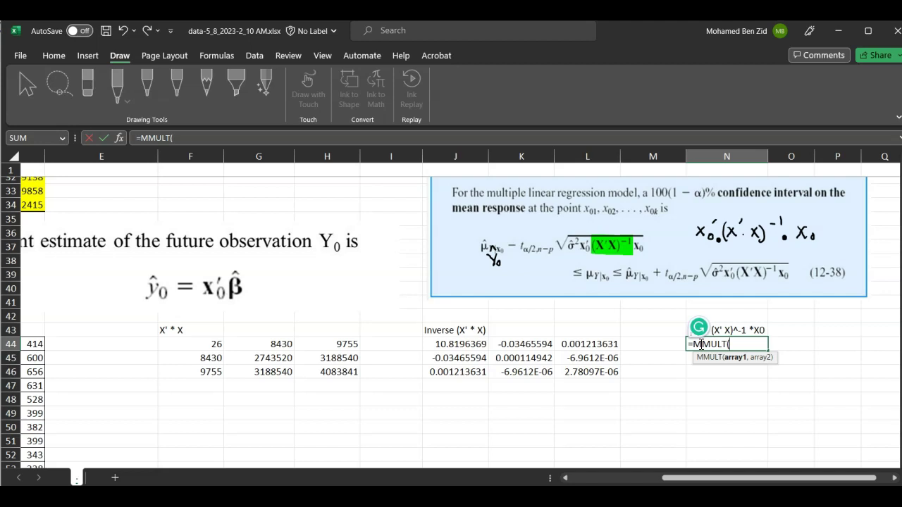
type("tran")
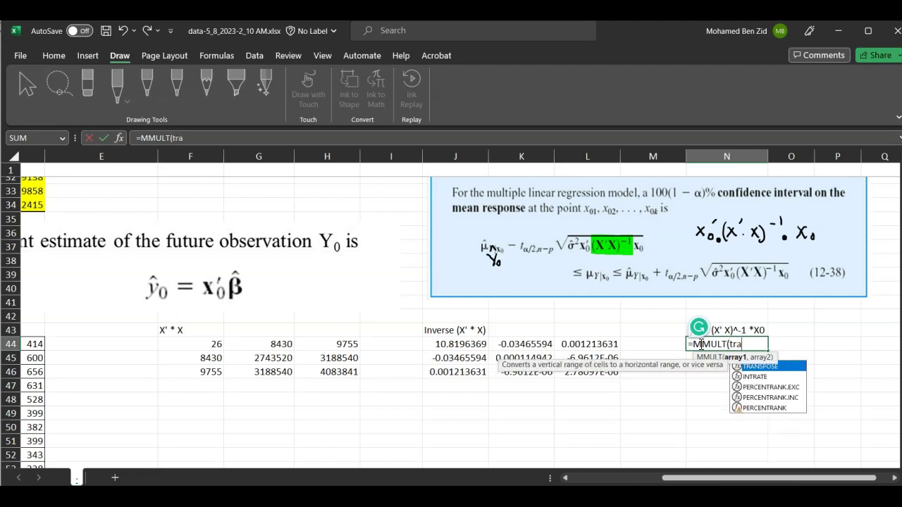
key("Tab")
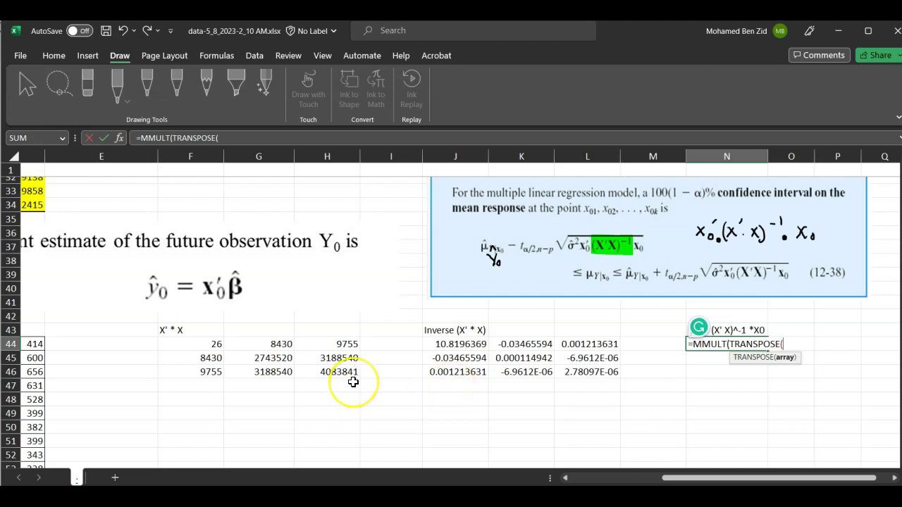
scroll(353, 382, "left", 6)
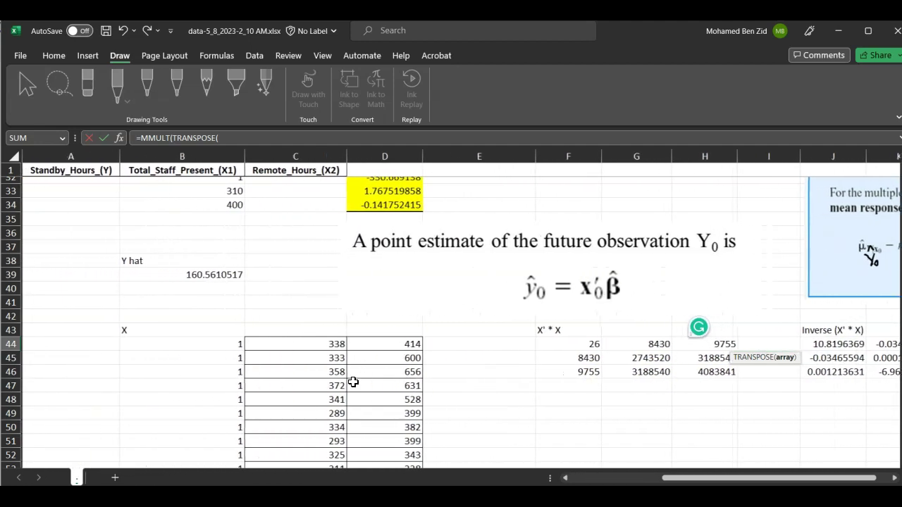
scroll(271, 285, "up", 2)
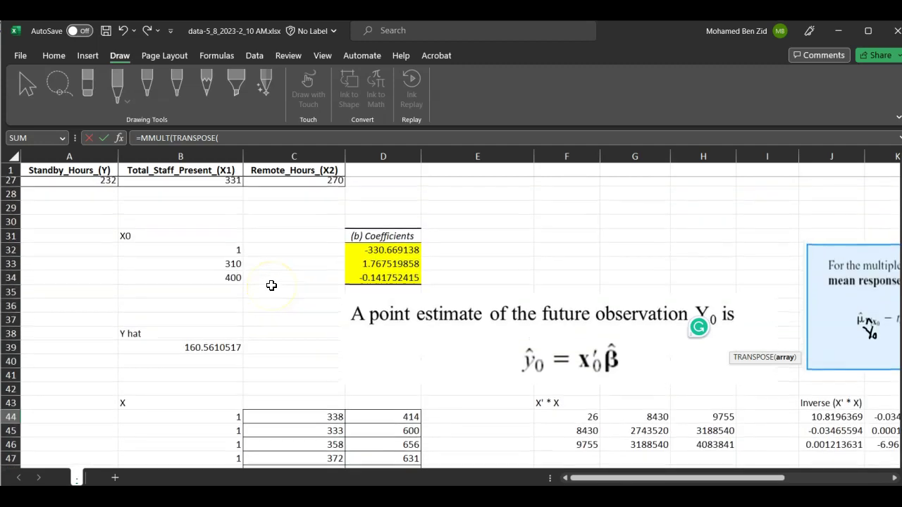
left_click_drag(233, 251, 229, 281)
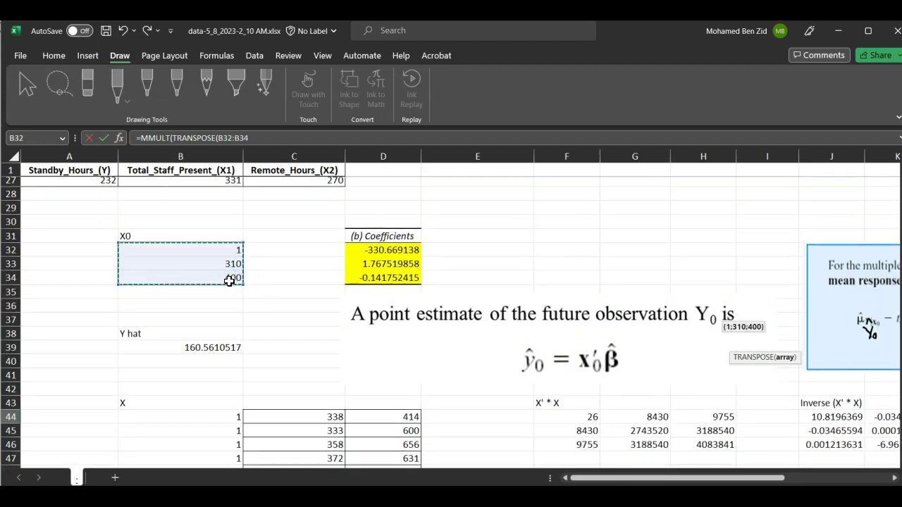
type(")")
scroll(175, 348, "right", 2)
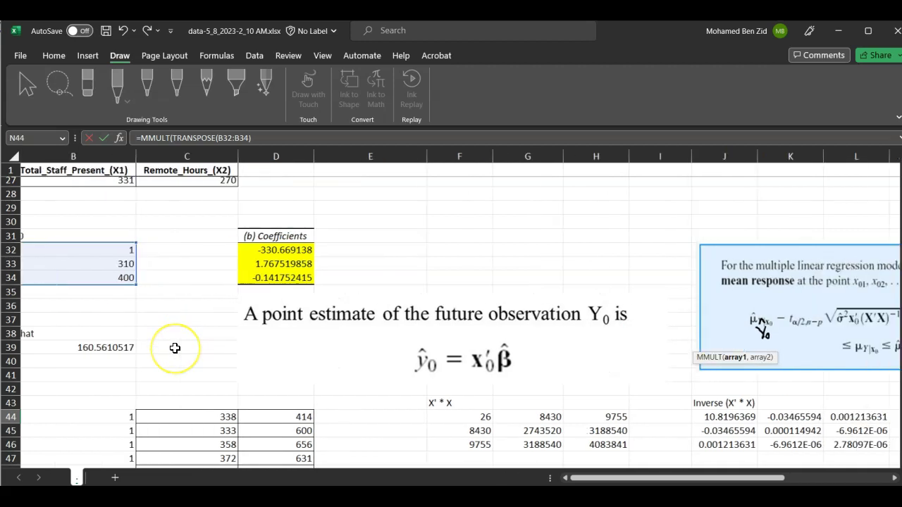
scroll(174, 348, "right", 6)
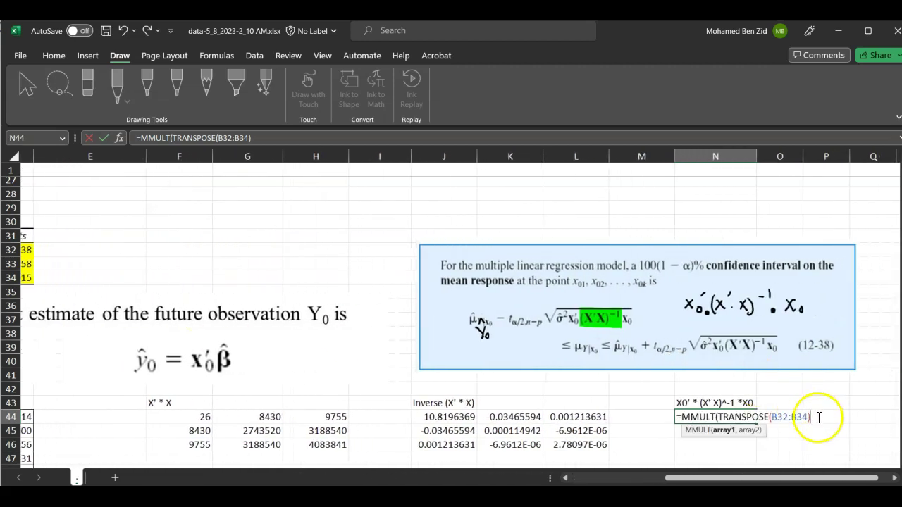
type(",")
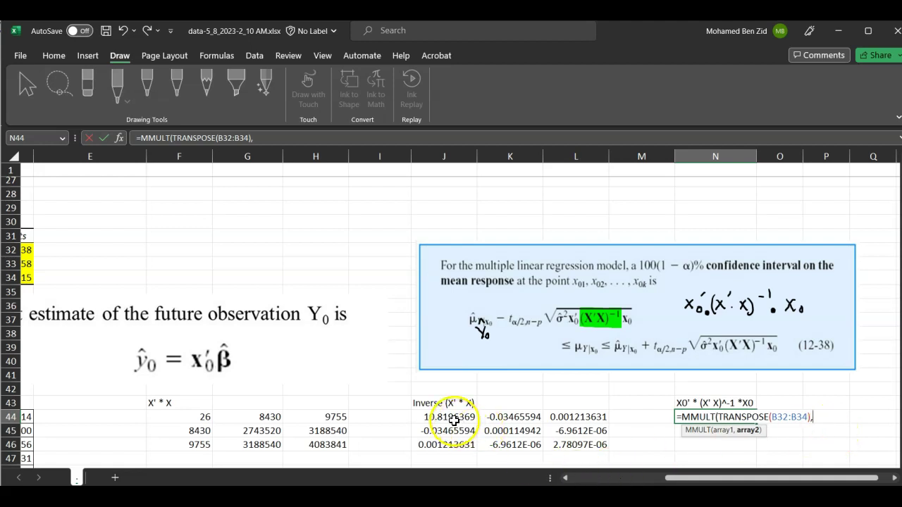
left_click_drag(431, 417, 589, 443)
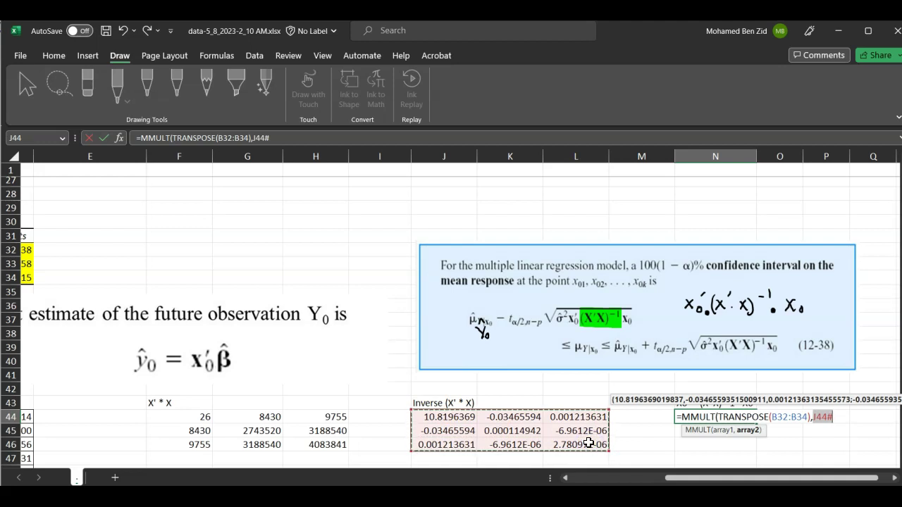
type(")")
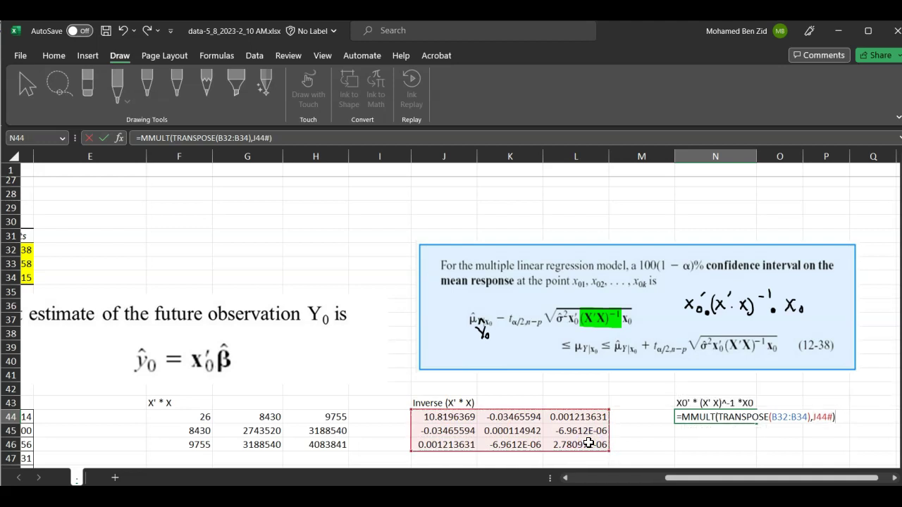
key("Return")
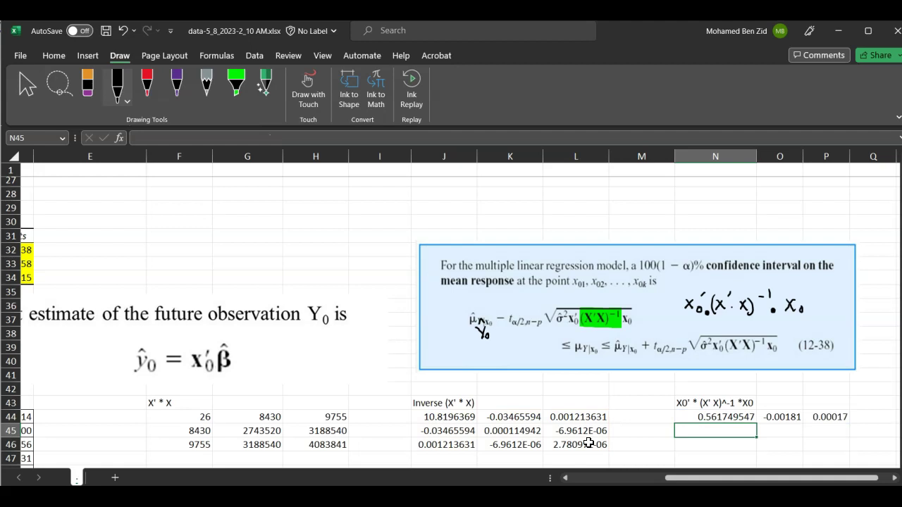
Step: Extend the N44 formula to multiply by X0 as well: =MMULT(MMULT(TRANSPOSE(B32:B34),J44#),B32:B34)
left_click(718, 416)
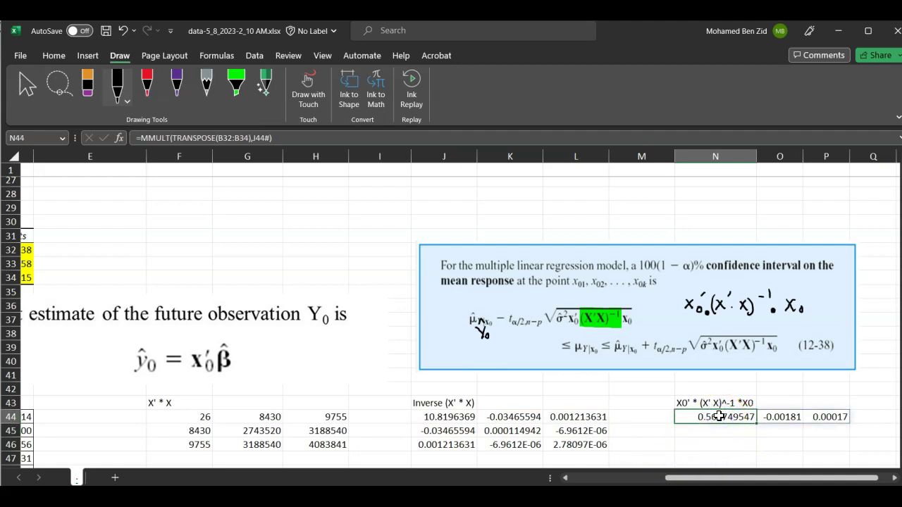
double_click(719, 416)
left_click(799, 417)
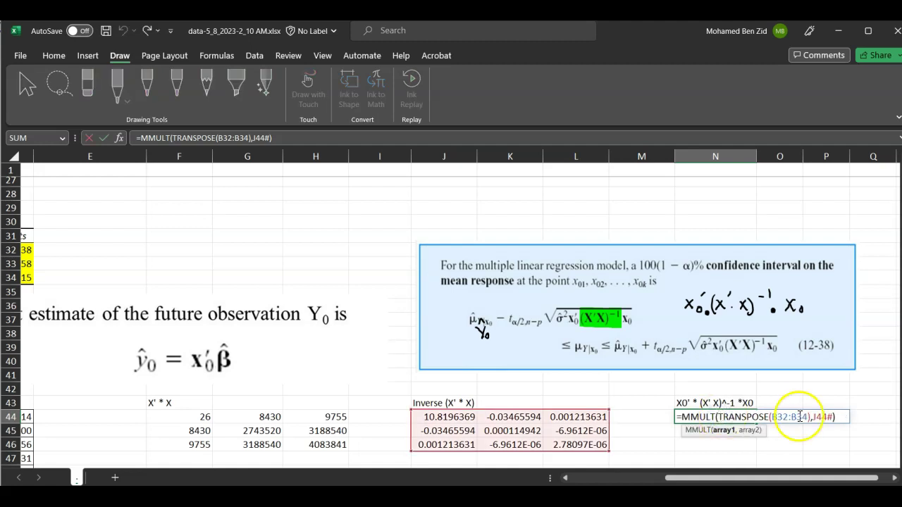
left_click(681, 417)
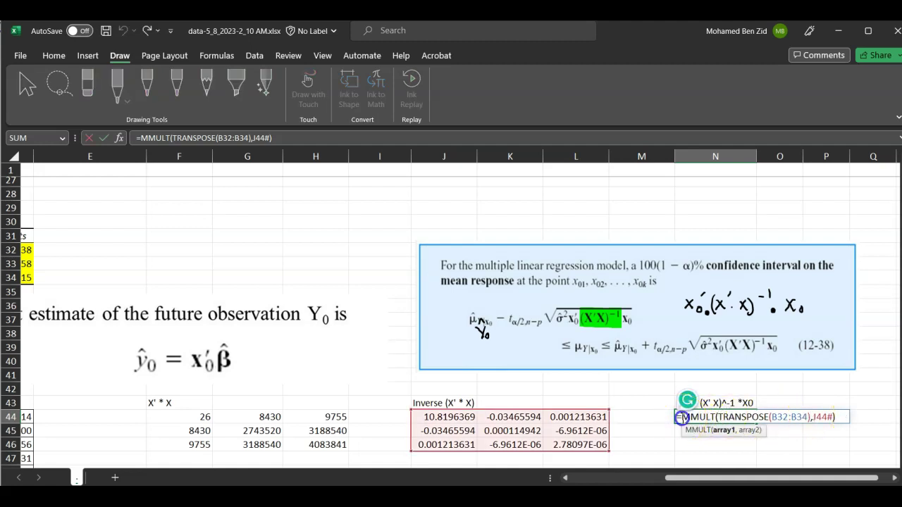
type("mm")
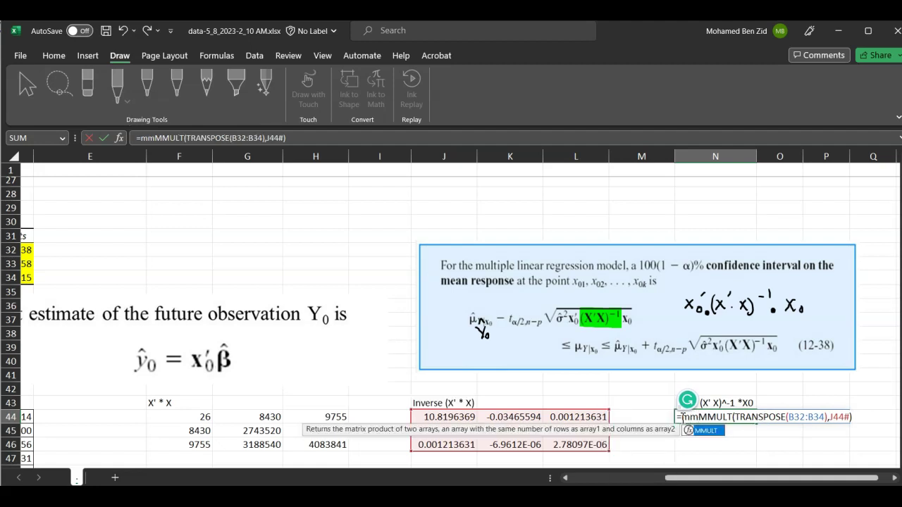
key("Tab")
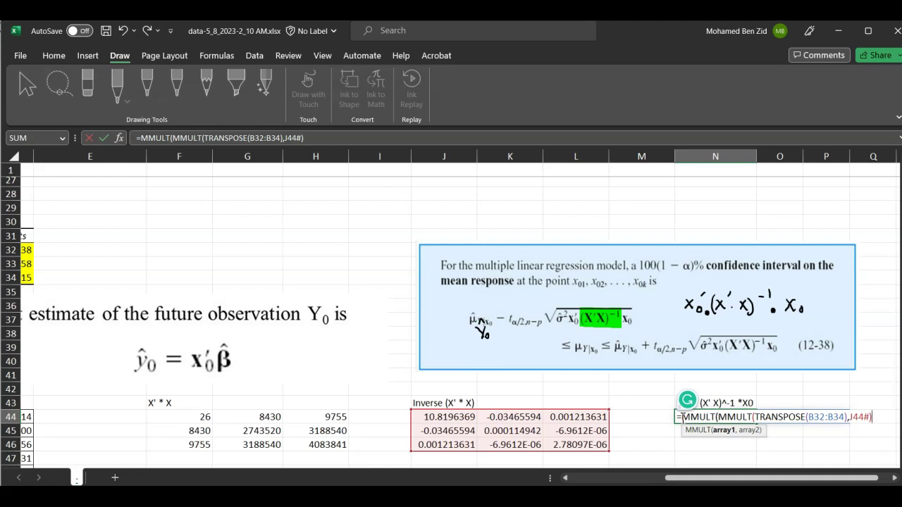
type(",")
scroll(268, 397, "left", 5)
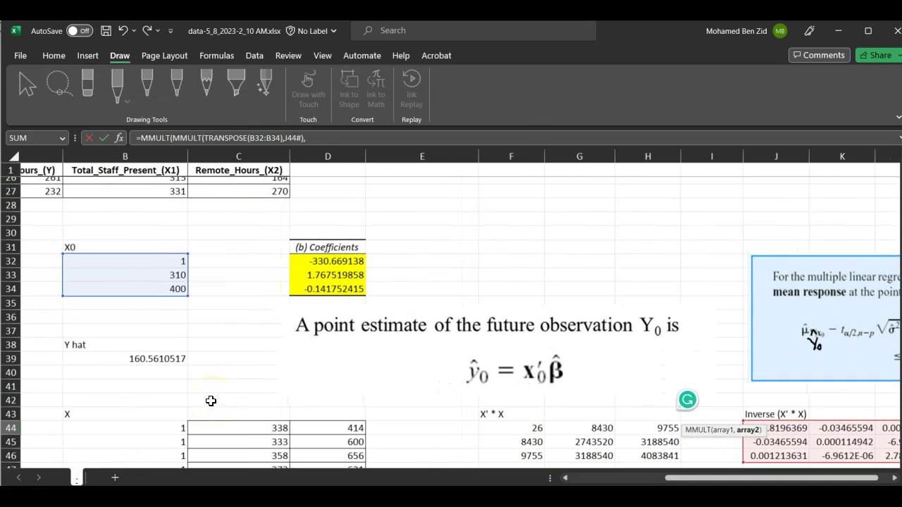
left_click_drag(162, 262, 158, 289)
scroll(159, 291, "right", 3)
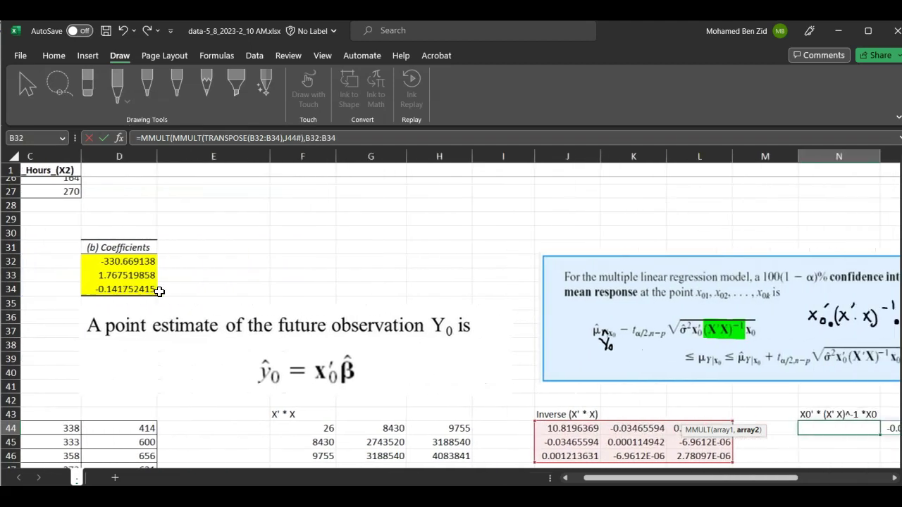
scroll(159, 291, "right", 5)
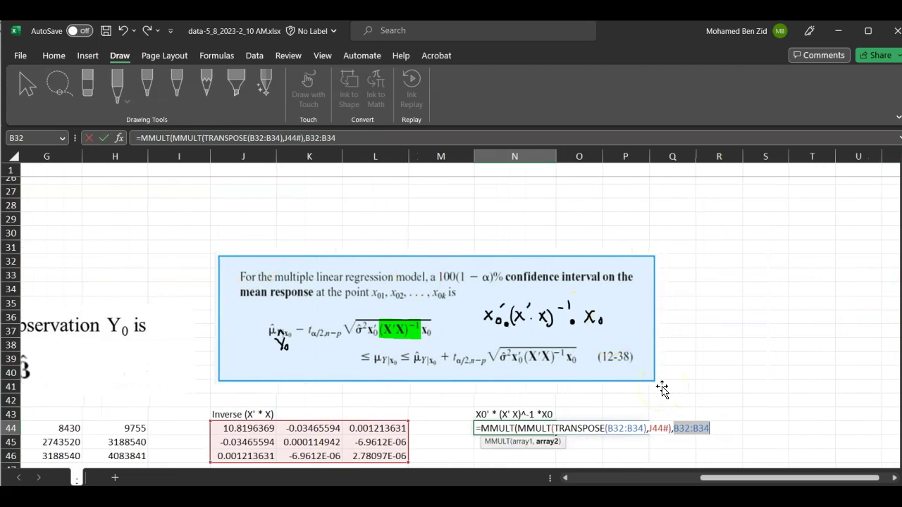
type(")")
key("Return")
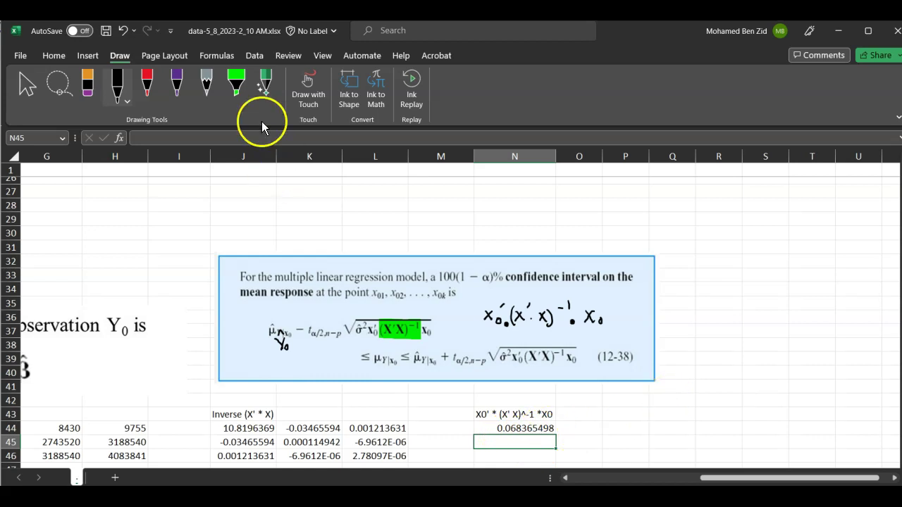
Step: Highlight the handwritten x₀′·(X′·X)⁻¹·x₀ expression in green
left_click(236, 83)
left_click_drag(484, 317, 602, 318)
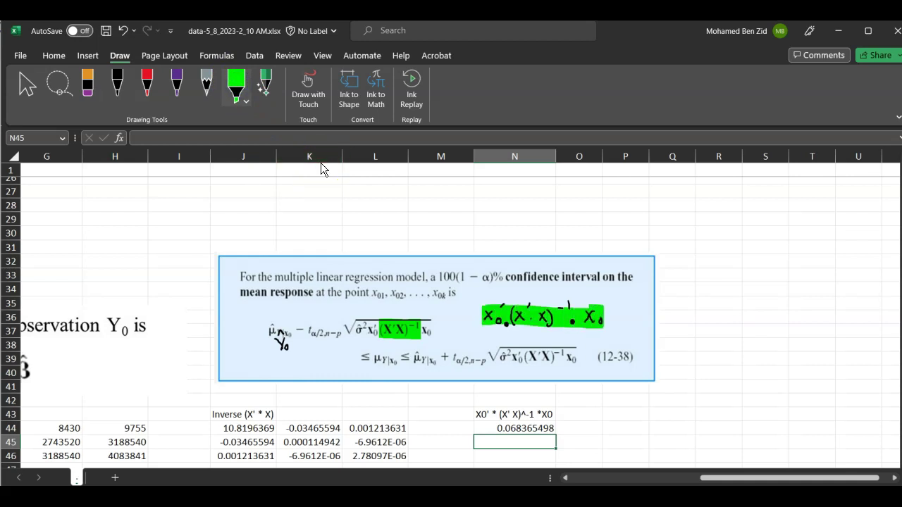
Step: Handwrite ŷ₀ − t α/2 σ̂ √(x₀′(X′X)⁻¹·x₀) in black ink above the printed lower limit and circle its σ̂²
left_click(117, 85)
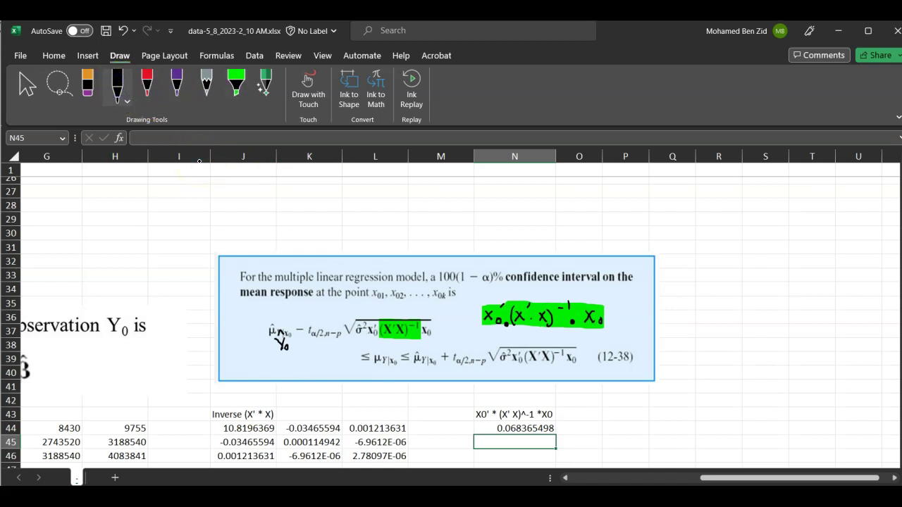
mouse_move(284, 308)
left_mouse_down()
mouse_move(274, 322)
mouse_move(283, 304)
mouse_move(326, 322)
left_mouse_up()
left_click_drag(352, 322, 361, 340)
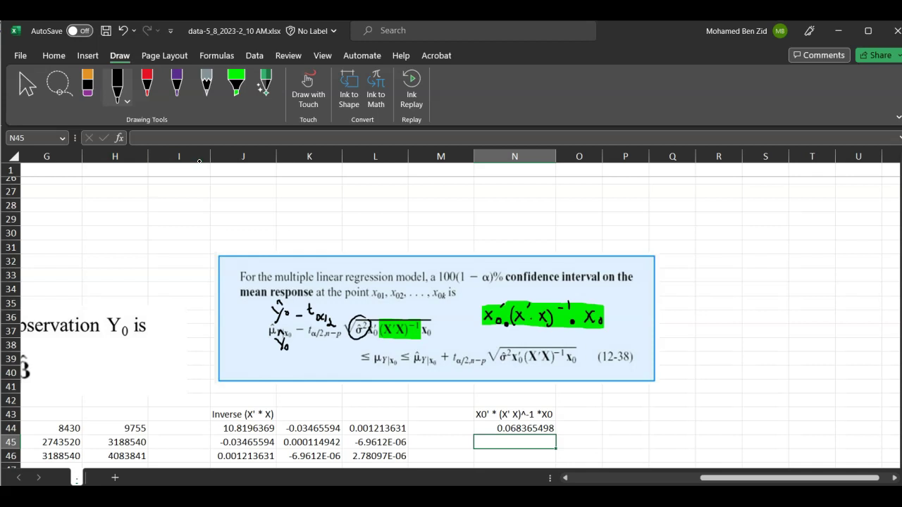
mouse_move(352, 305)
left_mouse_down()
mouse_move(343, 314)
mouse_move(397, 304)
left_mouse_up()
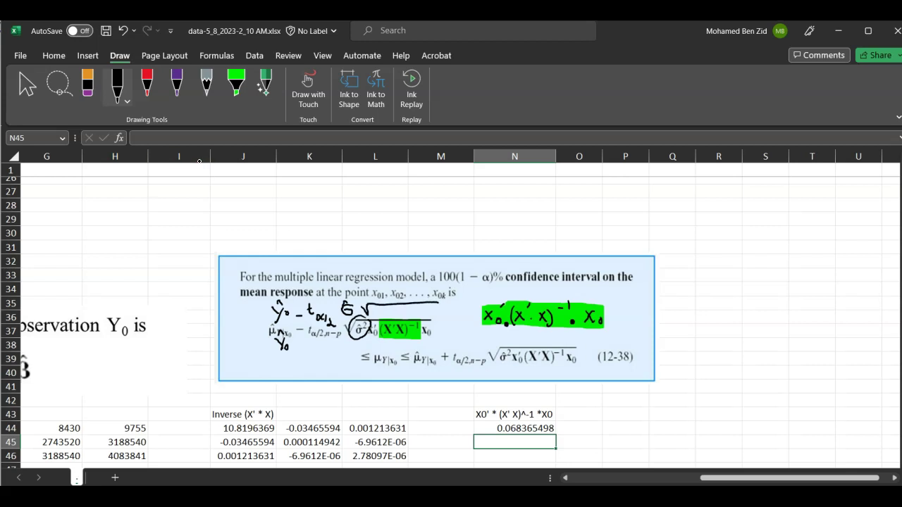
left_click_drag(376, 307, 399, 317)
left_click_drag(406, 309, 405, 318)
mouse_move(415, 308)
left_mouse_down()
mouse_move(418, 318)
mouse_move(456, 317)
left_mouse_up()
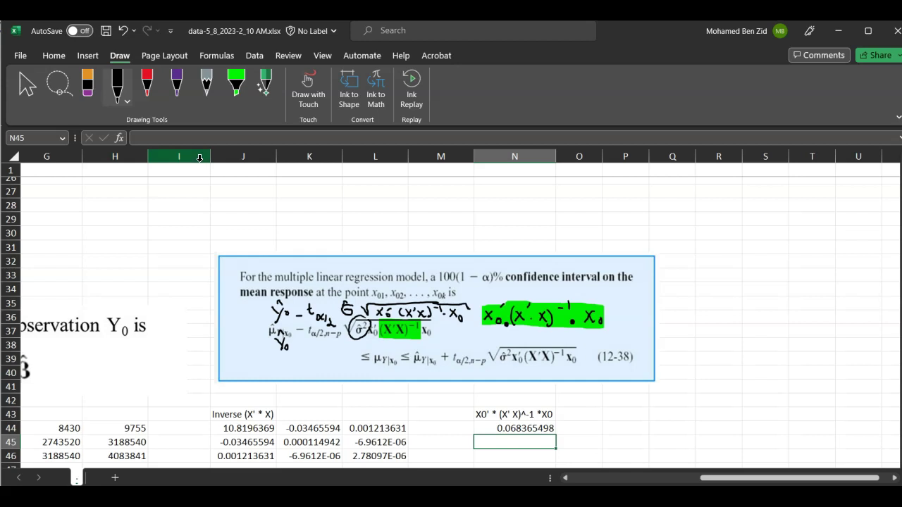
Step: Enter the label "Standard Error" in G49 and highlight the handwritten σ̂ in green
left_click(264, 361)
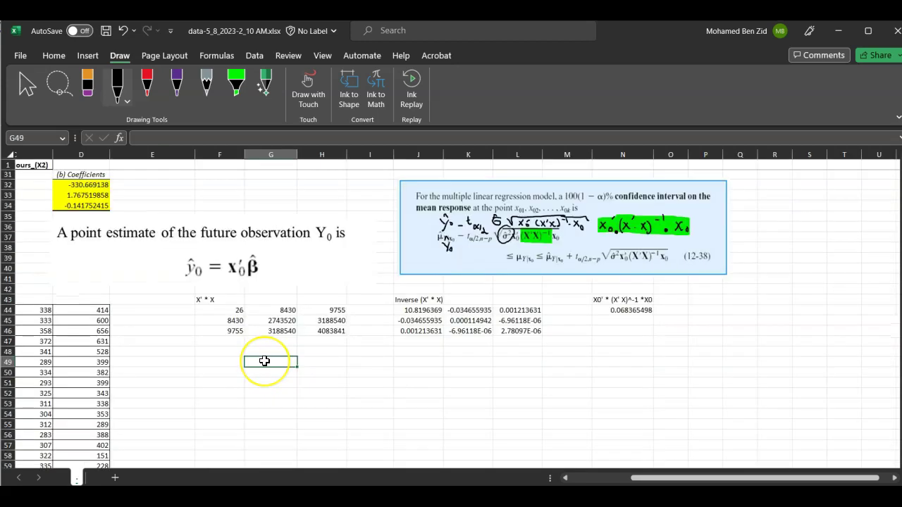
type("Standard Error")
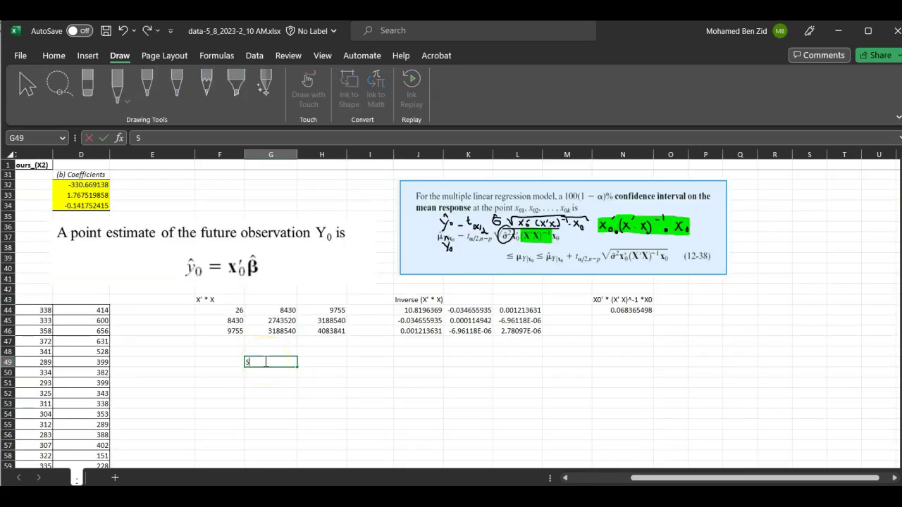
left_click(291, 381)
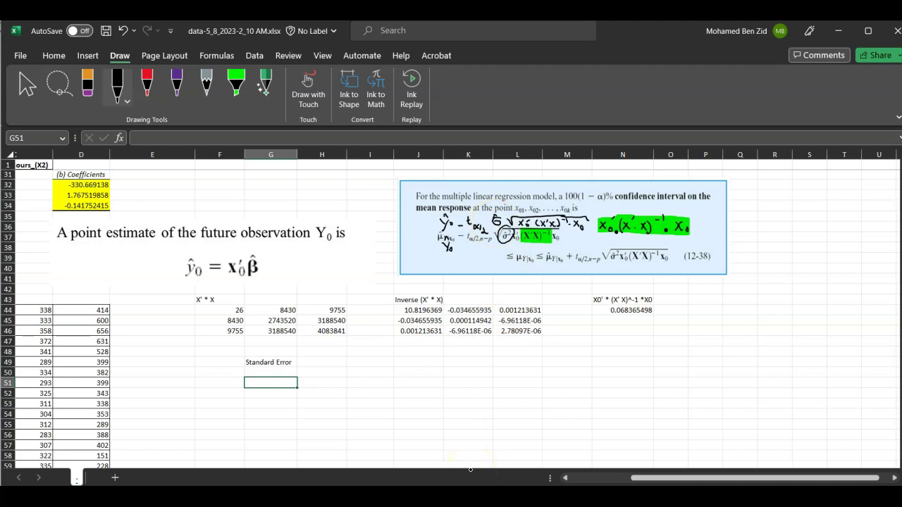
left_click(238, 90)
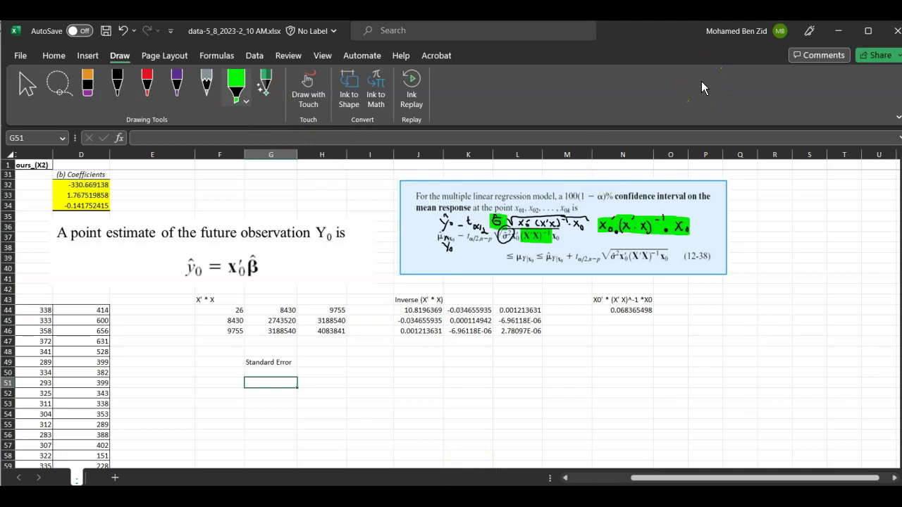
Step: Reference the regression output's Standard Error from F9 in cell G50, under the "Standard Error" label
scroll(226, 329, "left", 3)
scroll(226, 330, "up", 1)
scroll(227, 330, "up", 9)
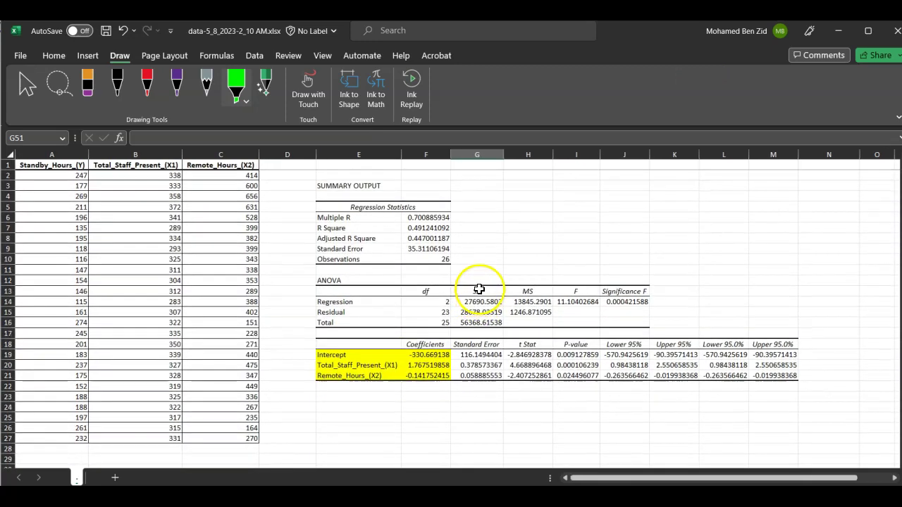
left_click(329, 250)
left_click_drag(378, 249, 413, 248)
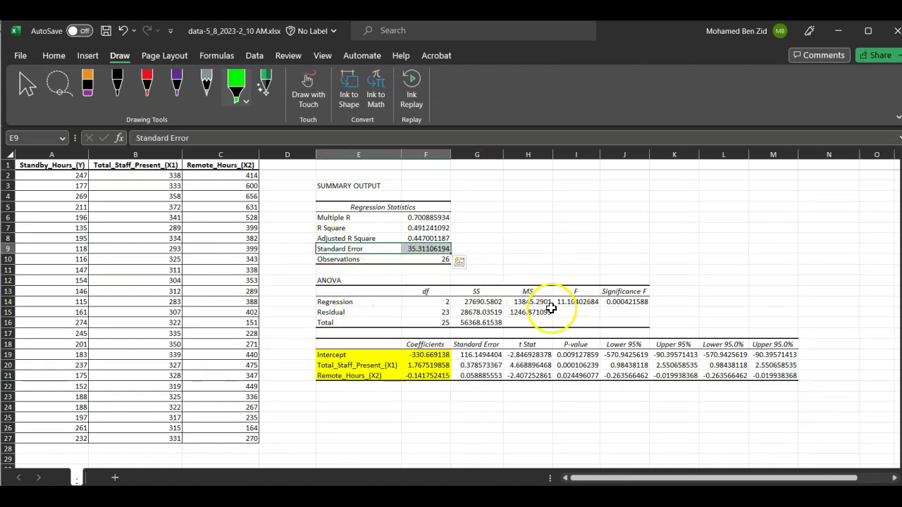
scroll(402, 407, "right", 2)
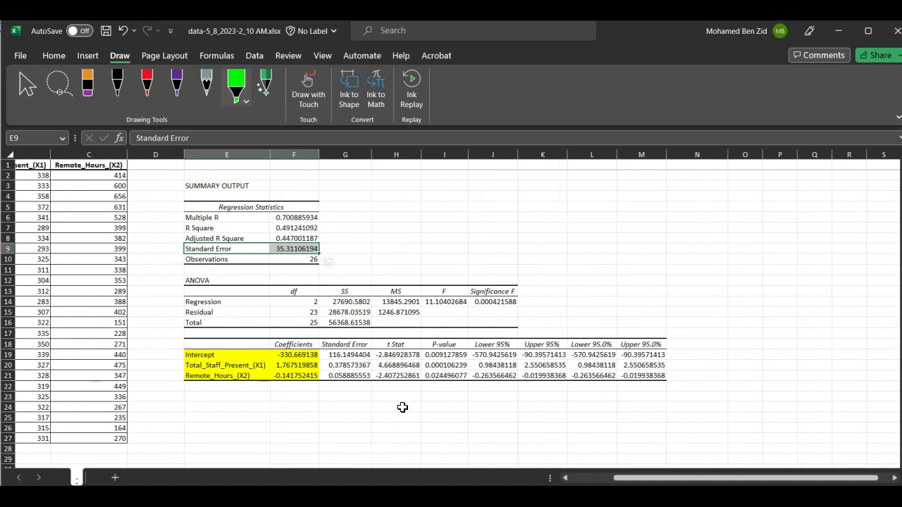
scroll(403, 407, "down", 8)
left_click(335, 412)
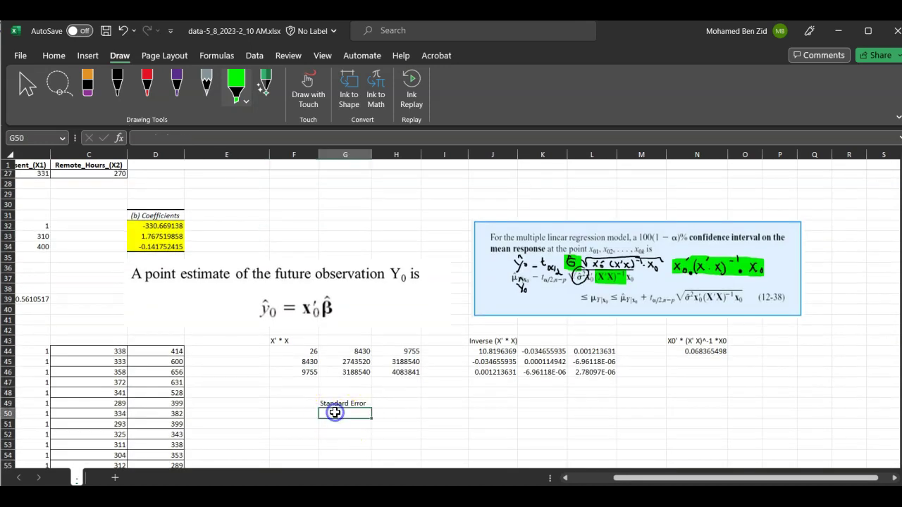
type("=")
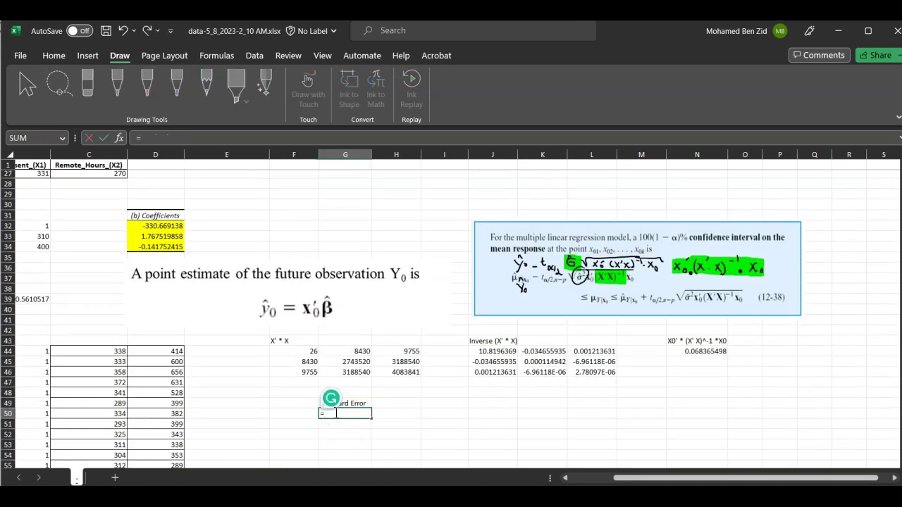
scroll(335, 413, "up", 8)
left_click(285, 251)
key("Return")
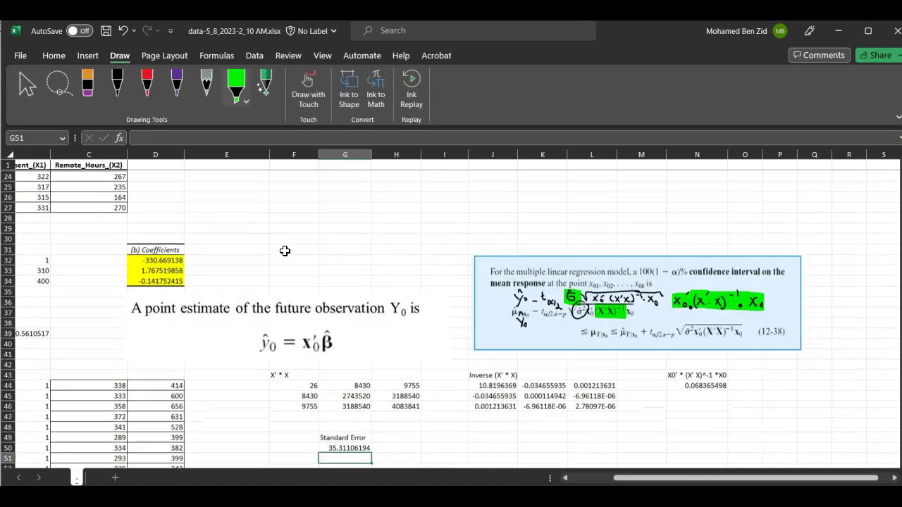
Step: Enter the label "t -alpha/2" in cell I49
scroll(399, 351, "down", 2)
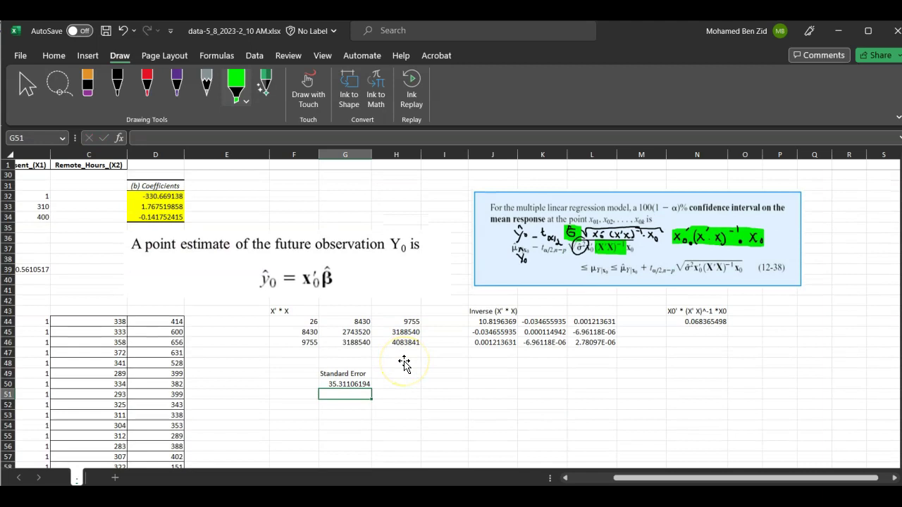
left_click(432, 375)
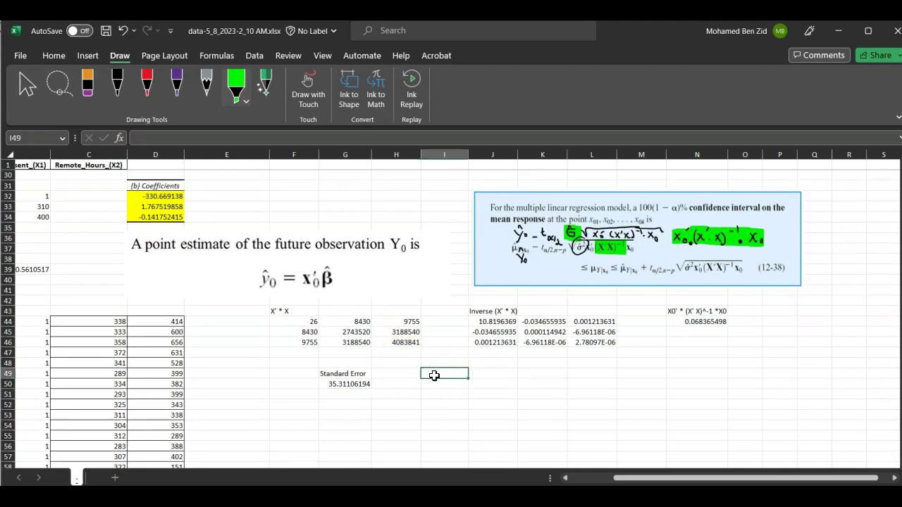
type("T")
key("BackSpace")
type("t -alpha")
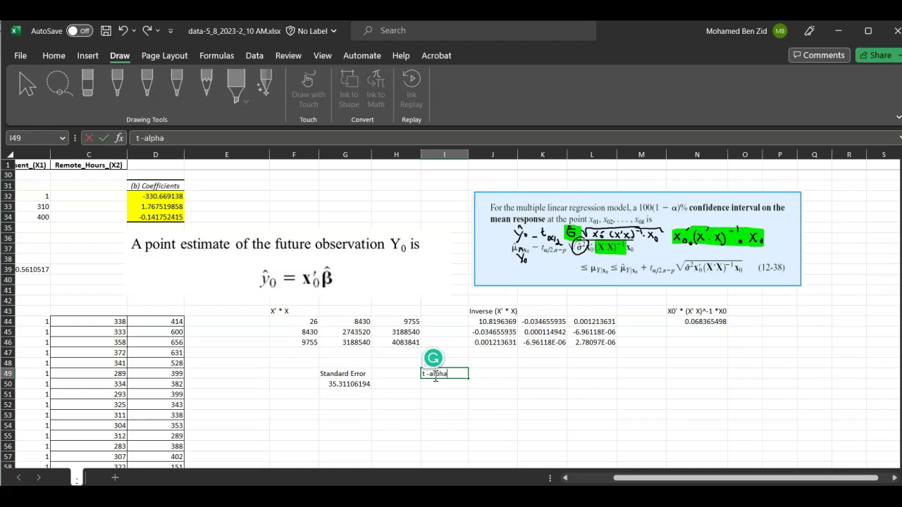
type("/2")
Step: Start a T.INV.2T formula in I50 with a probability of 0.05
left_click(439, 387)
scroll(556, 401, "up", 5)
type("=")
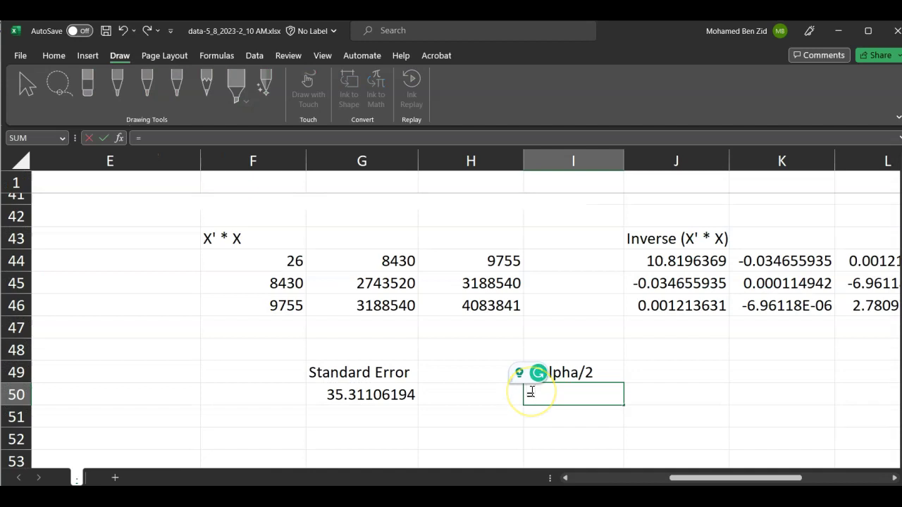
type("t.in")
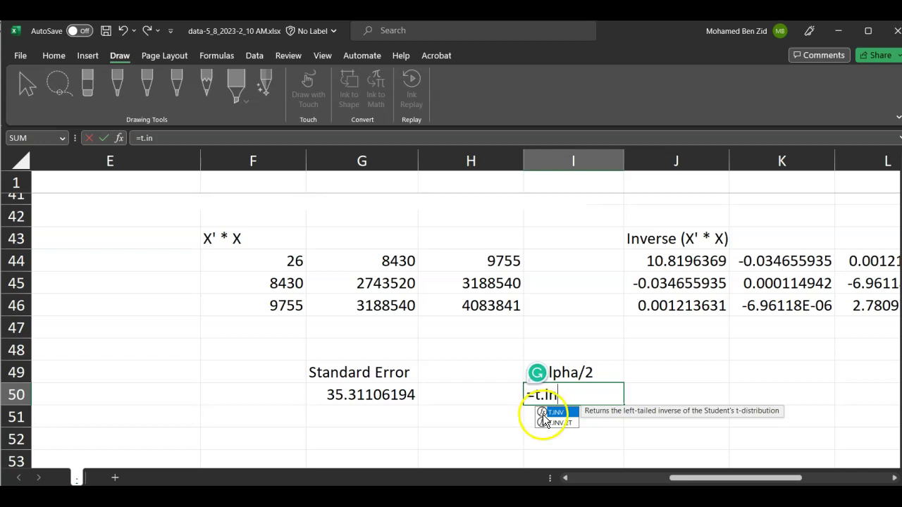
double_click(555, 423)
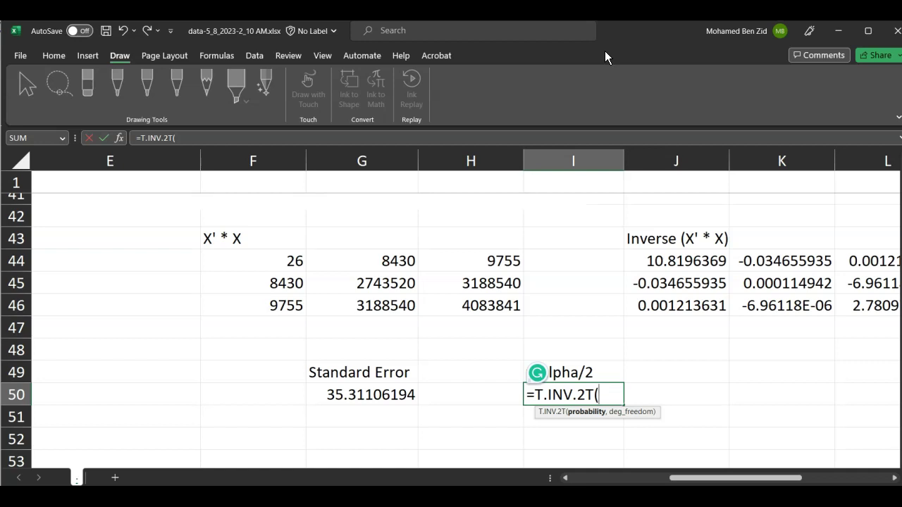
type("0.05,")
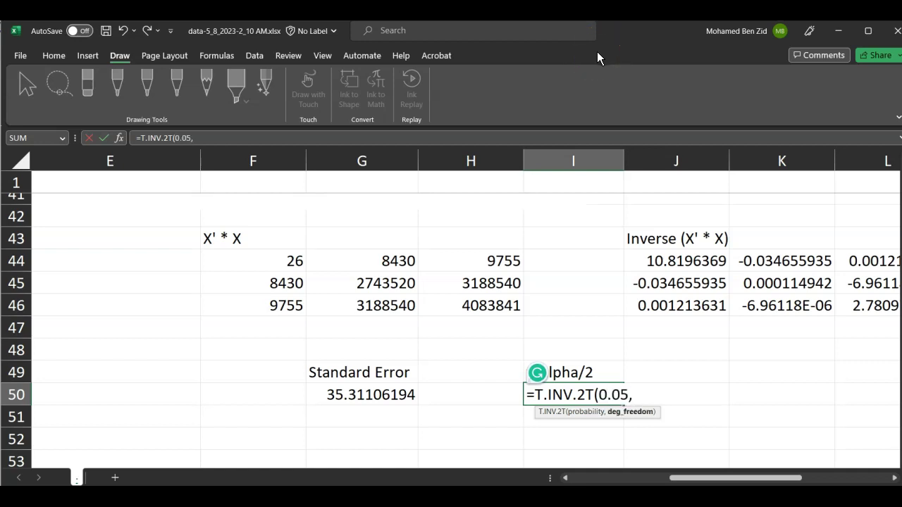
Step: Use the ANOVA residual degrees of freedom in F15 as the second argument, completing =T.INV.2T(0.05,F15) in I50
scroll(255, 236, "up", 3)
scroll(253, 238, "left", 2)
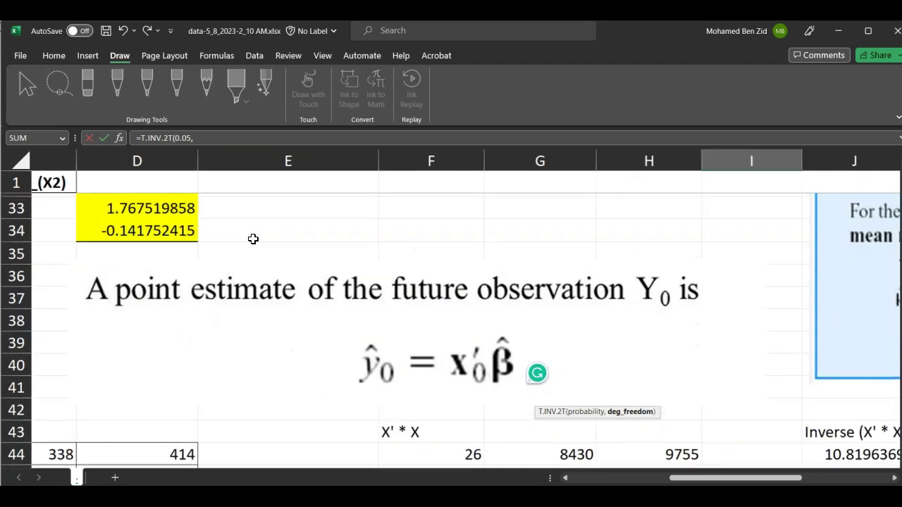
scroll(253, 239, "left", 1)
scroll(253, 238, "up", 3)
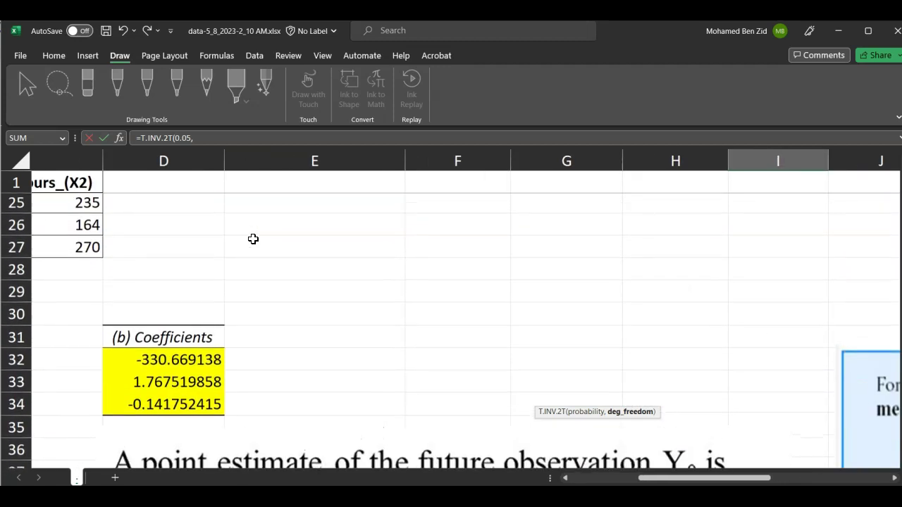
scroll(253, 239, "left", 3)
scroll(253, 239, "up", 6)
scroll(282, 288, "right", 4)
scroll(284, 288, "down", 1)
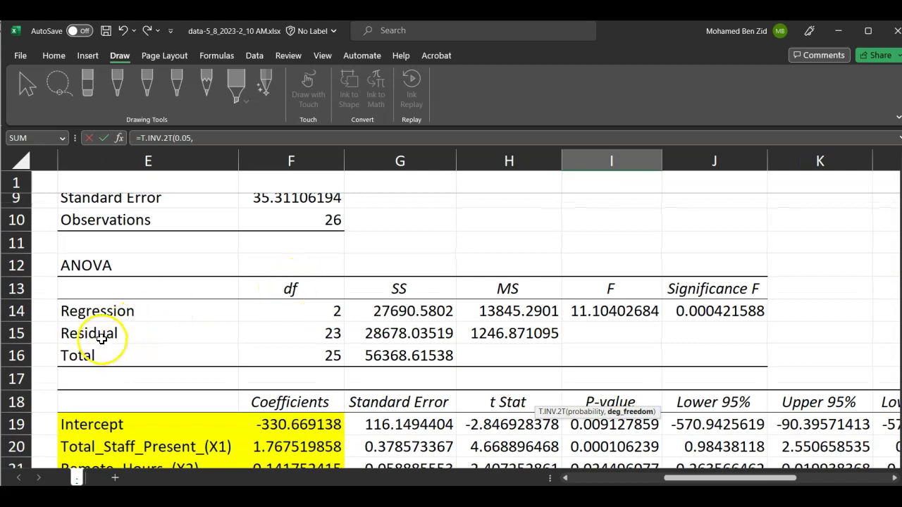
left_click(314, 332)
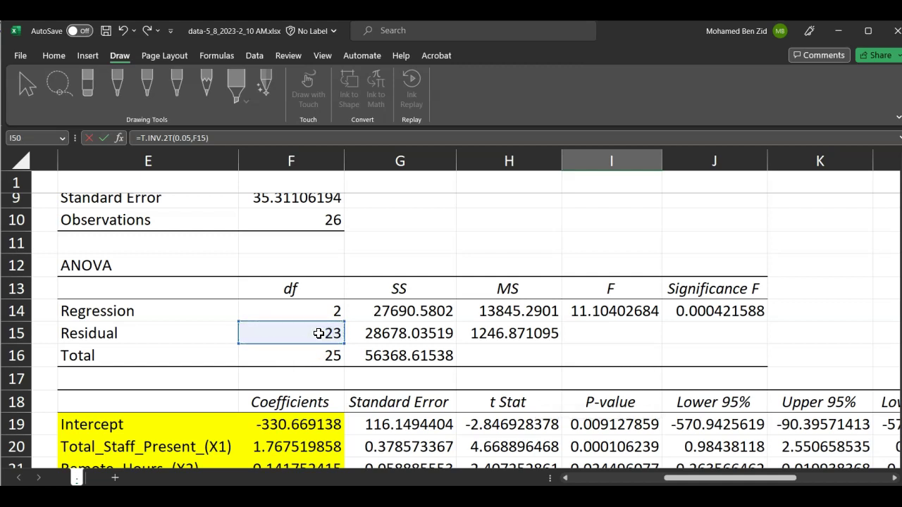
type(")")
scroll(318, 334, "down", 5)
scroll(318, 333, "up", 1)
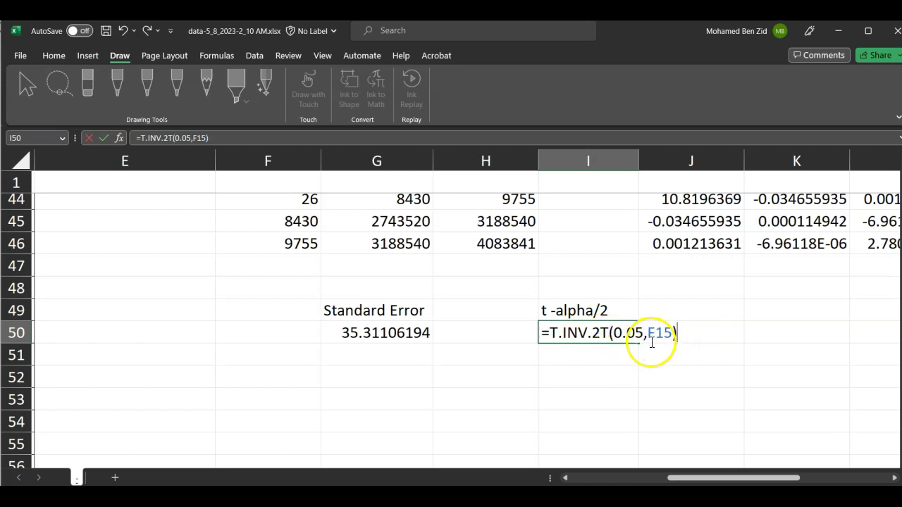
left_click(617, 361)
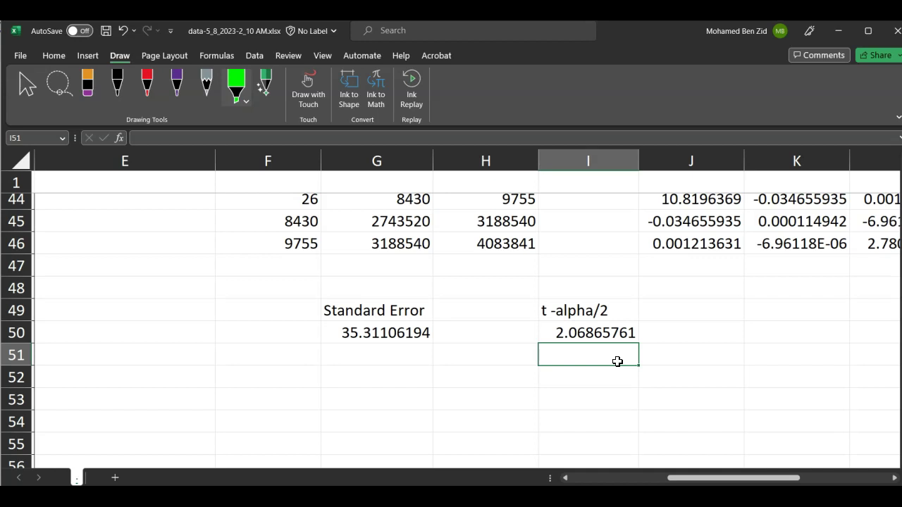
Step: Handwrite α = 1 − CI followed by an arrow in black ink above the "t -alpha/2" label
left_click(117, 84)
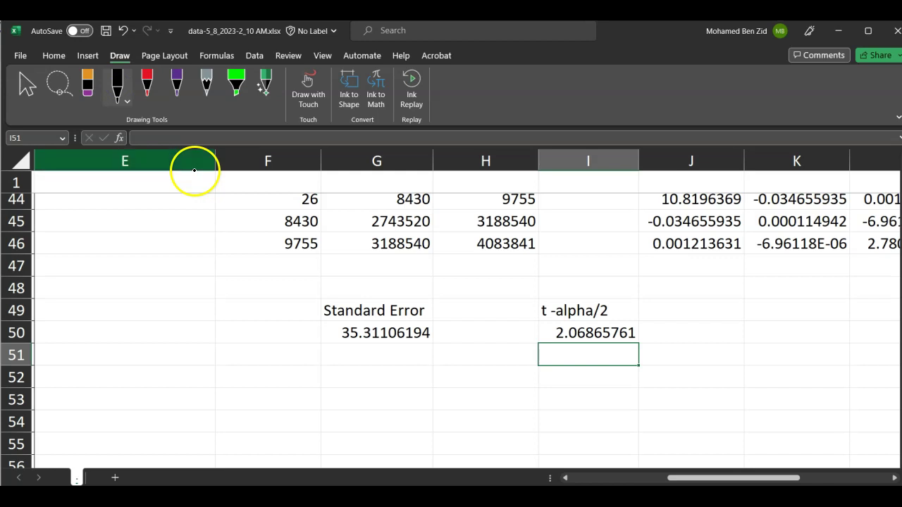
mouse_move(539, 285)
left_mouse_down()
mouse_move(551, 276)
mouse_move(587, 286)
left_mouse_up()
left_click(589, 272)
left_click_drag(600, 282, 652, 285)
left_click_drag(639, 271, 685, 282)
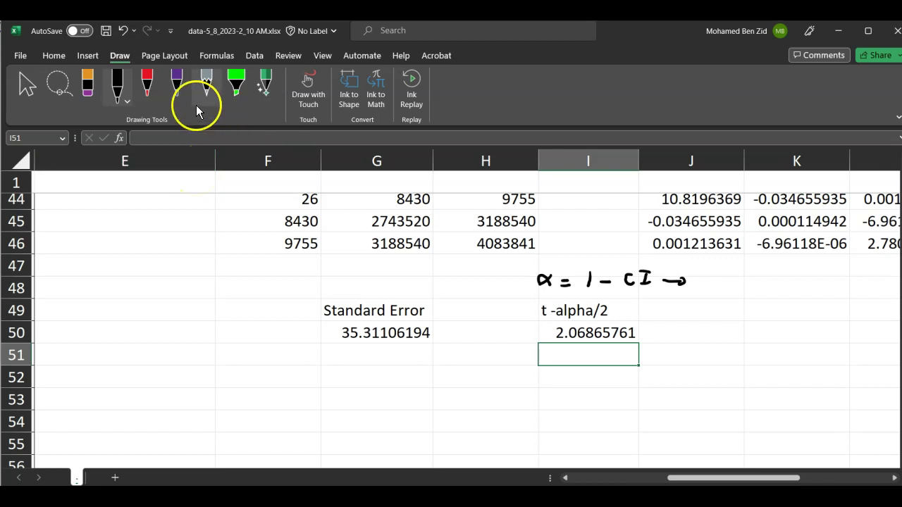
Step: Handwrite α = 1 − 0.95 = 0.05 in red ink after the arrow and double-underline the 0.05
left_click(150, 89)
mouse_move(703, 276)
left_mouse_down()
mouse_move(720, 273)
mouse_move(716, 287)
mouse_move(731, 280)
left_mouse_up()
left_click_drag(723, 285, 744, 290)
left_click_drag(752, 284, 803, 288)
left_click(779, 281)
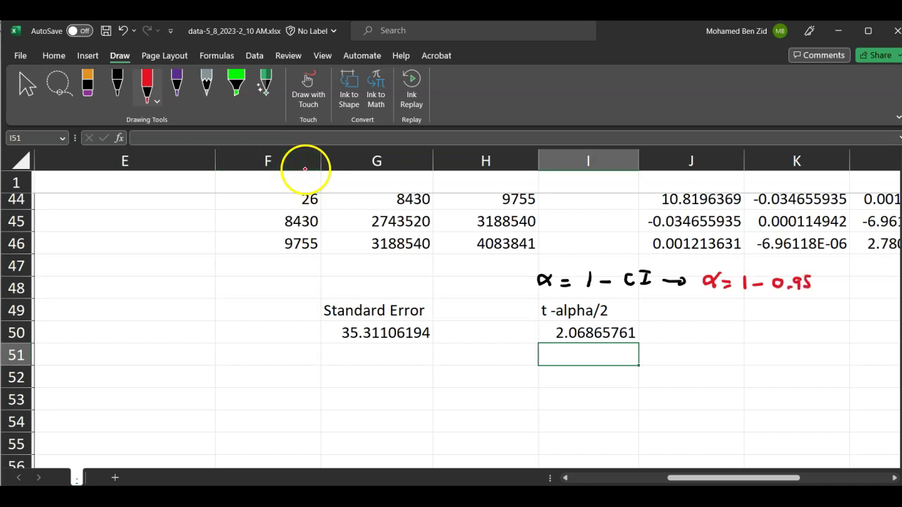
left_click_drag(726, 305, 736, 304)
mouse_move(726, 312)
left_mouse_down()
mouse_move(771, 305)
mouse_move(781, 316)
mouse_move(774, 322)
left_mouse_up()
left_click(762, 314)
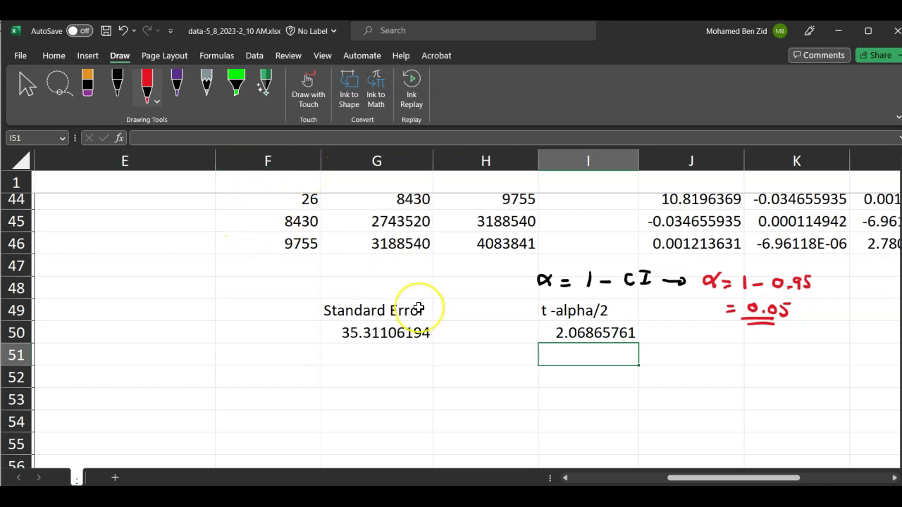
Step: Enter the label "Half interval" in L49, and in red ink box both printed t√ terms and circle their minus and plus signs
scroll(423, 308, "right", 3)
scroll(418, 307, "down", 3)
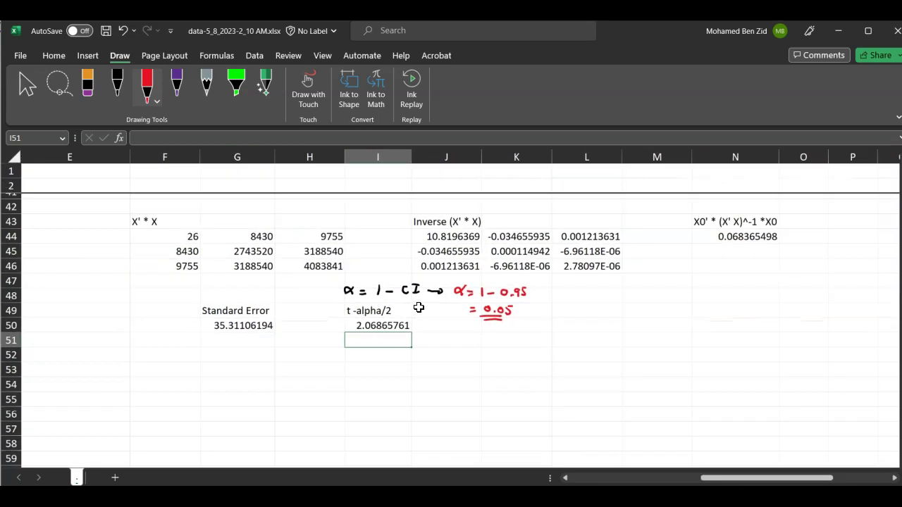
scroll(575, 336, "right", 1)
scroll(575, 337, "up", 1)
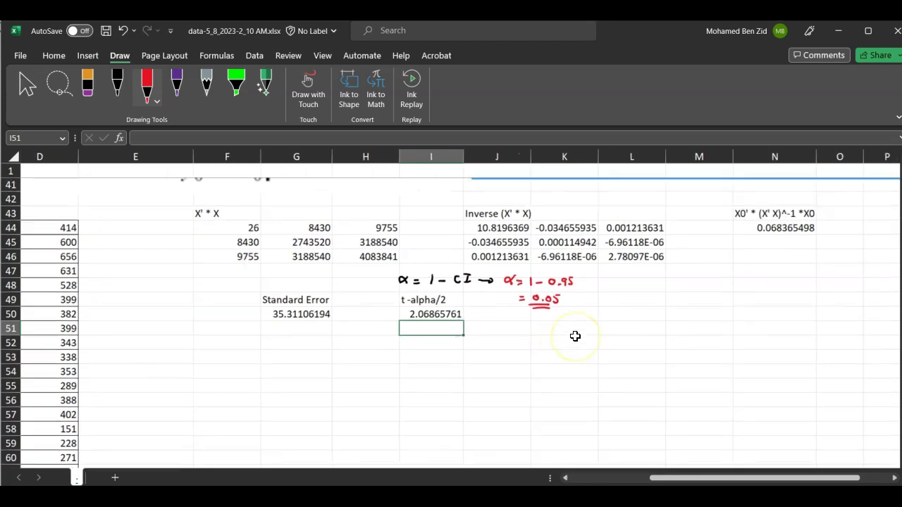
left_click(607, 303)
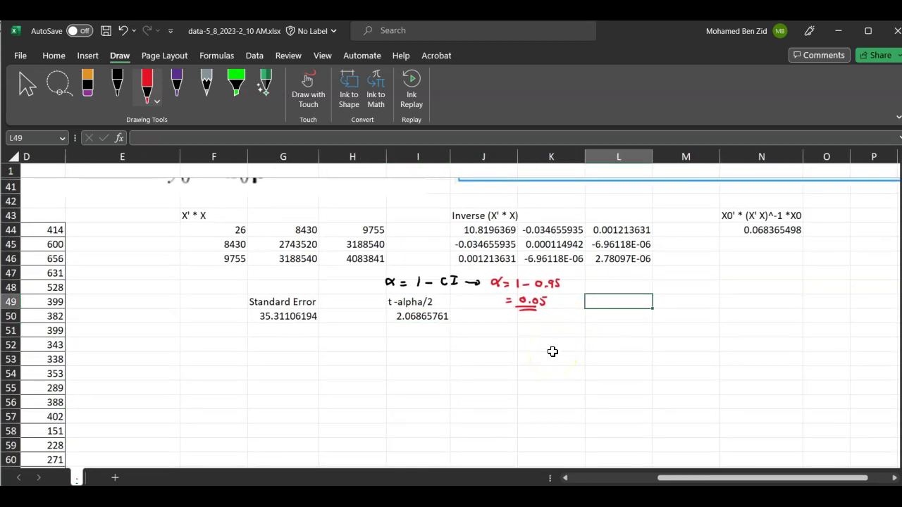
type("Half interval")
scroll(302, 161, "up", 4)
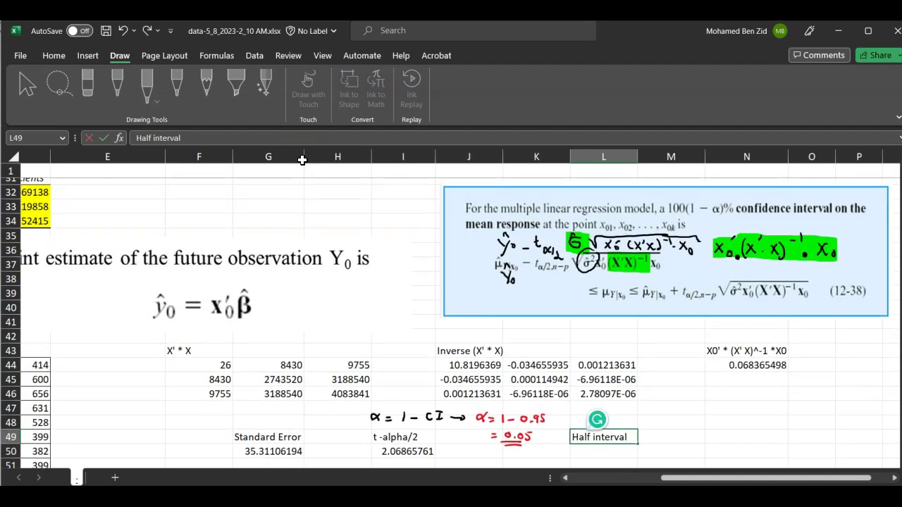
key("Return")
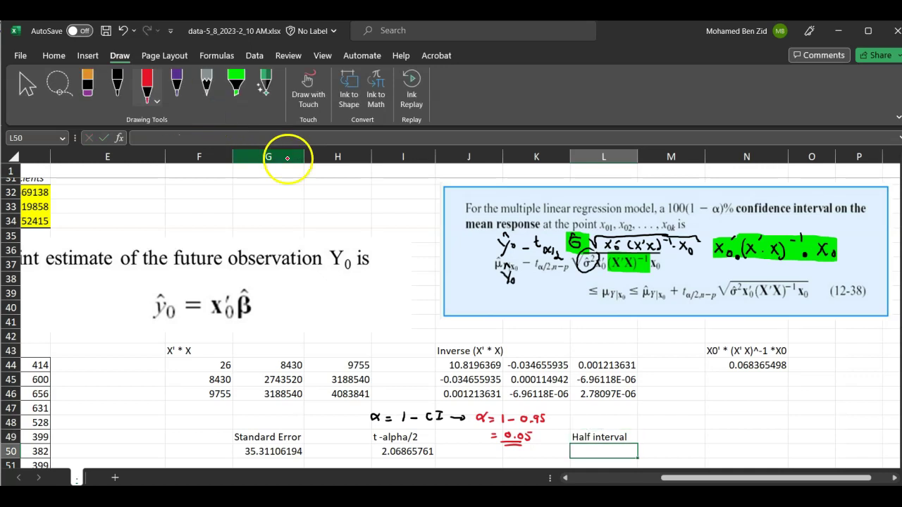
left_click_drag(679, 275, 818, 305)
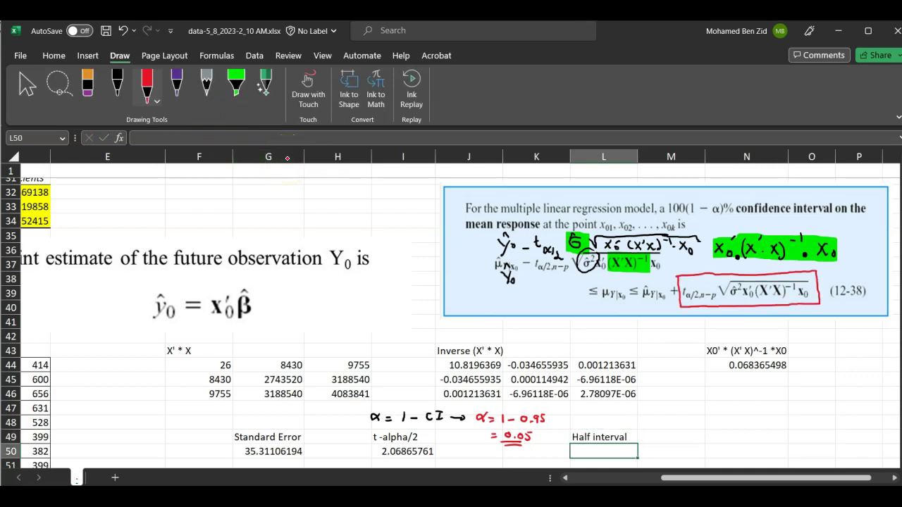
left_click_drag(537, 279, 574, 280)
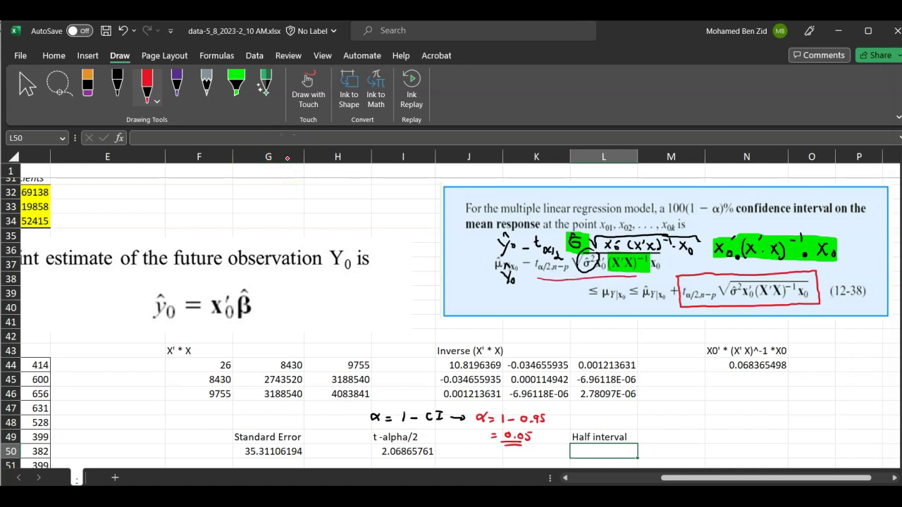
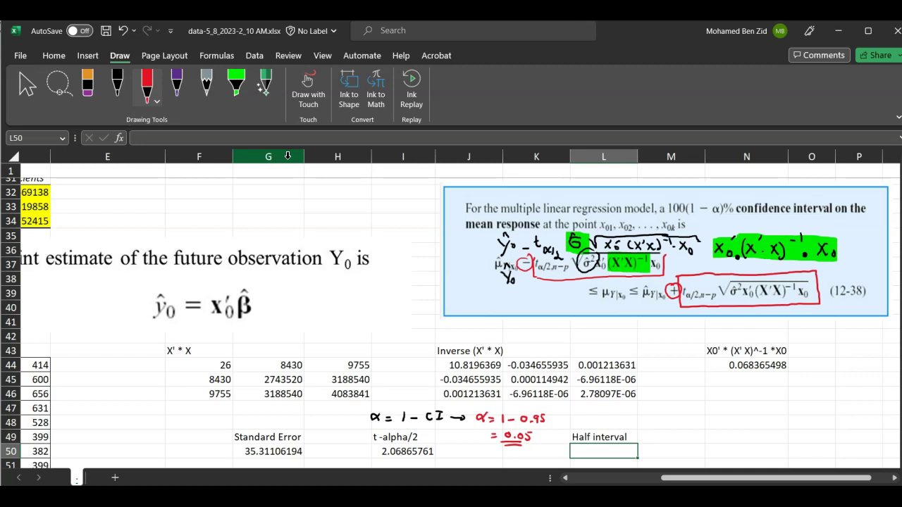
Step: Calculate the half interval in L50 as t-alpha/2 times standard error times the square root of N44, using =I50*G50*SQRT(N44)
left_click(588, 455)
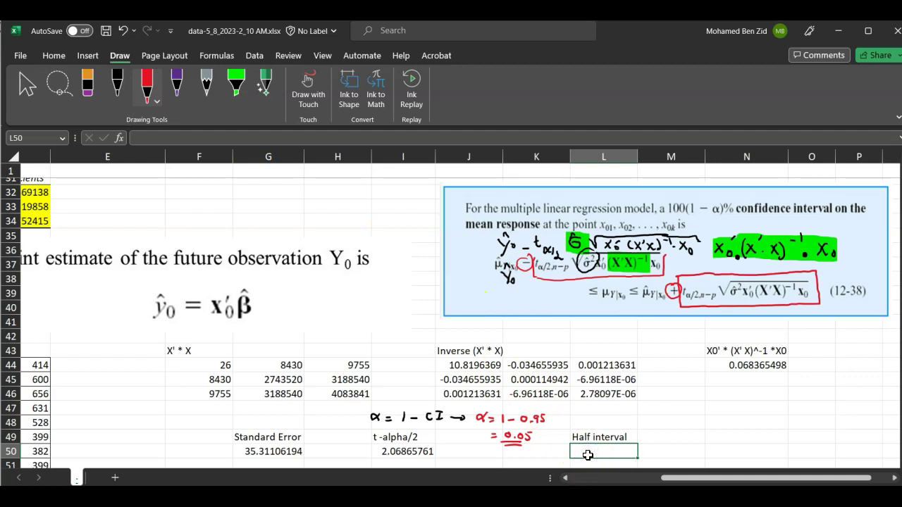
type("=")
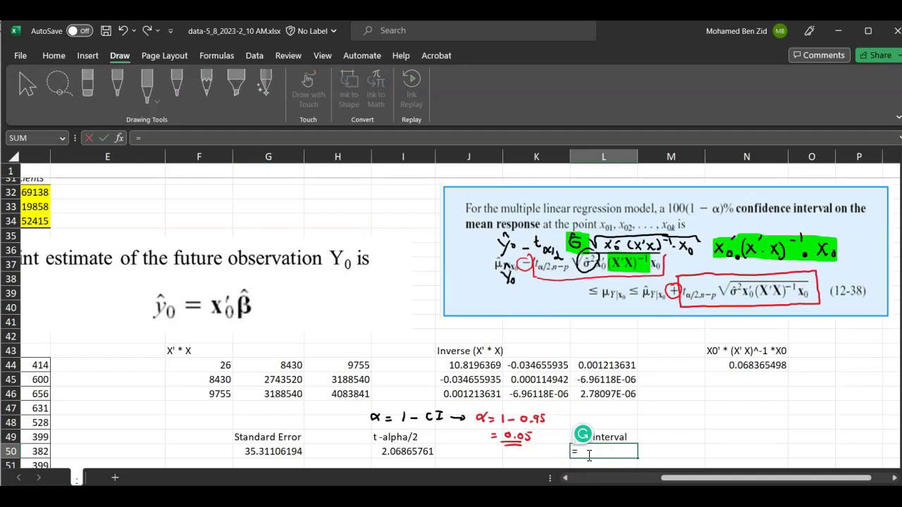
left_click(420, 453)
type("*")
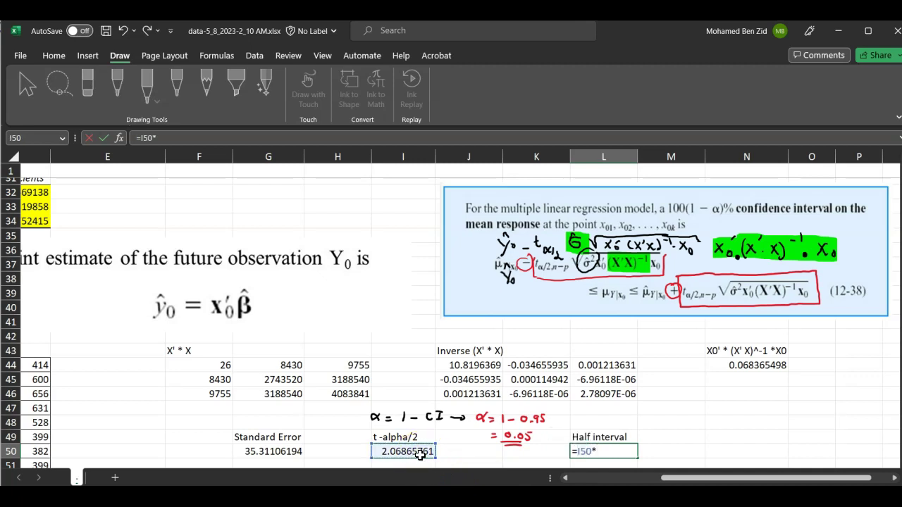
left_click(260, 453)
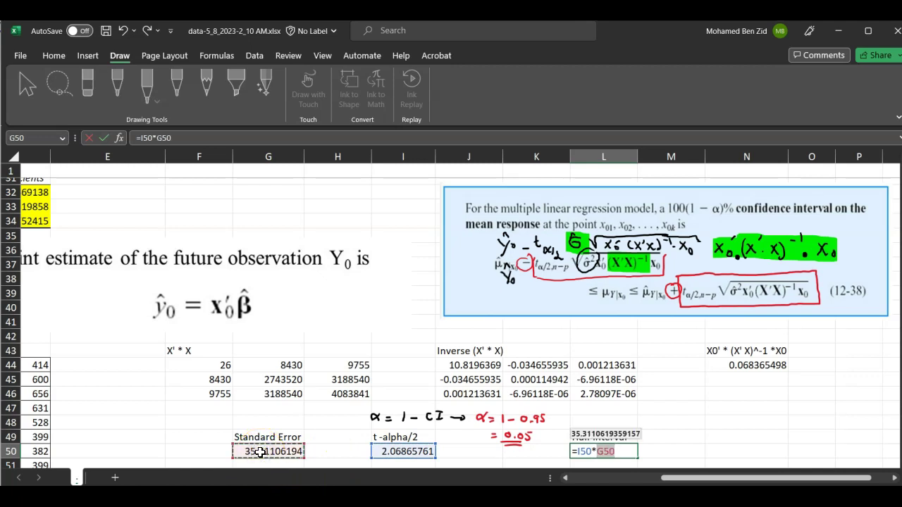
type("*")
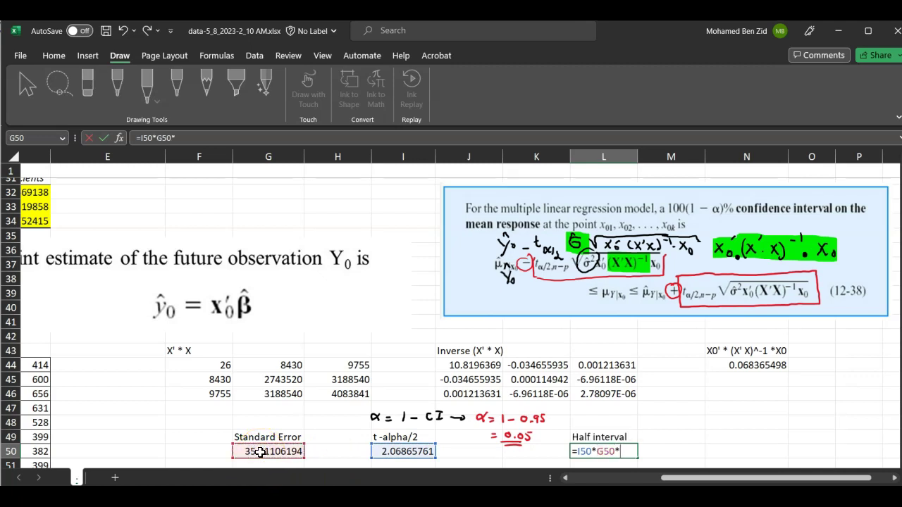
type("sqrt")
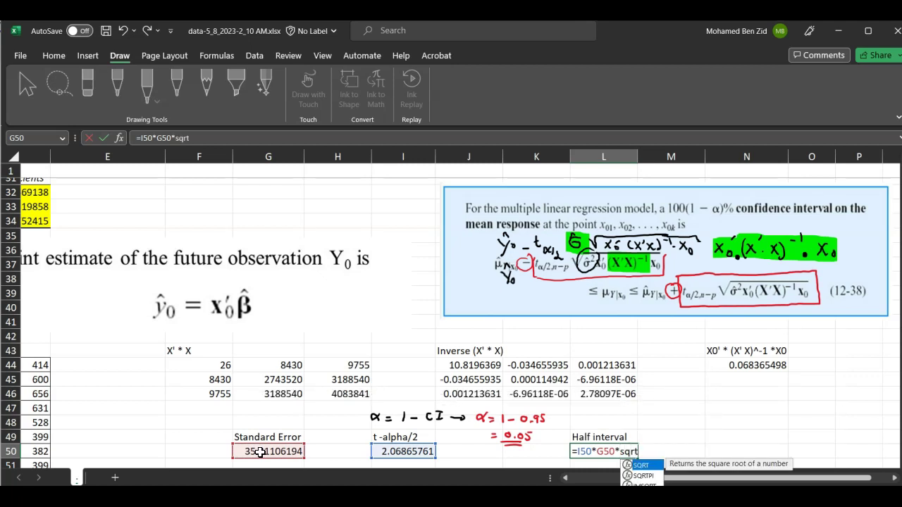
type("(")
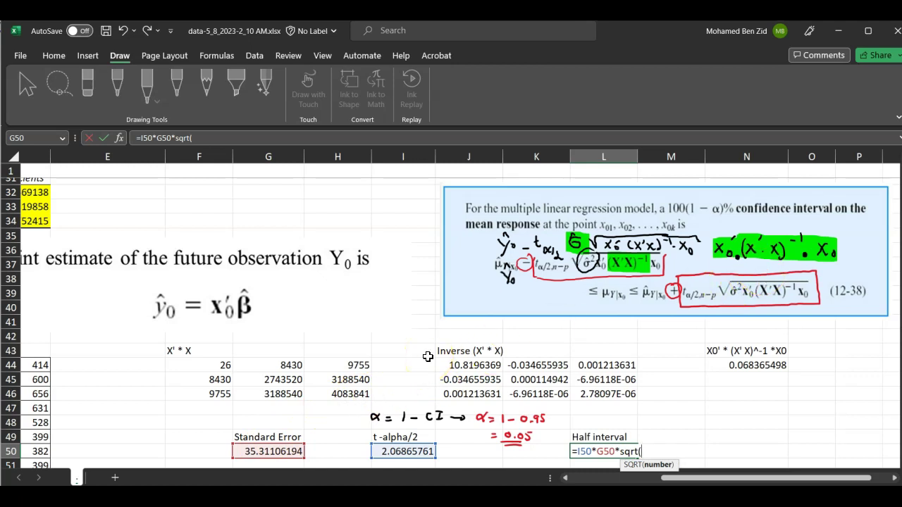
left_click(761, 365)
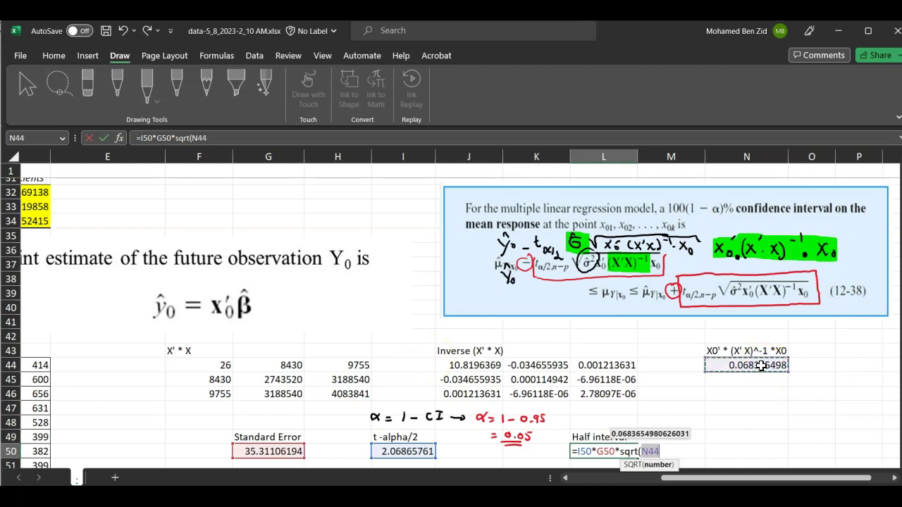
type(")")
key("ctrl+Return")
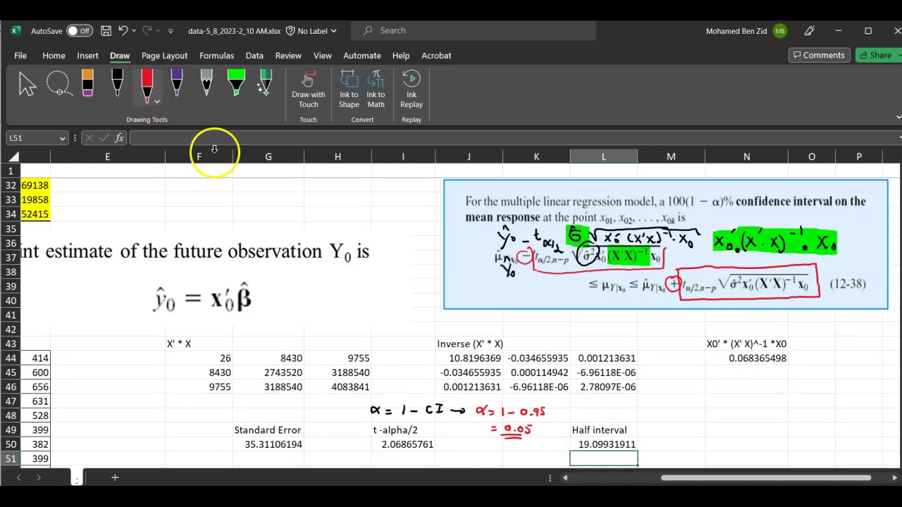
Step: In red ink, circle the N44 value and the green-highlighted handwritten x0'(X'X)^-1 x0 expression beside the confidence interval formula
left_click_drag(724, 357, 755, 350)
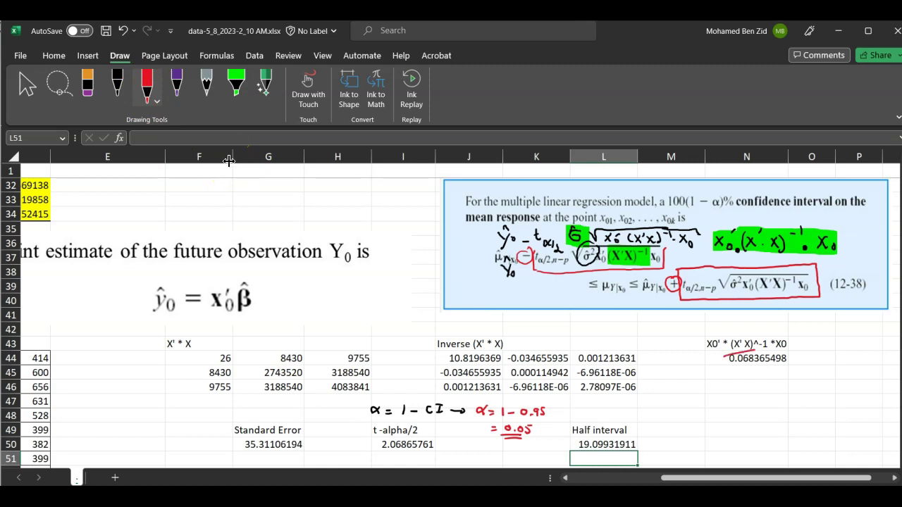
mouse_move(696, 231)
left_mouse_down()
mouse_move(809, 219)
mouse_move(709, 226)
left_mouse_up()
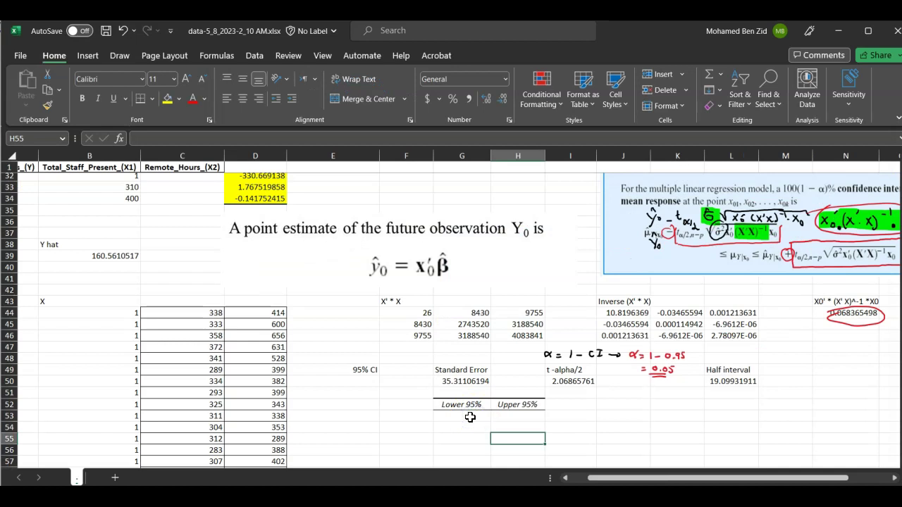
Step: Compute the Lower 95% limit in G53 by subtracting the half interval from Y hat, using =B39-L50
left_click(470, 417)
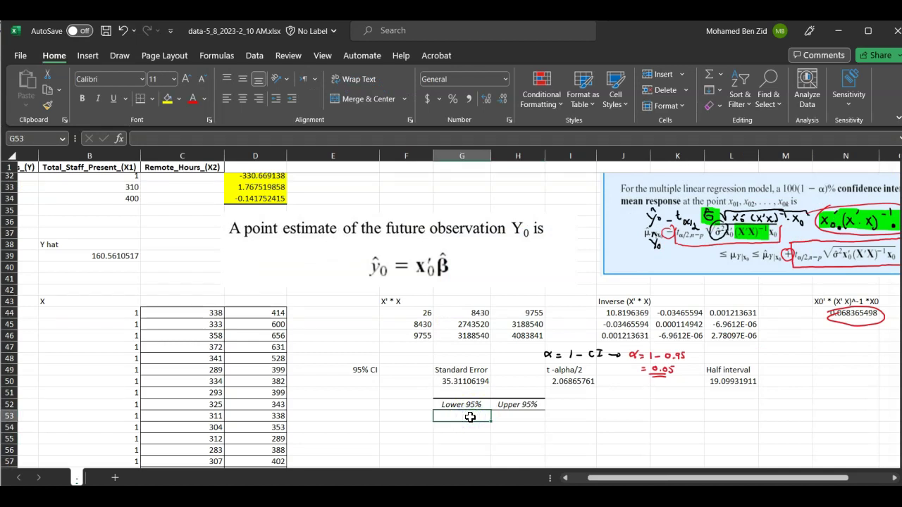
type("=")
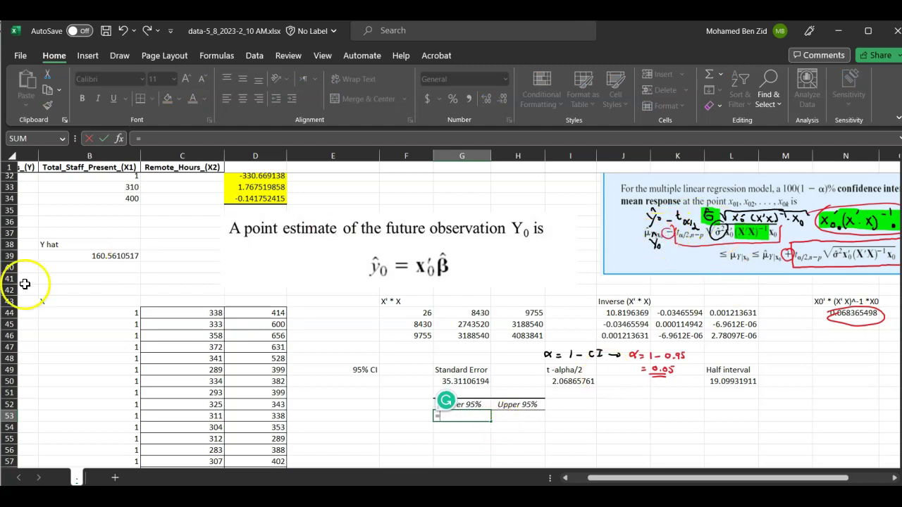
left_click(107, 256)
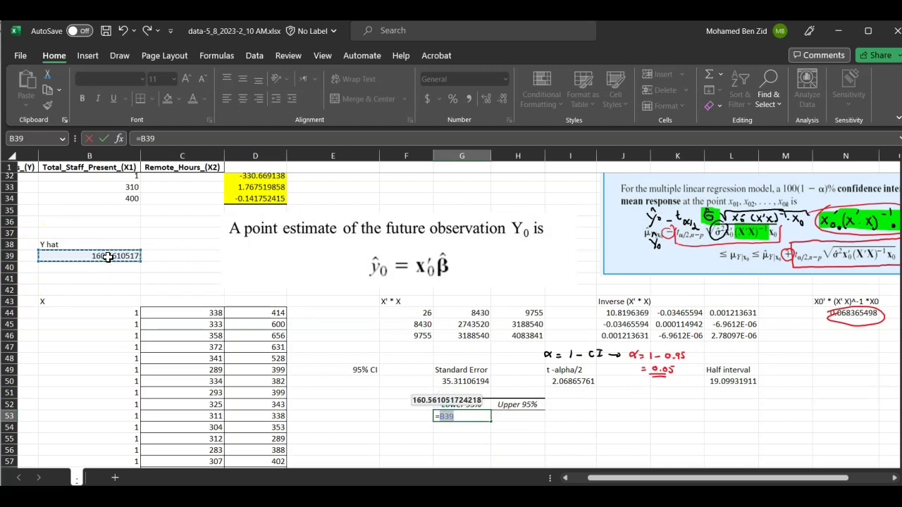
type("-")
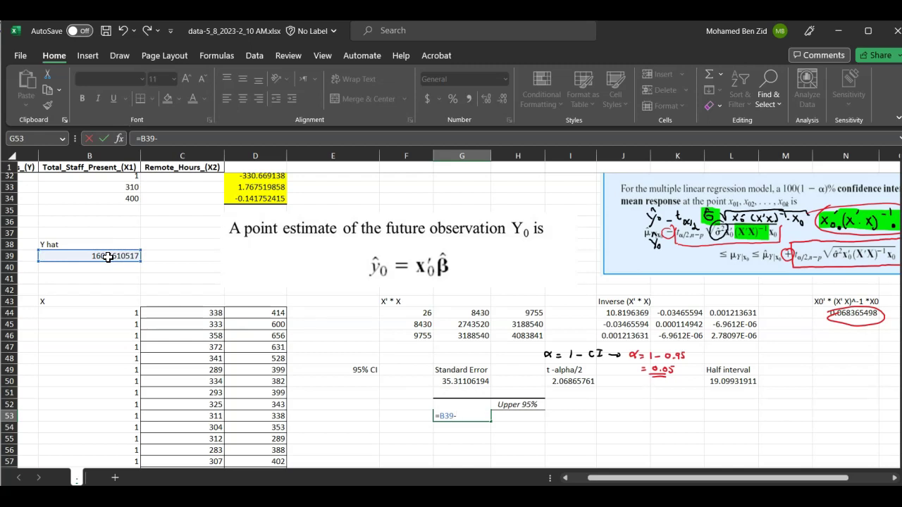
left_click(741, 381)
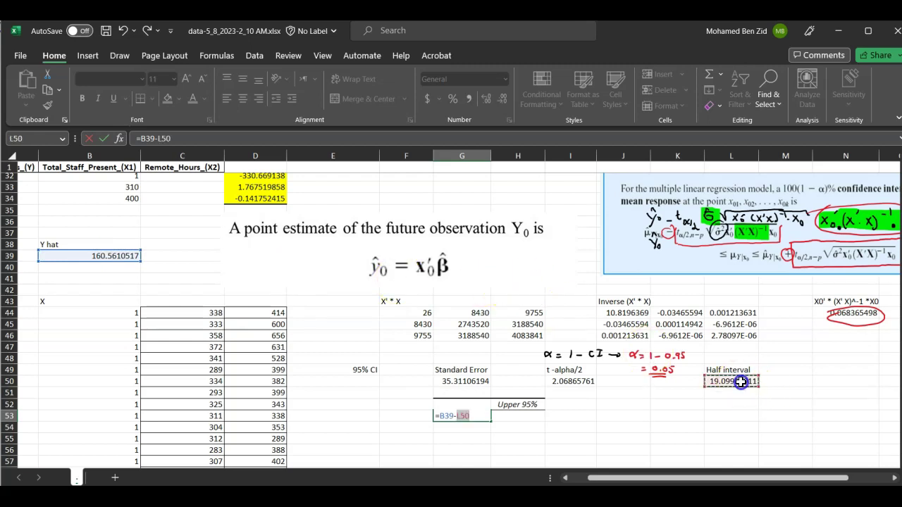
key("Return")
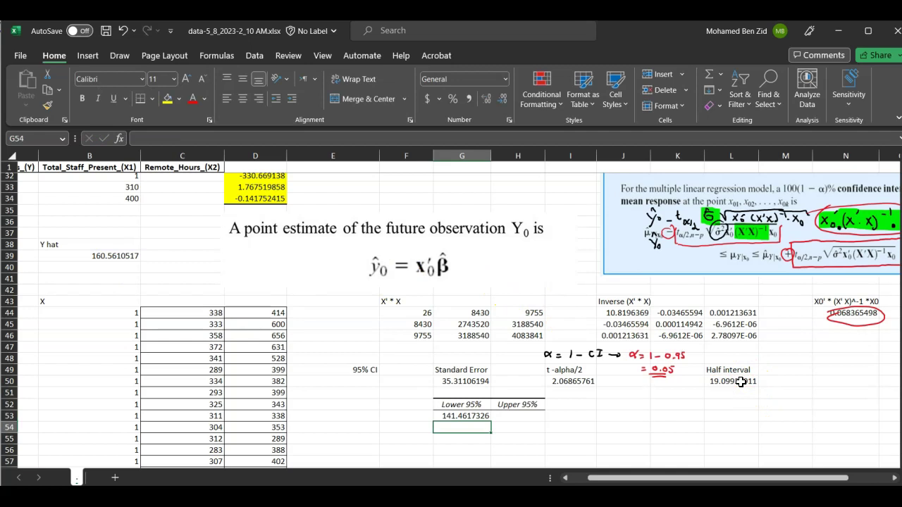
Step: Compute the Upper 95% limit in H53 by adding the half interval to Y hat, using =B39+L50
left_click(520, 417)
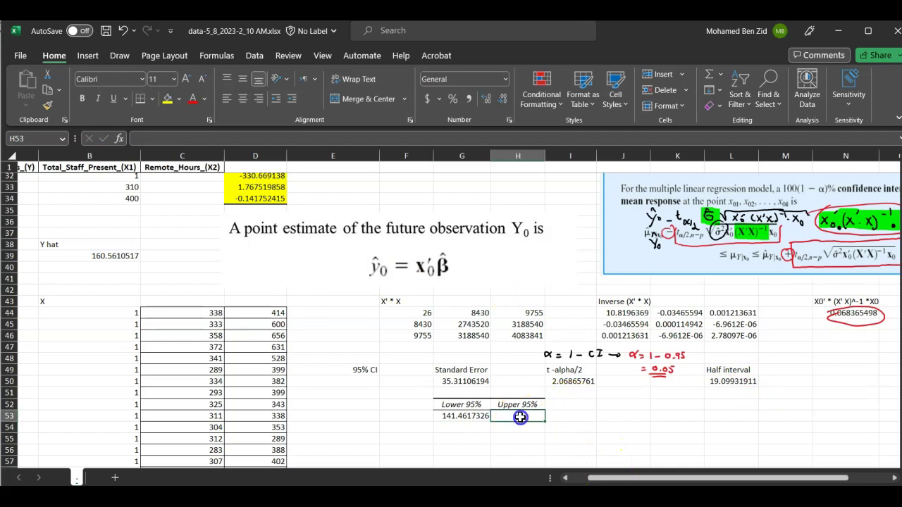
type("=")
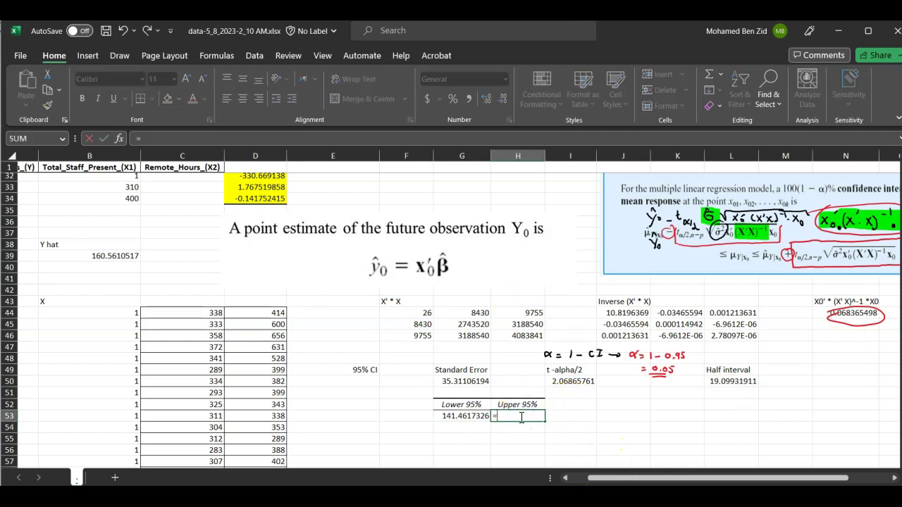
left_click(105, 255)
type("+")
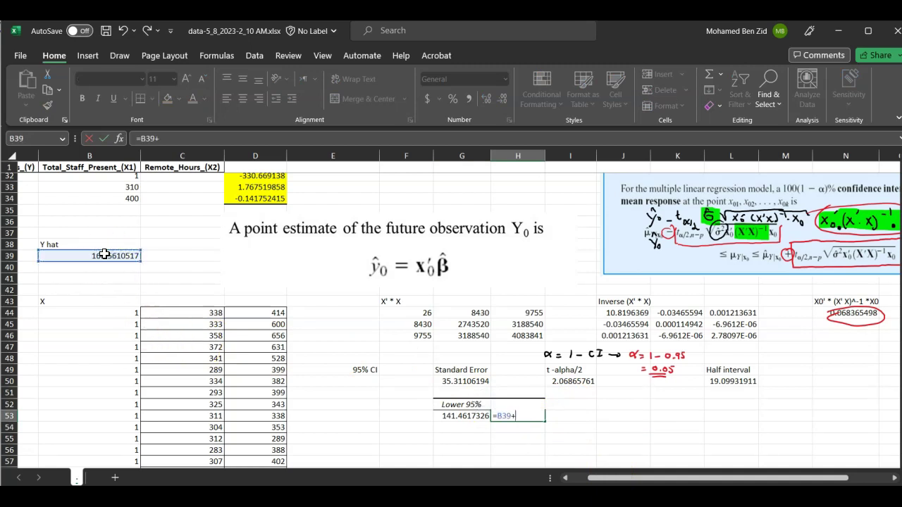
left_click(734, 381)
key("Return")
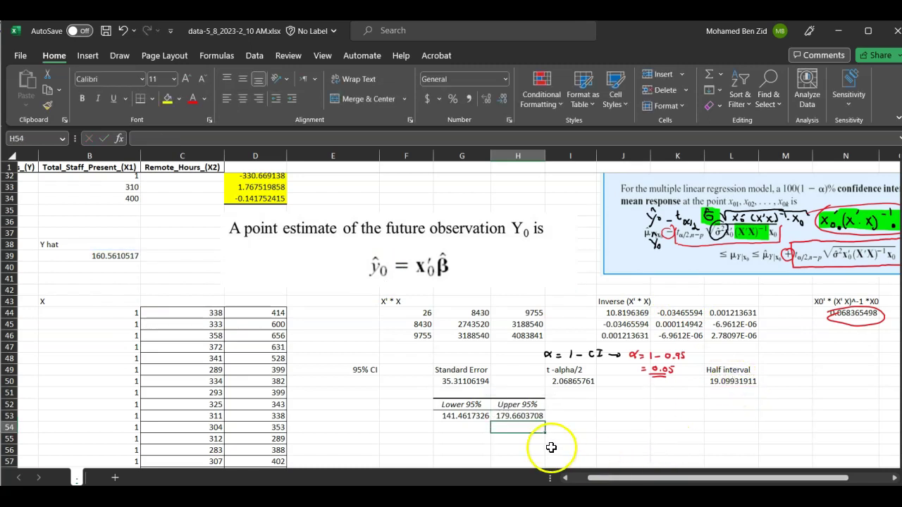
Step: Copy the lower limit from G53 into the first answer box of part e in the homework, cut to 141.46
scroll(543, 367, "right", 4)
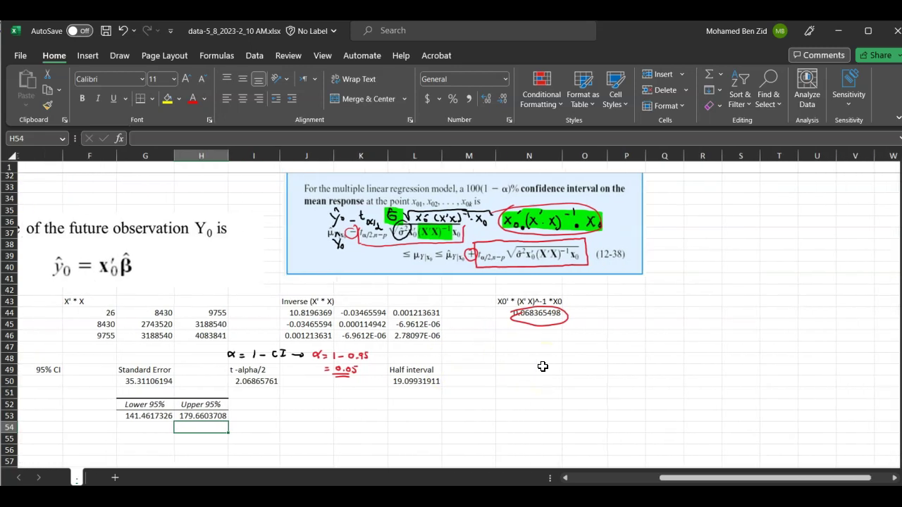
key("alt+Tab")
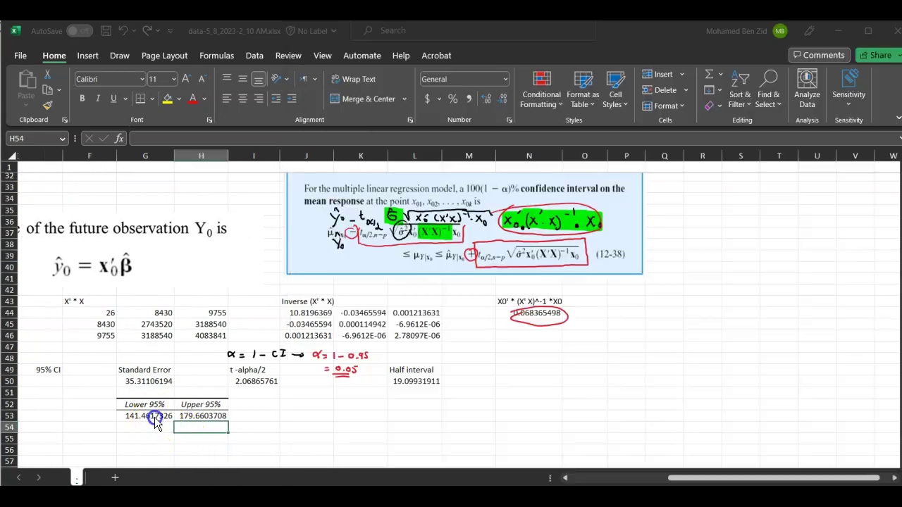
key("alt+Tab")
left_click(154, 416)
key("ctrl+c")
key("alt+Tab")
key("ctrl+v")
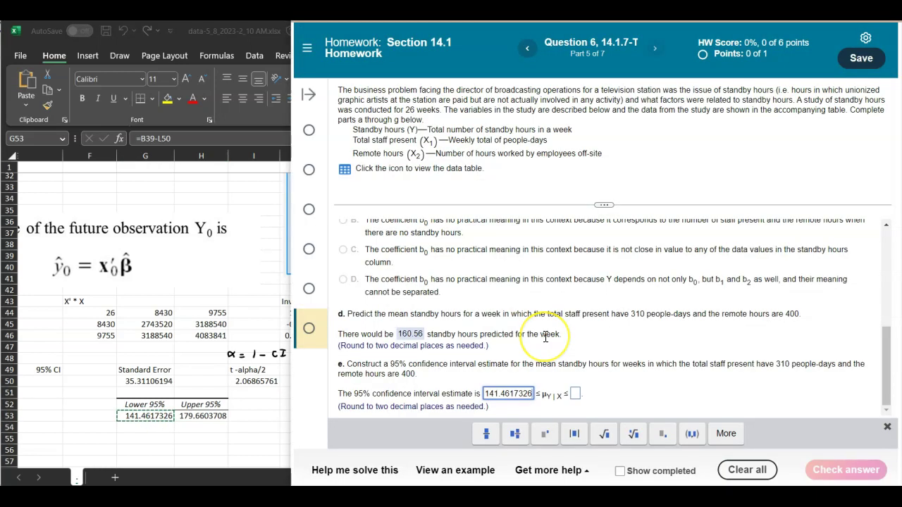
key("BackSpace")
key("BackSpace")
key("BackSpace")
key("BackSpace")
key("BackSpace")
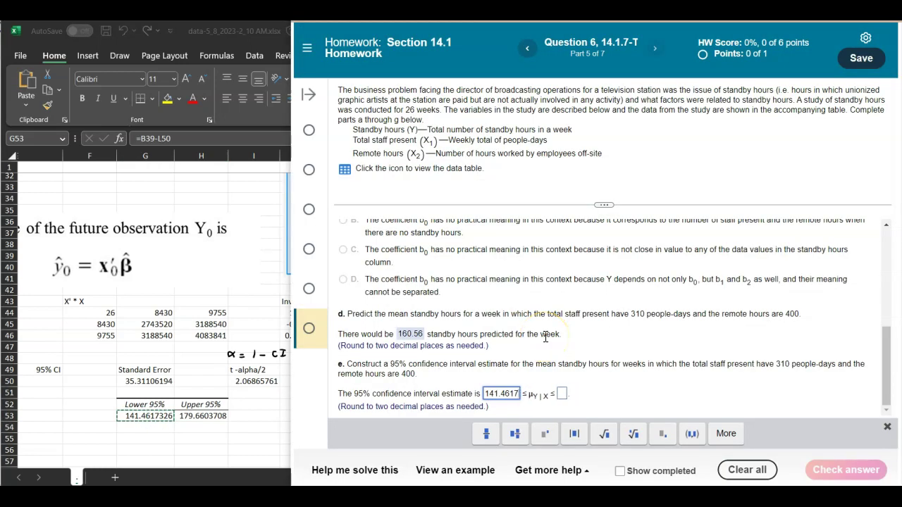
Step: Copy the upper limit from H53 into part e's second answer box, cut to 179.66, and check the answer
left_click(200, 416)
key("ctrl+c")
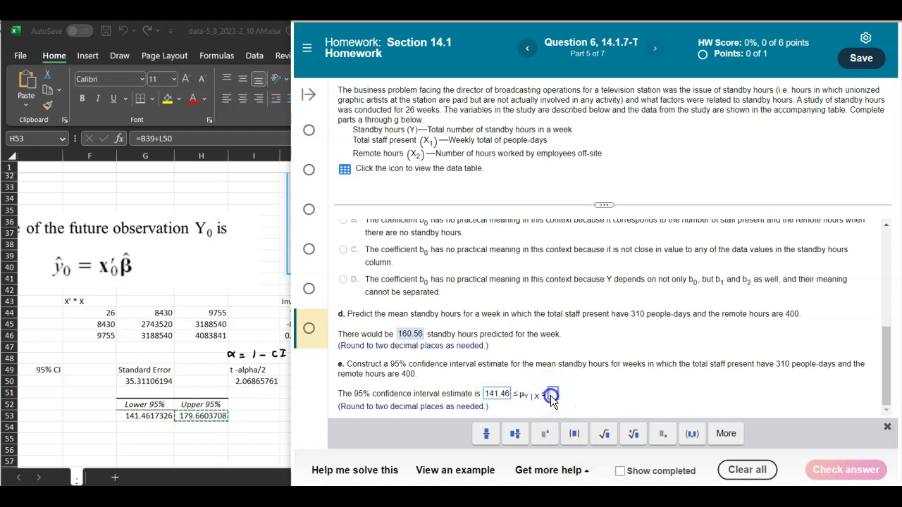
key("ctrl+v")
key("BackSpace")
key("BackSpace")
key("BackSpace")
key("BackSpace")
key("BackSpace")
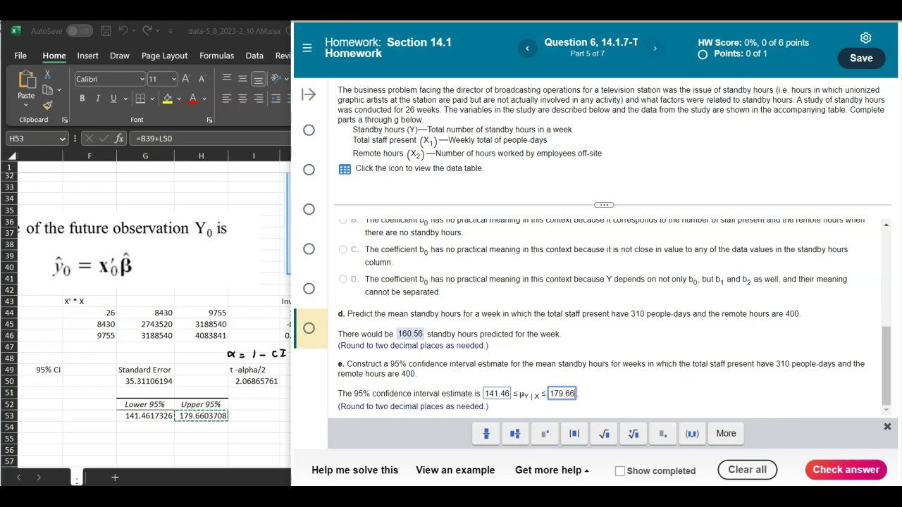
left_click(845, 469)
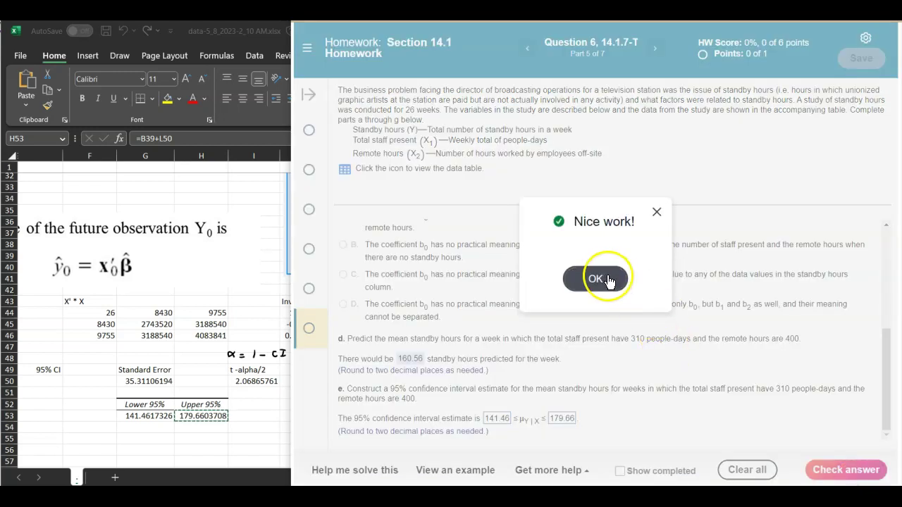
left_click(608, 281)
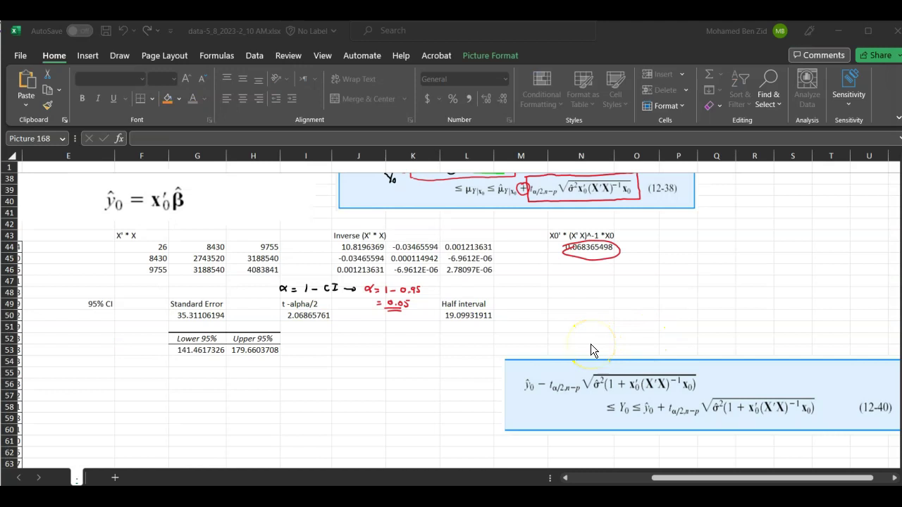
Step: Highlight in green the "1" under both square roots of the prediction interval formula (12-40) in the worksheet
scroll(592, 350, "down", 1)
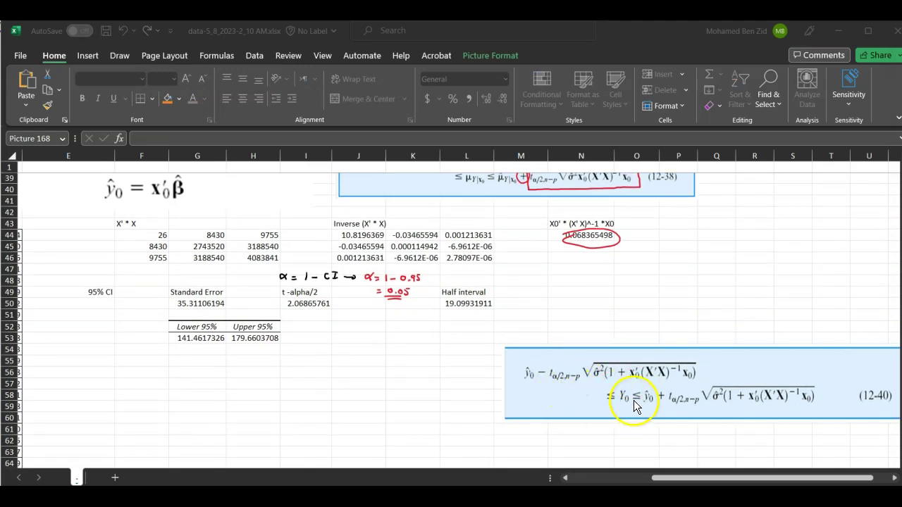
scroll(634, 396, "up", 1)
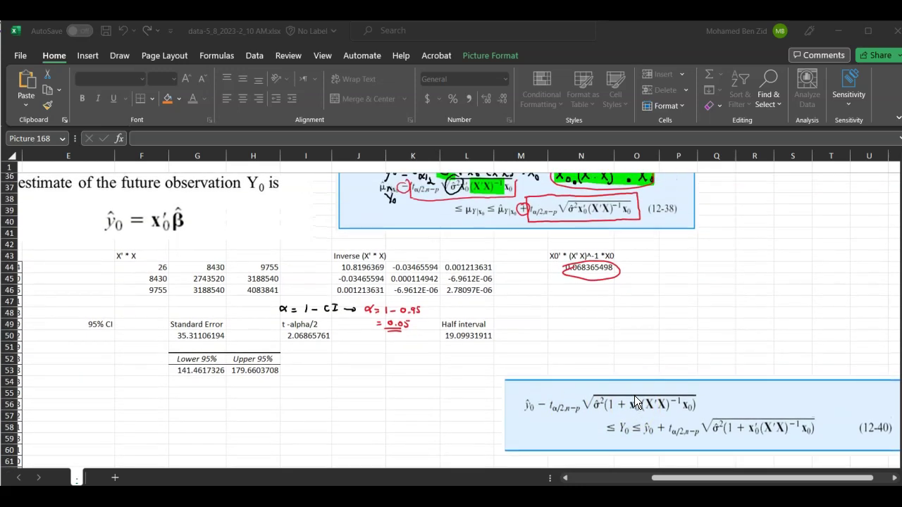
left_click(124, 57)
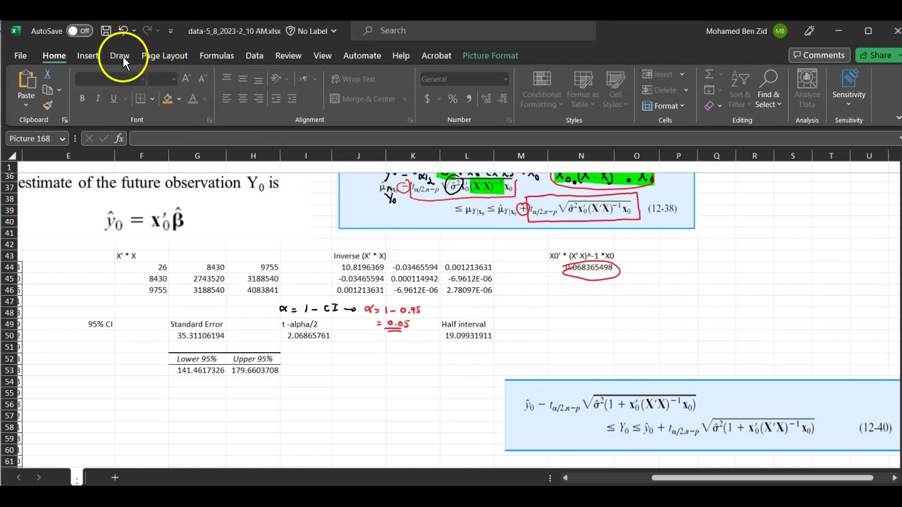
left_click(121, 57)
left_click(238, 84)
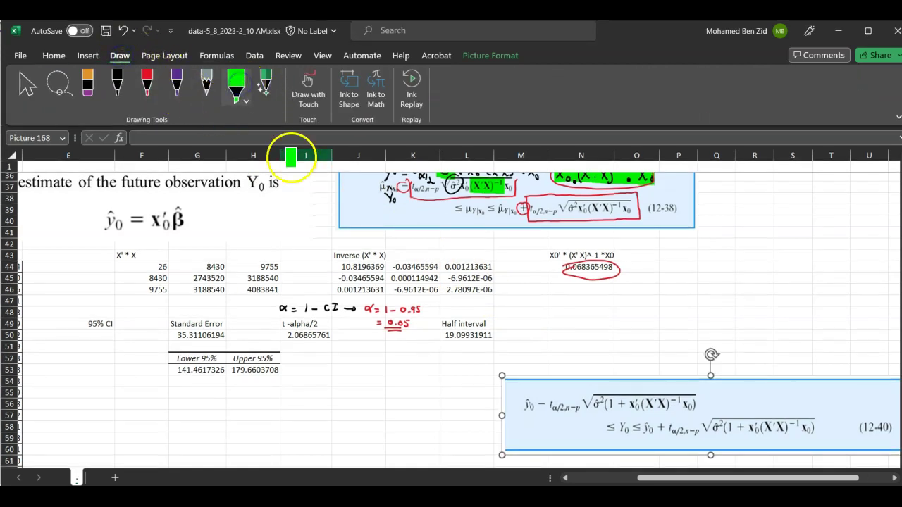
left_click_drag(605, 403, 618, 403)
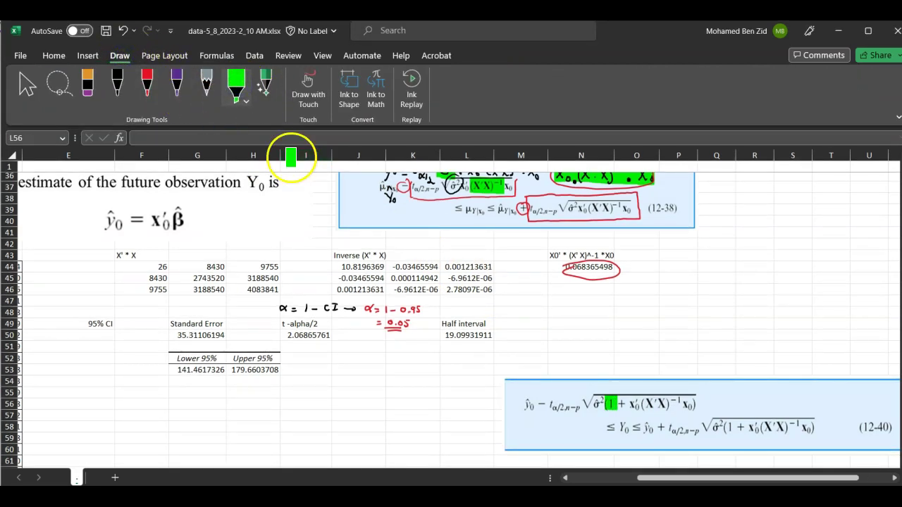
left_click_drag(724, 427, 735, 427)
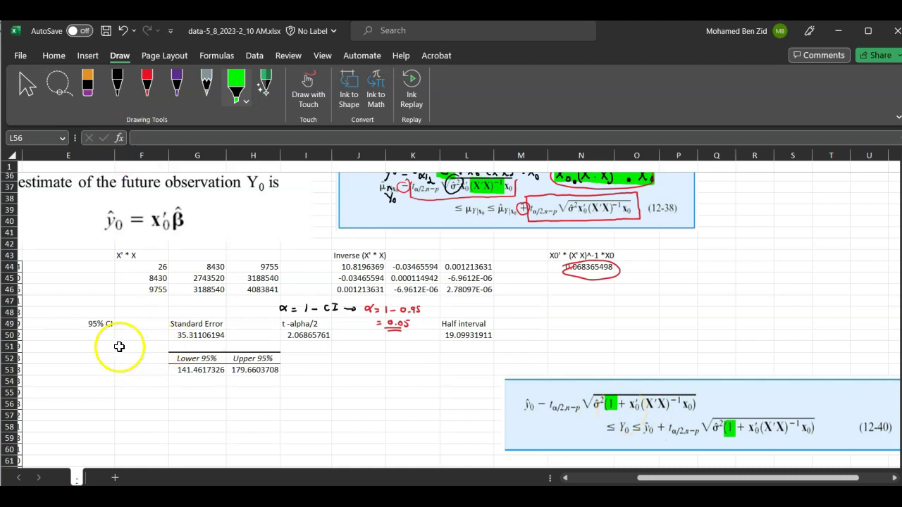
Step: Copy the 95% CI block E49:L53 and paste it as values only starting at E56
left_click(100, 333)
left_click_drag(92, 323, 480, 368)
key("ctrl+c")
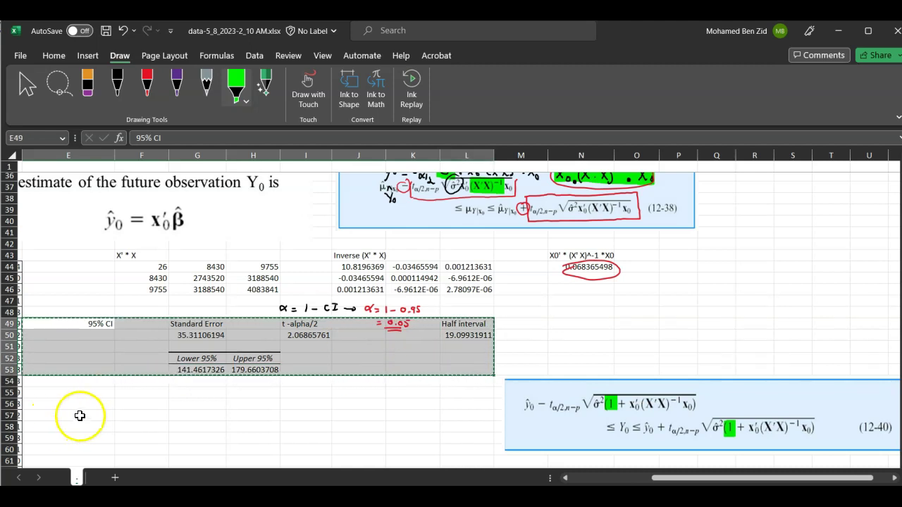
left_click(70, 405)
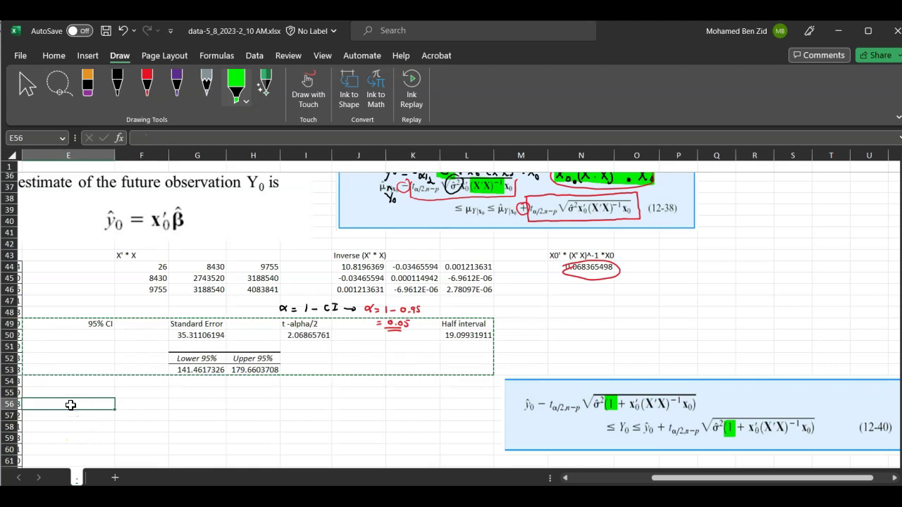
right_click(70, 405)
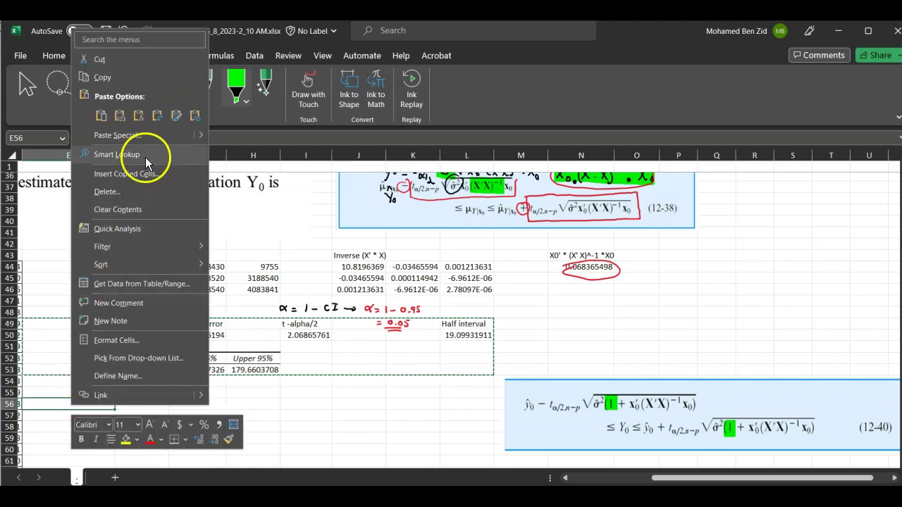
left_click(124, 118)
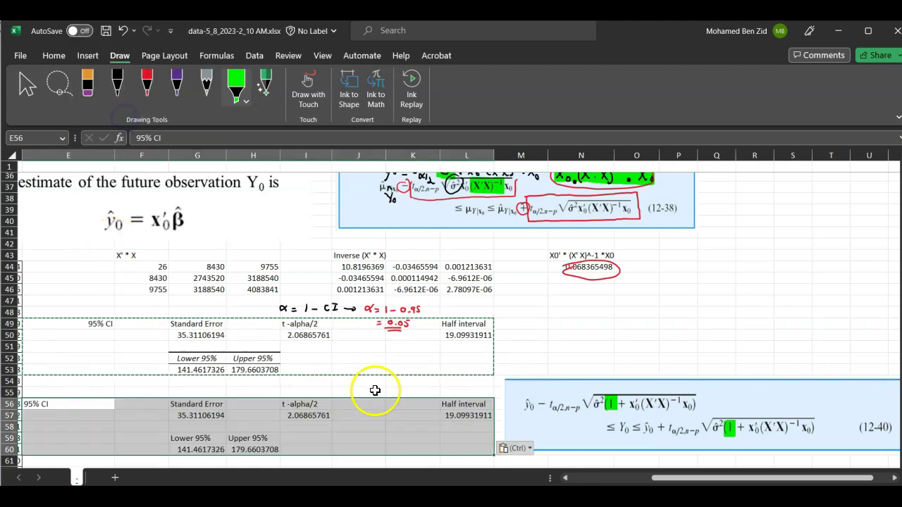
left_click(361, 424)
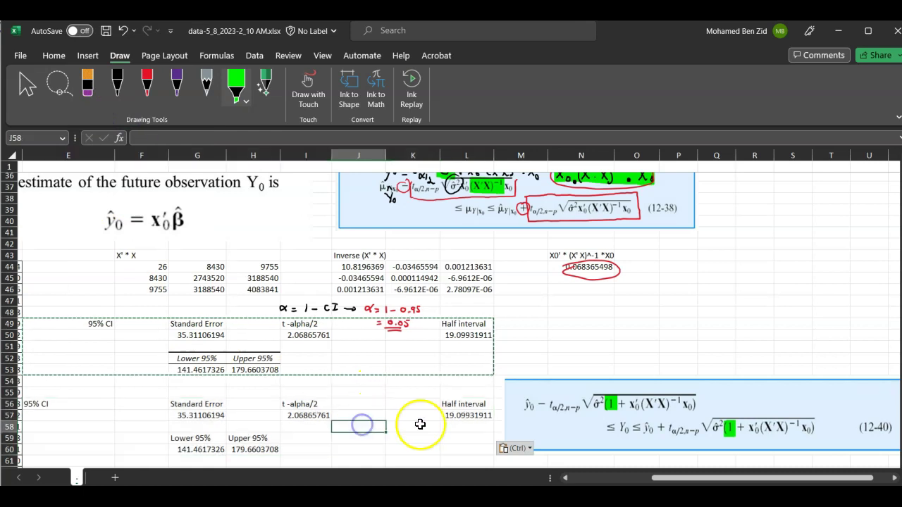
Step: Clear the pasted half interval value in L57 and the pasted lower and upper limits in G60:H60
left_click(454, 417)
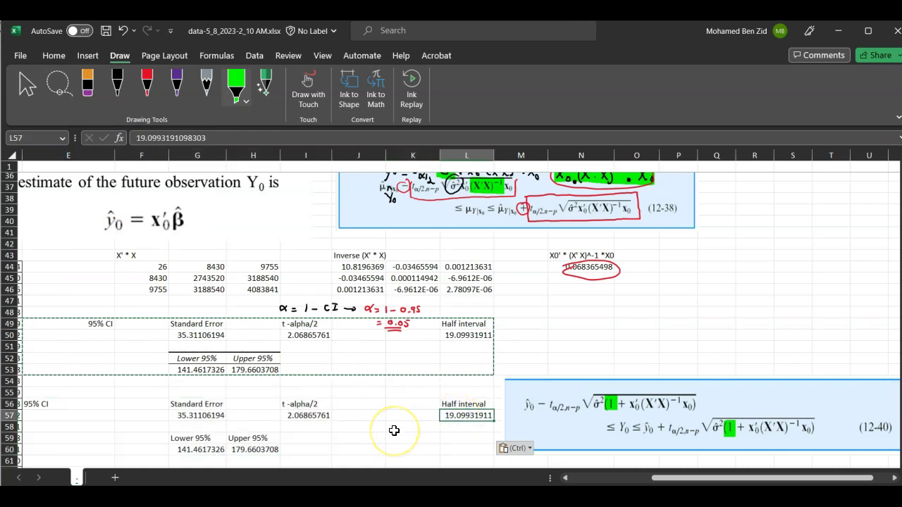
key("Delete")
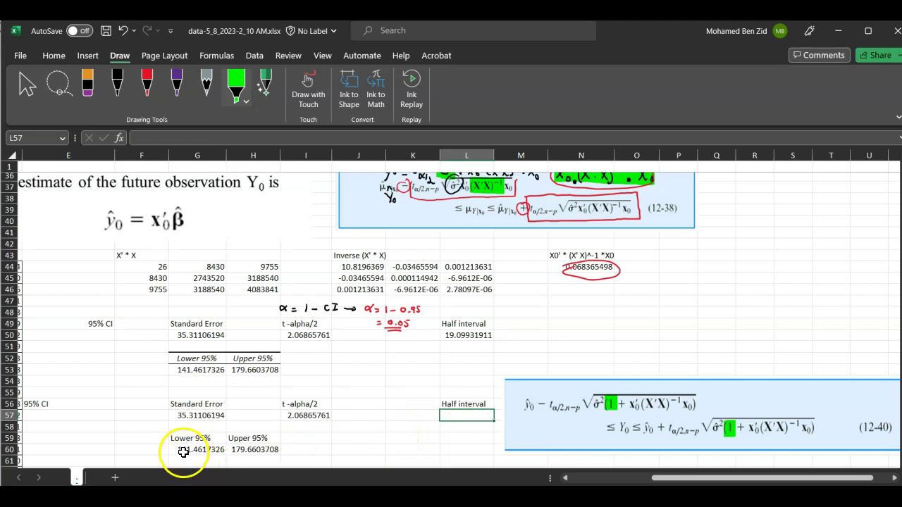
left_click(214, 452)
left_click_drag(213, 452, 251, 453)
key("Delete")
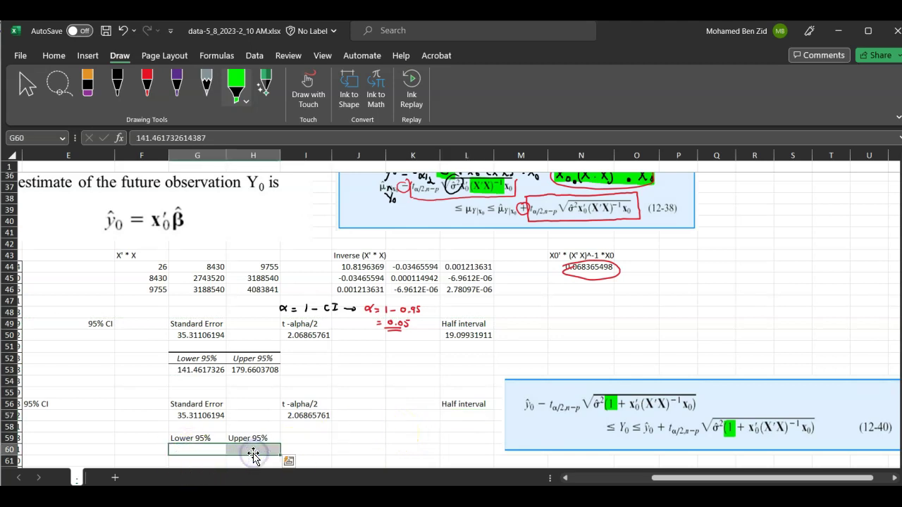
left_click(354, 449)
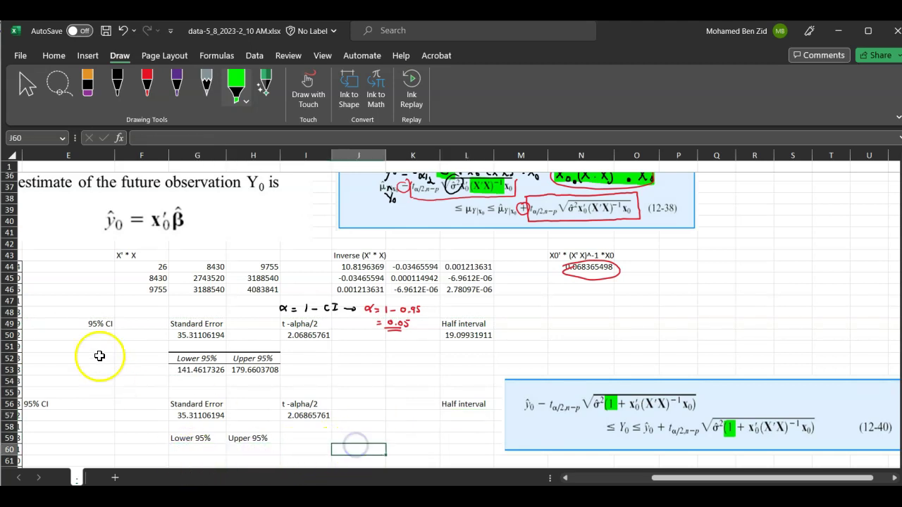
Step: Relabel E56 as 95% PI, and shade the CI block E48:L53 light blue and the PI block E55:L60 yellow
left_click(53, 405)
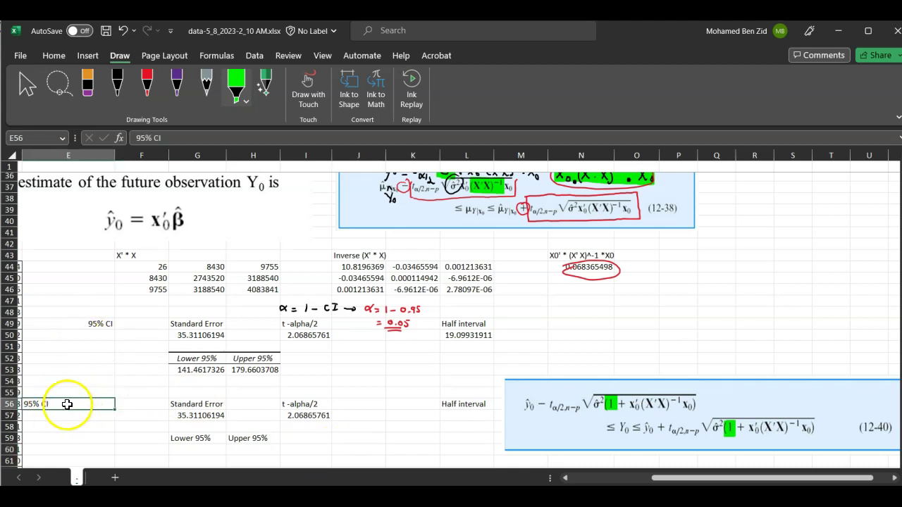
double_click(63, 405)
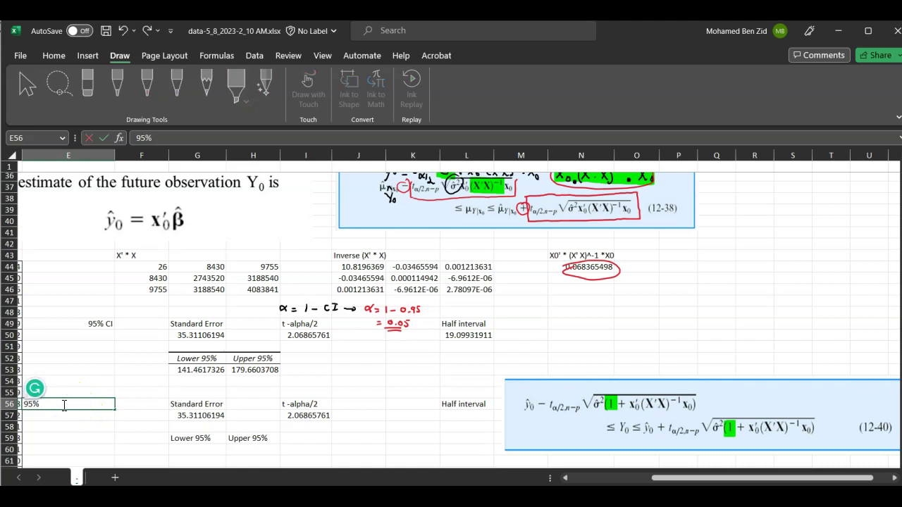
left_click(465, 417)
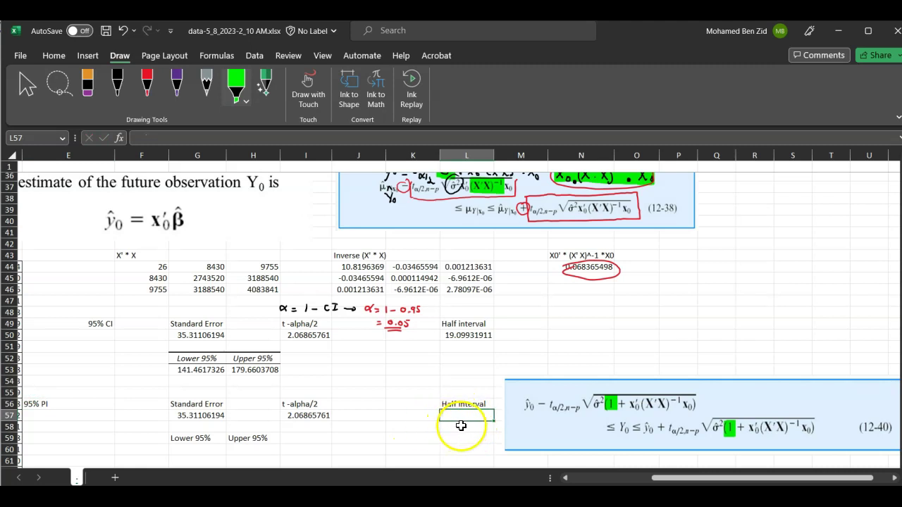
left_click_drag(36, 393, 451, 449)
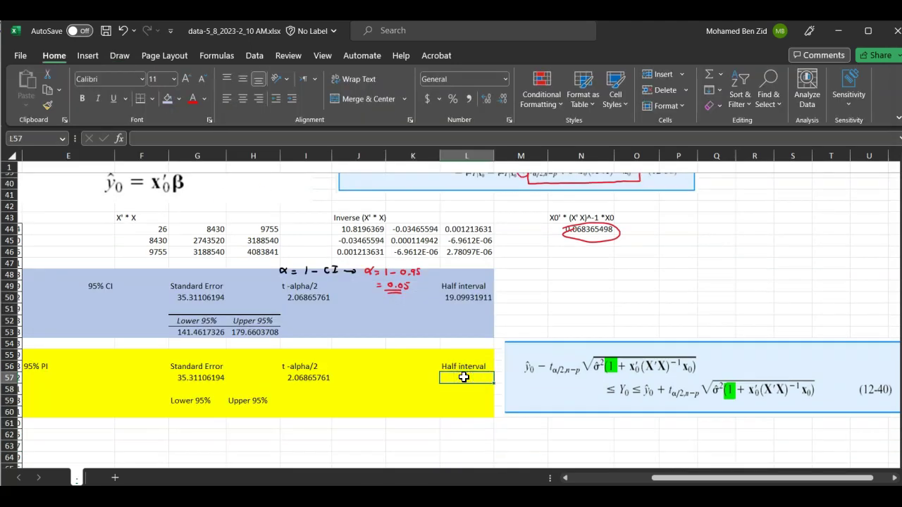
Step: Compute the prediction interval's half interval in L57 with =I57*G57*SQRT(1+N44), accepting the correction for the missing closing parenthesis
type("=")
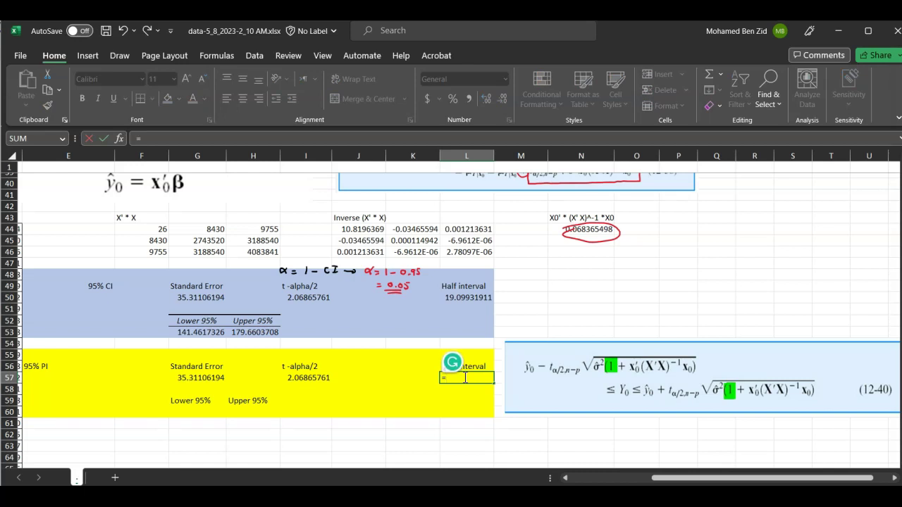
left_click(319, 378)
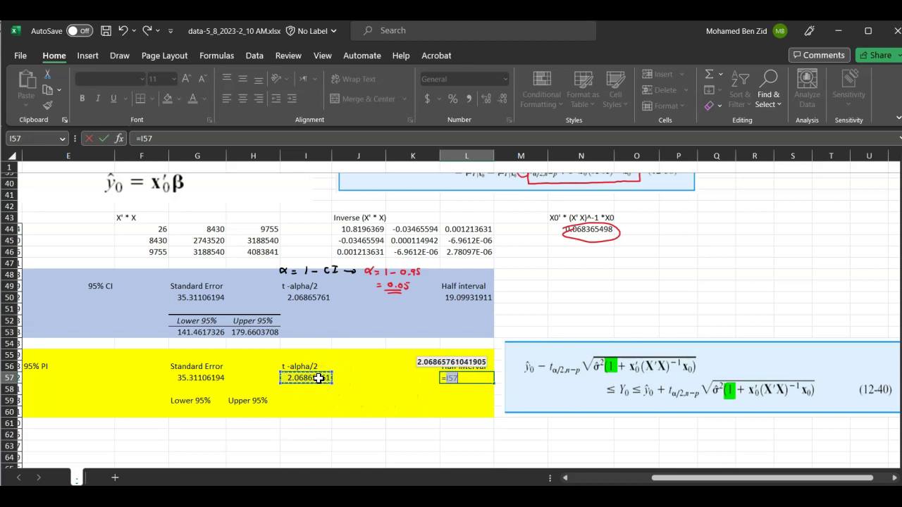
type("*")
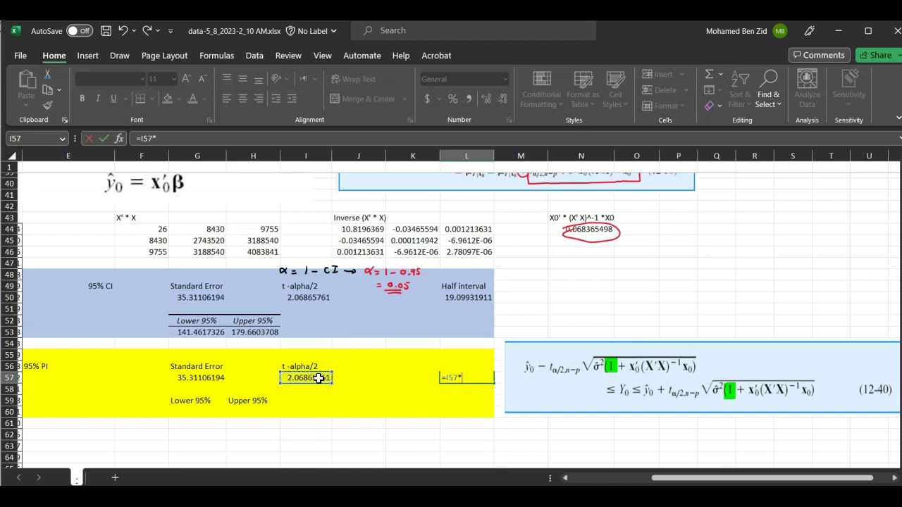
left_click(206, 377)
type("*")
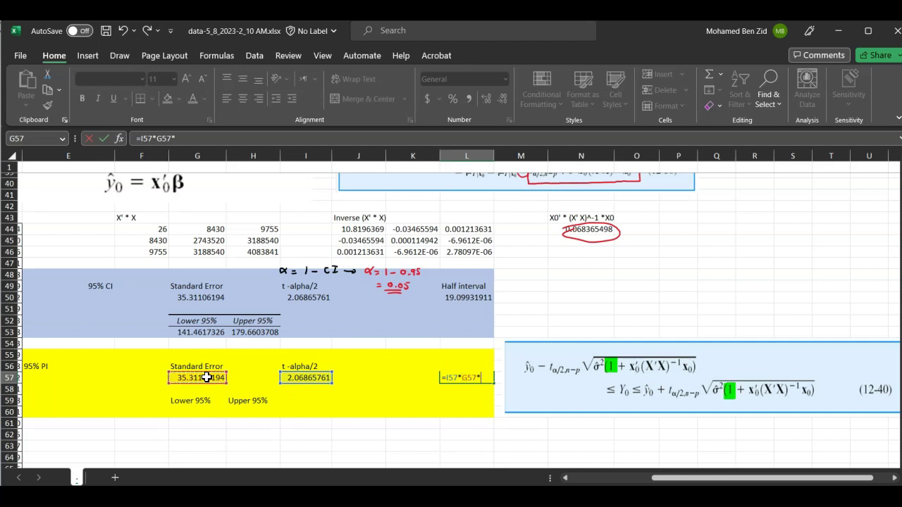
type("sqrt")
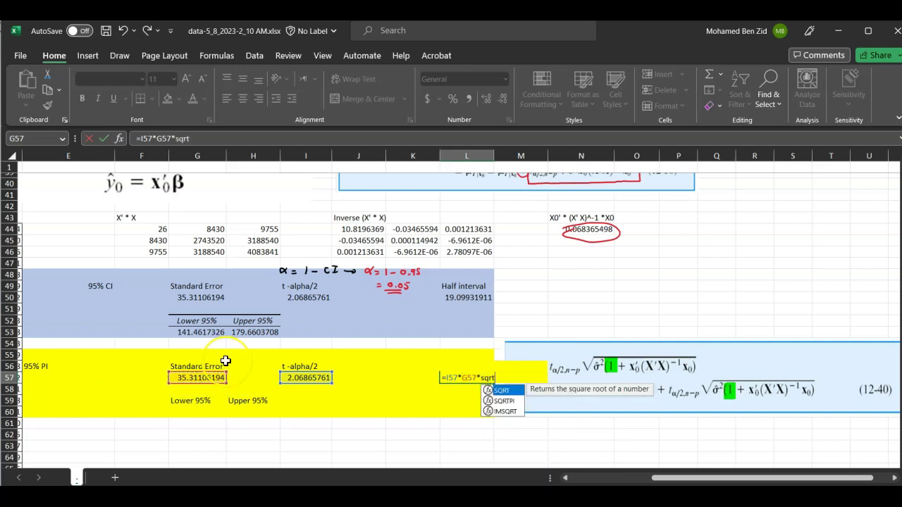
type("(")
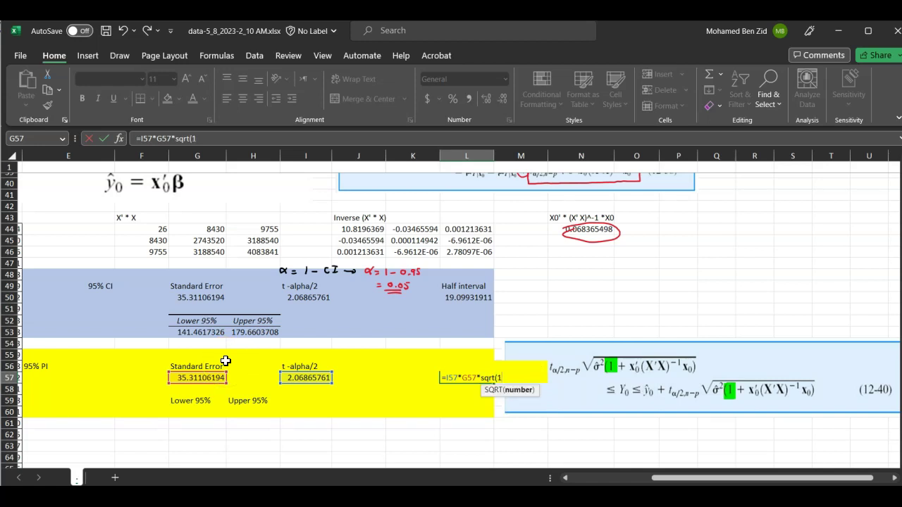
type("1+")
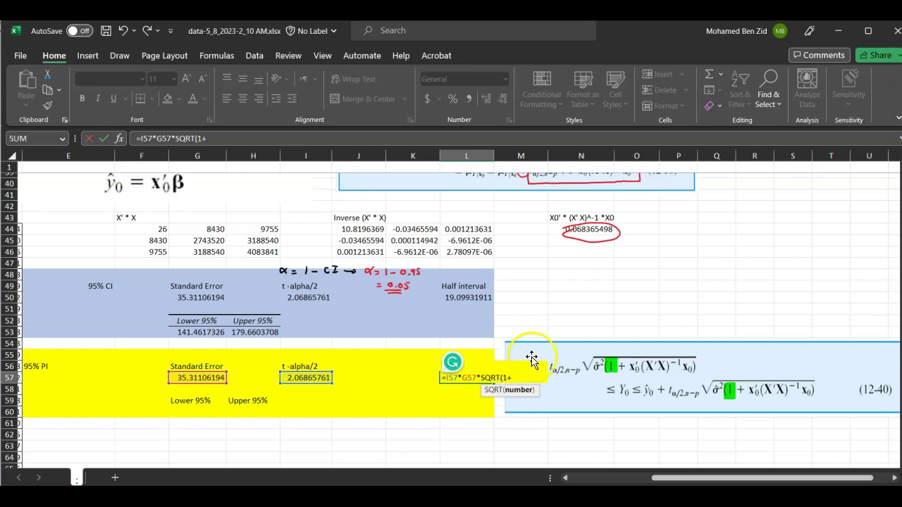
left_click(633, 227)
key("Left")
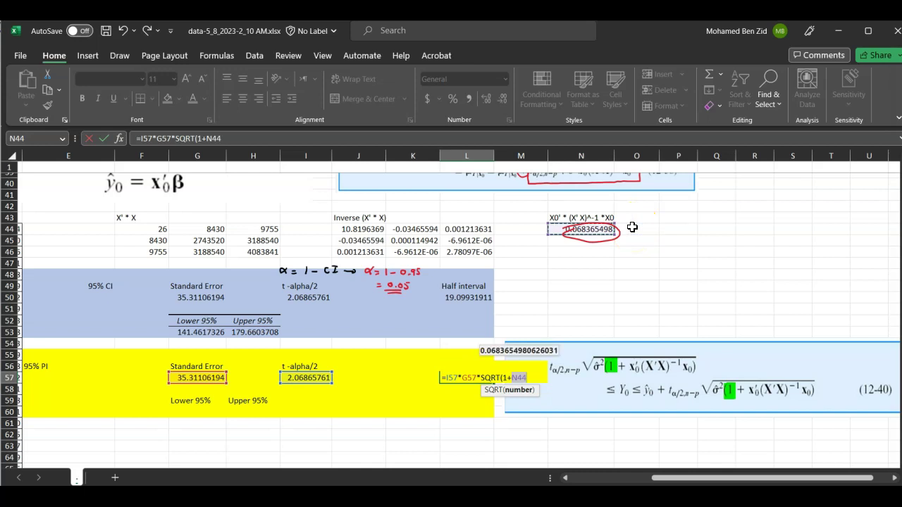
key("Return")
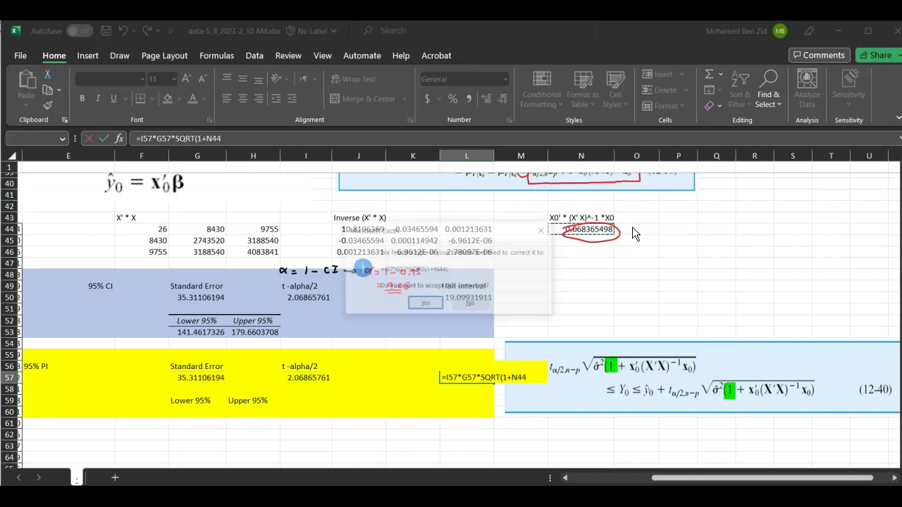
left_click(417, 303)
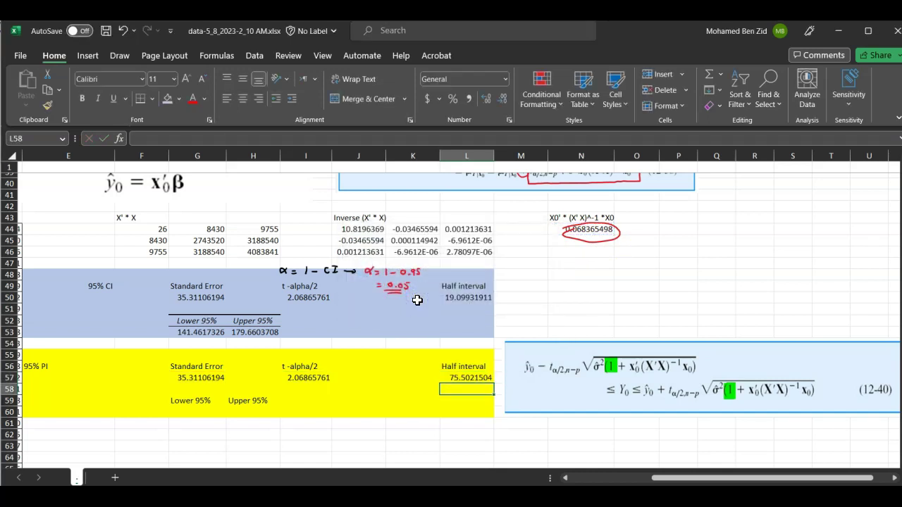
Step: Delete the red ink circle around the X0' * (X' X)^-1 *X0 value in N44
left_click(600, 241)
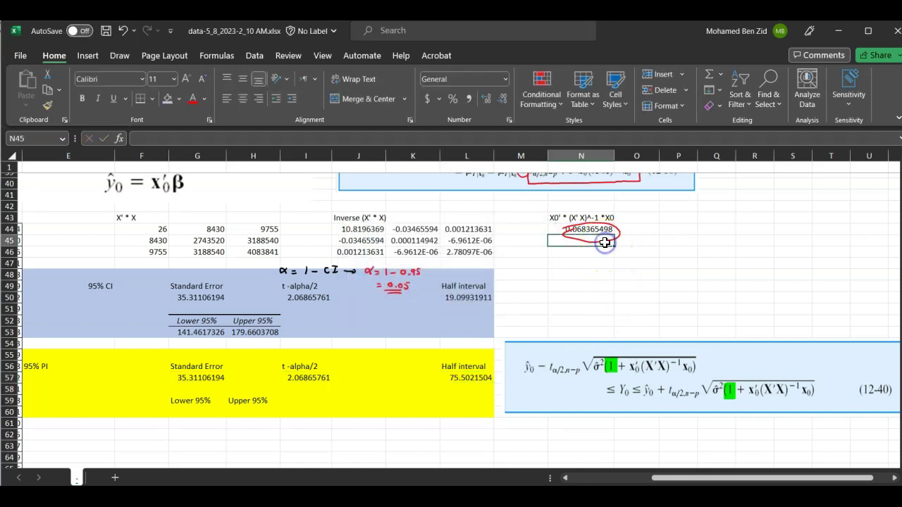
left_click(614, 232)
key("Delete")
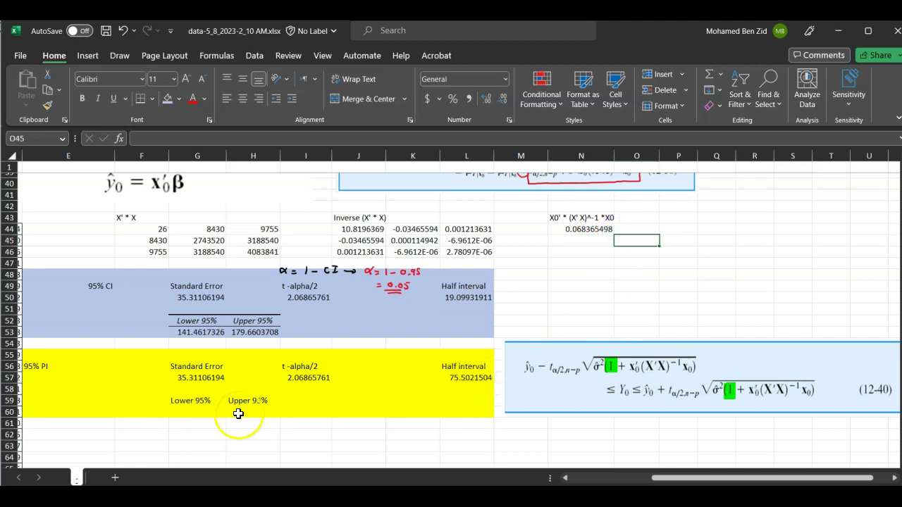
Step: Compute the prediction interval's Lower 95% limit in G60 by subtracting the half interval from Y hat, using =B39-L57
left_click(213, 415)
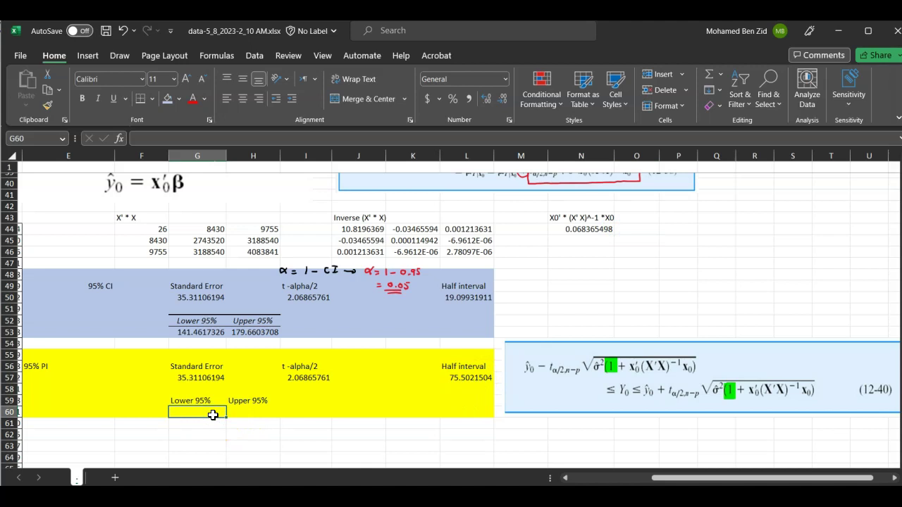
type("=")
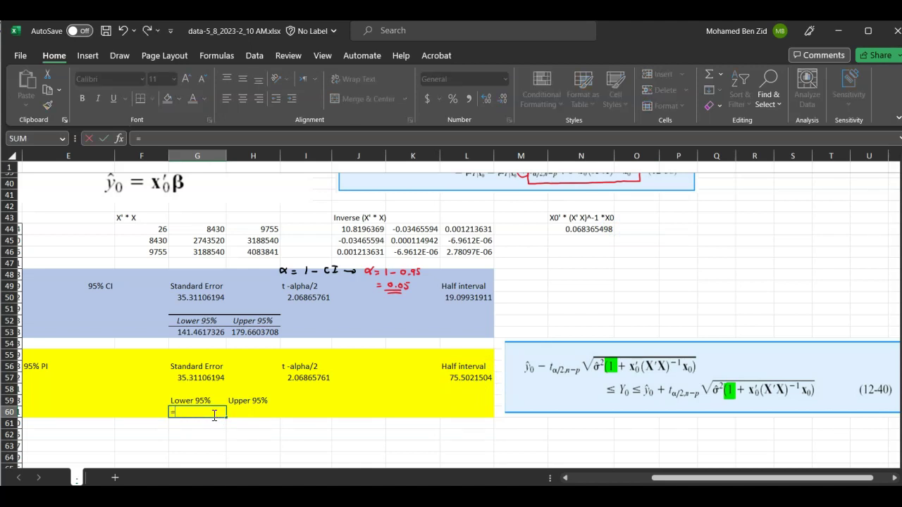
scroll(217, 418, "left", 5)
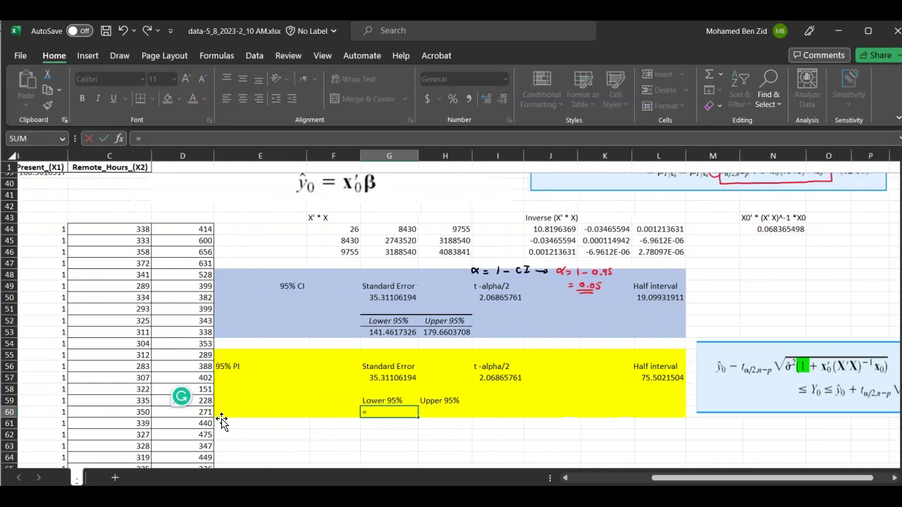
scroll(222, 421, "left", 2)
scroll(221, 421, "up", 1)
left_click(427, 440)
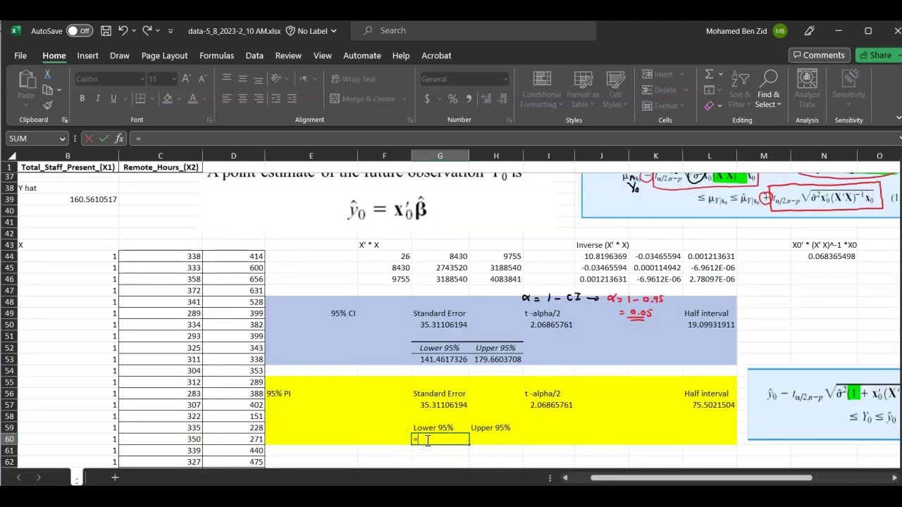
left_click(96, 199)
type("-")
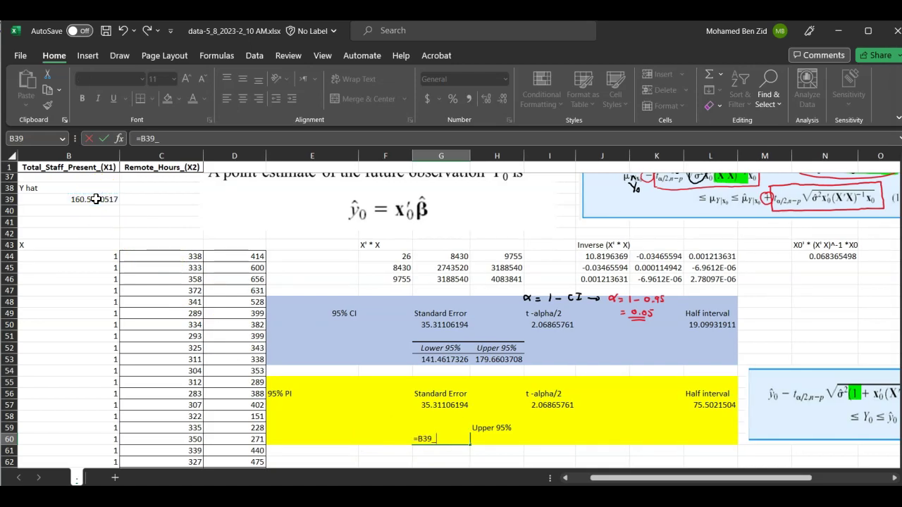
key("BackSpace")
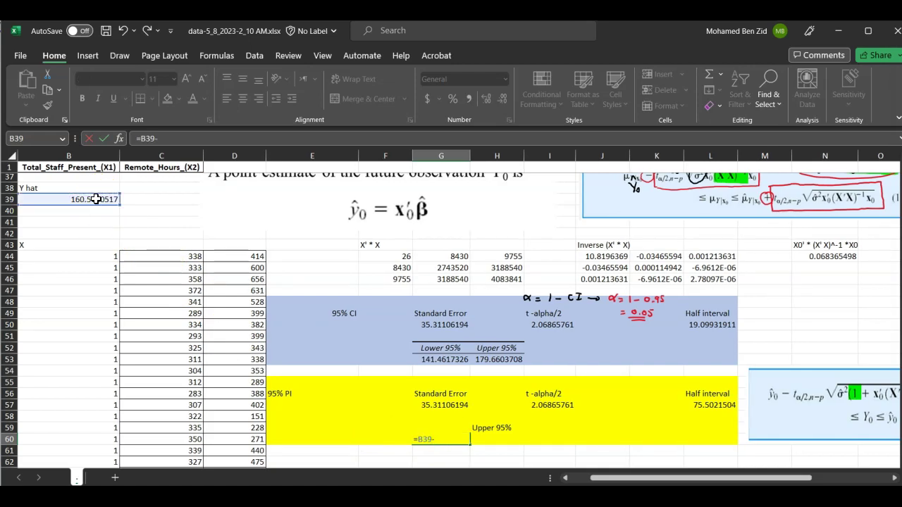
left_click(715, 405)
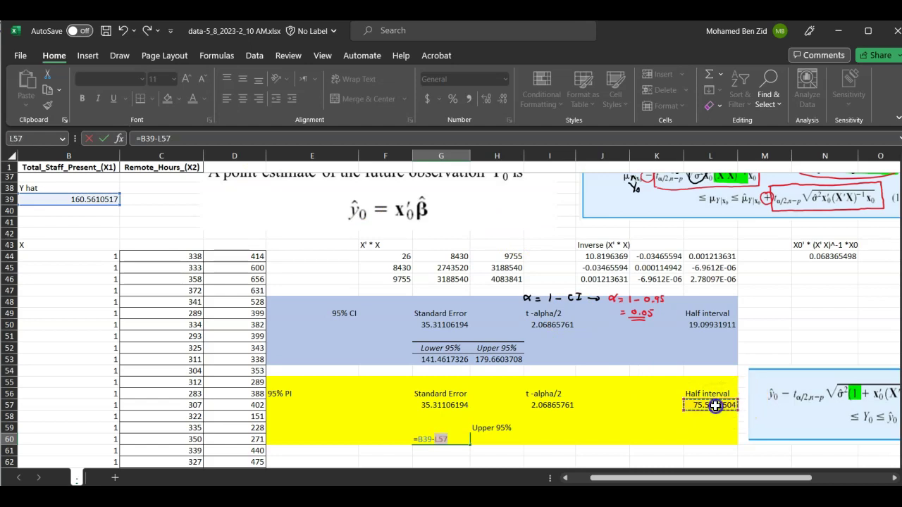
key("Return")
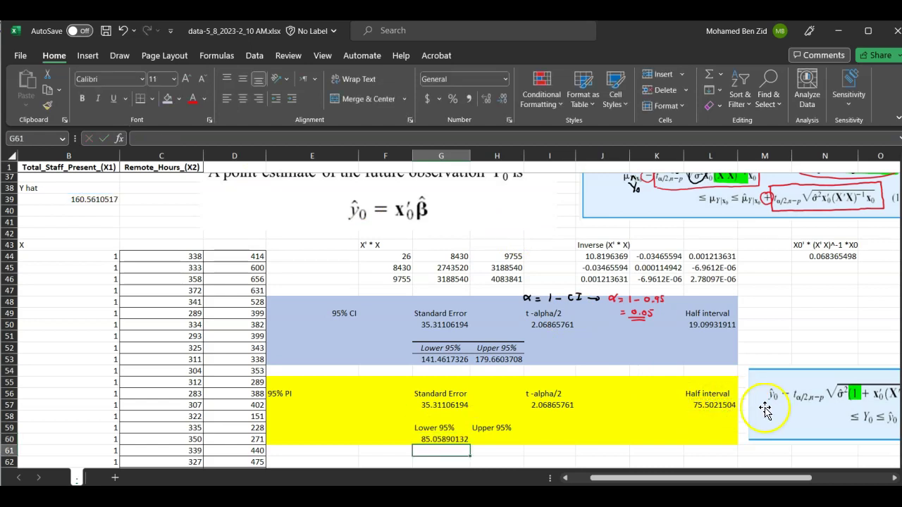
Step: Compute the prediction interval's Upper 95% limit in H60 by adding the half interval to Y hat, using =B39+L57
left_click(501, 439)
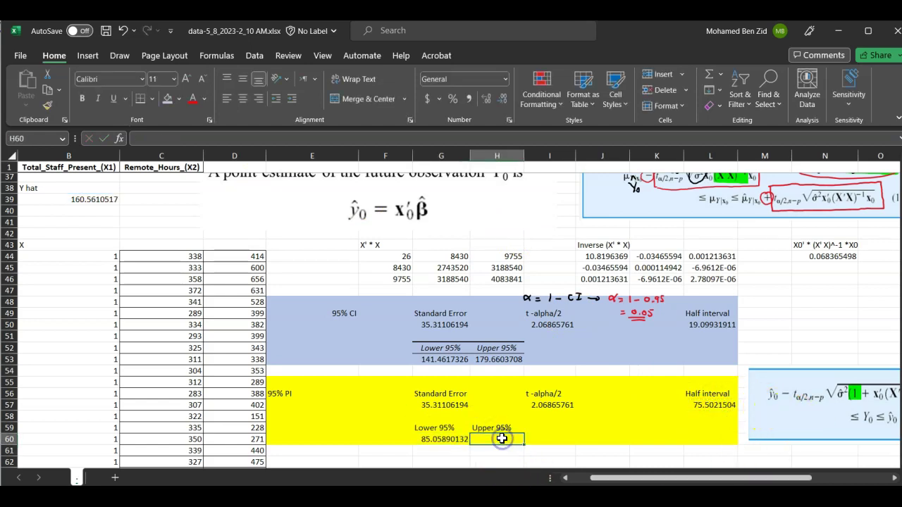
type("=")
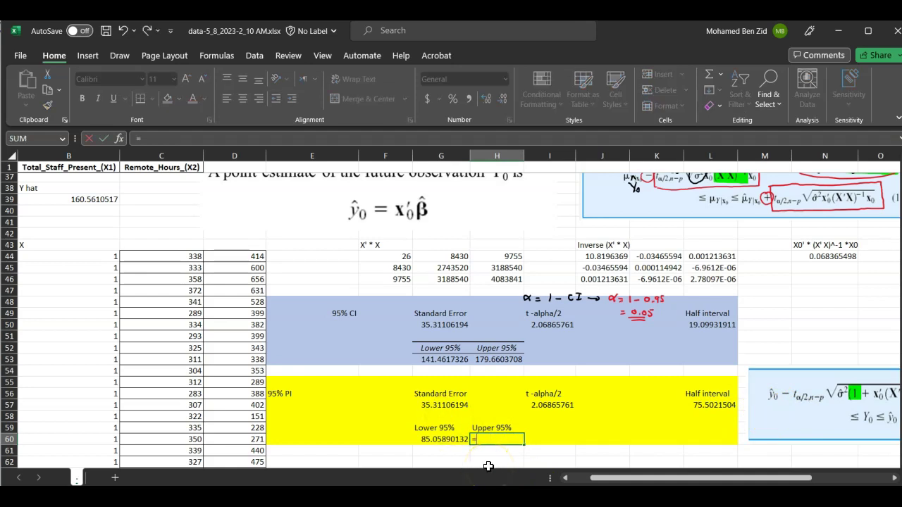
left_click(80, 201)
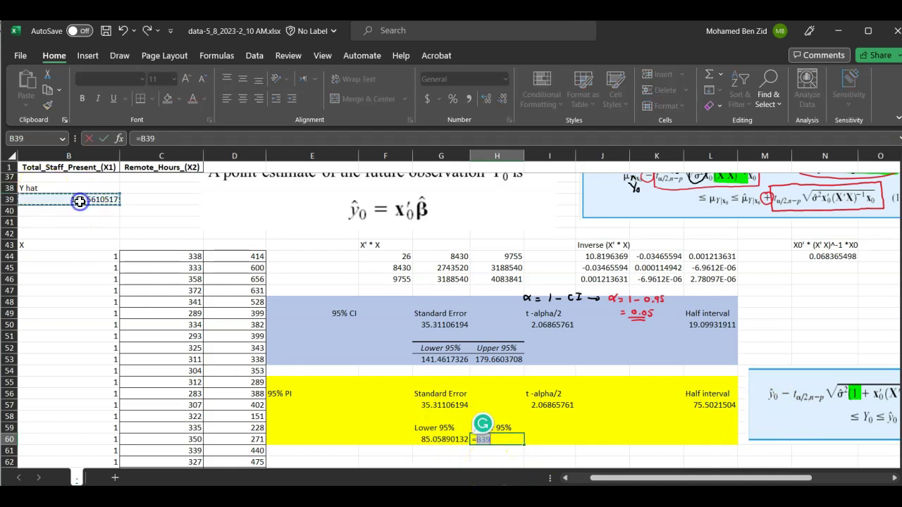
type("+")
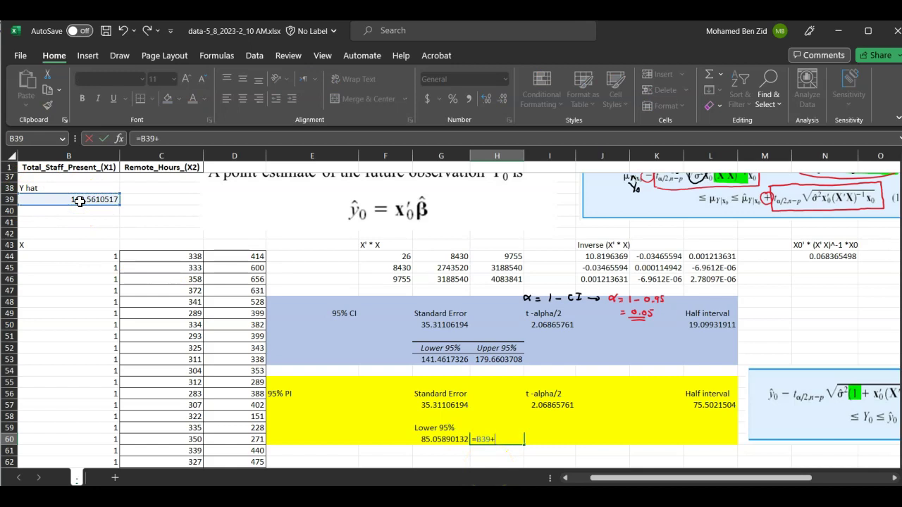
left_click(700, 405)
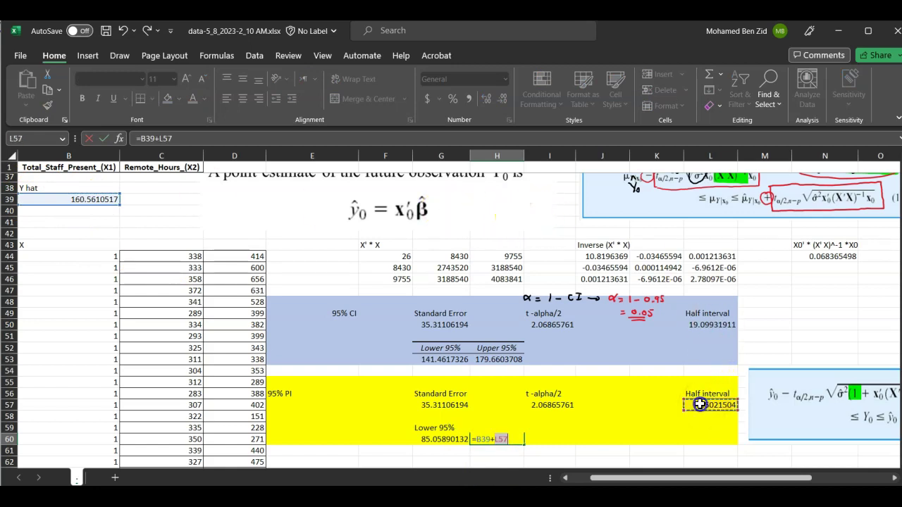
key("Return")
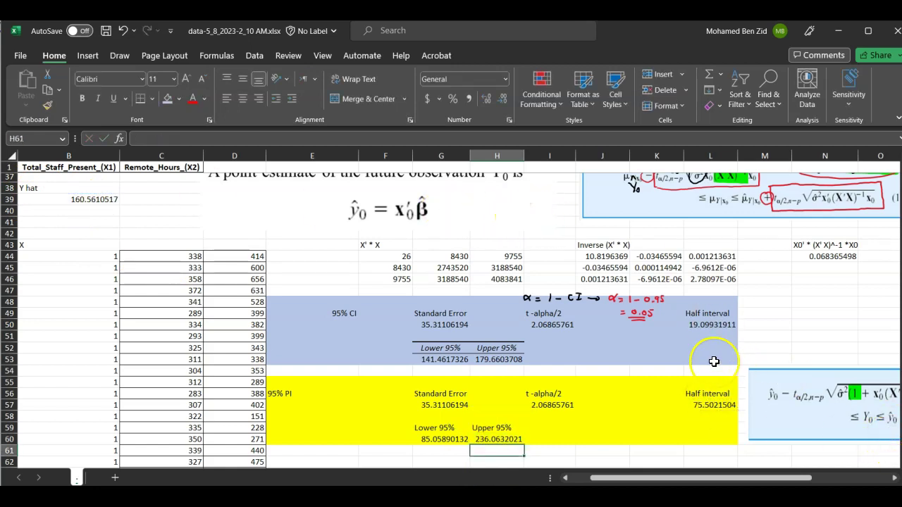
Step: Switch to the Section 14.1 homework, submit part f's 95% prediction interval as 85.06 to 236.06, and continue to part g
scroll(714, 359, "right", 4)
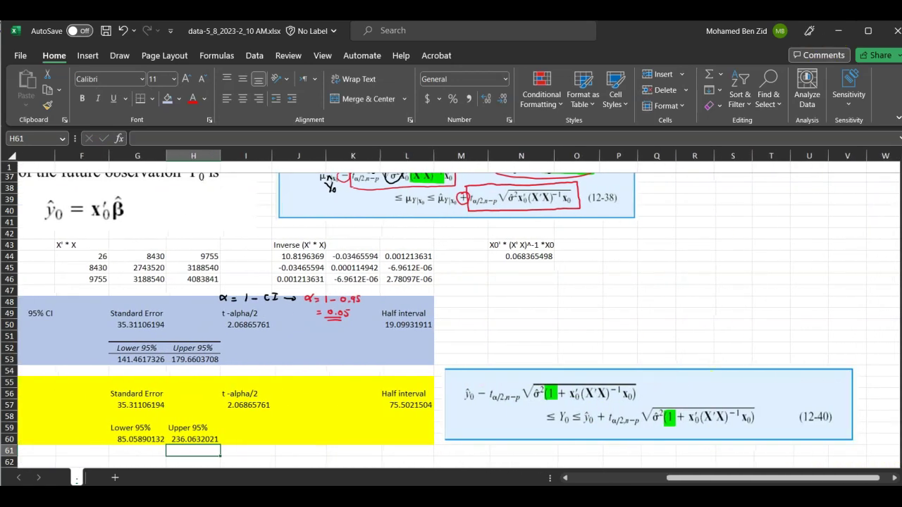
key("alt+Tab")
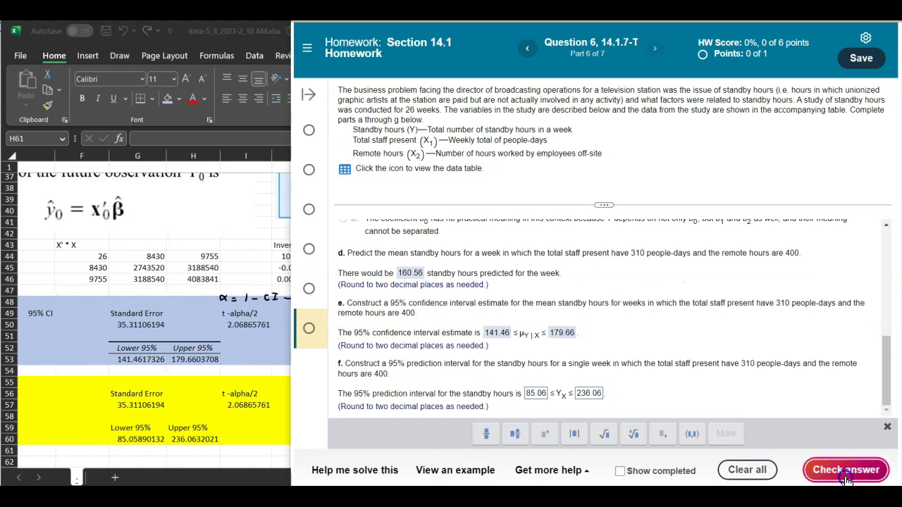
left_click(846, 478)
left_click(612, 280)
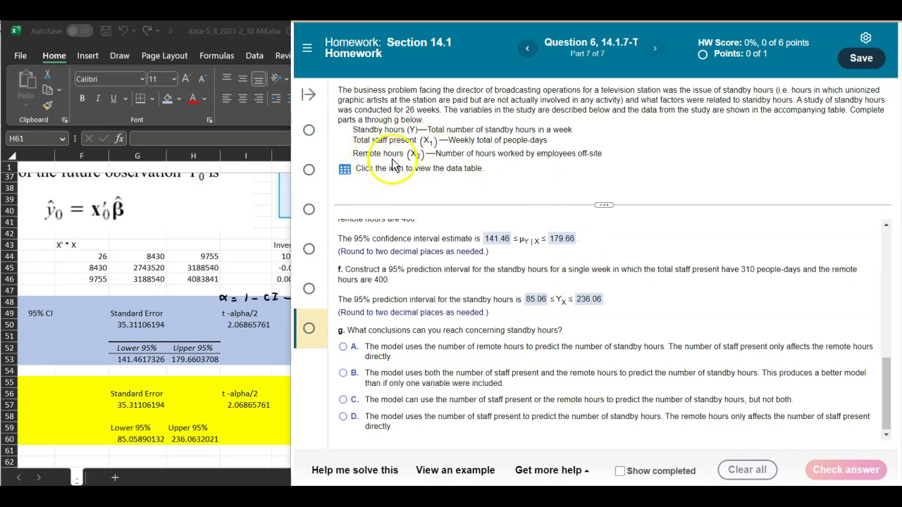
Step: Answer part g with option B, that staff present and remote hours together give a better model, then check it and dismiss the feedback
left_click(344, 374)
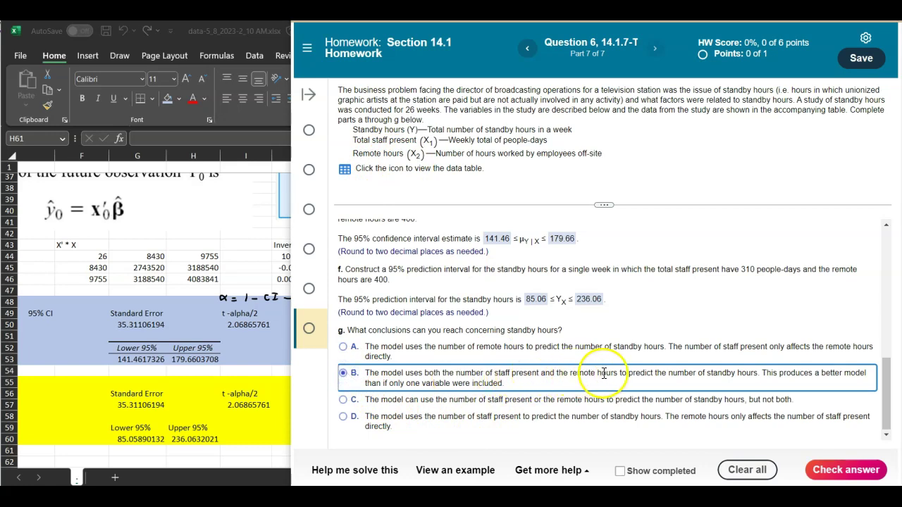
left_click(839, 476)
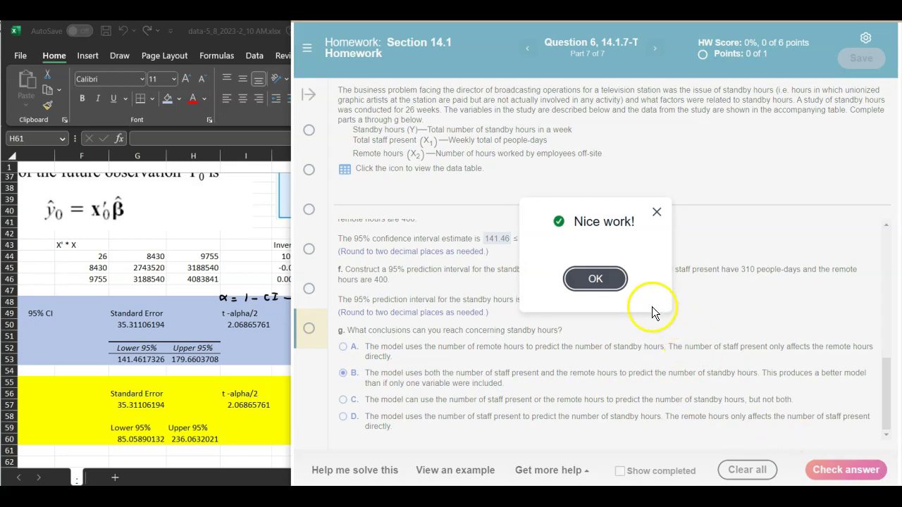
left_click(610, 285)
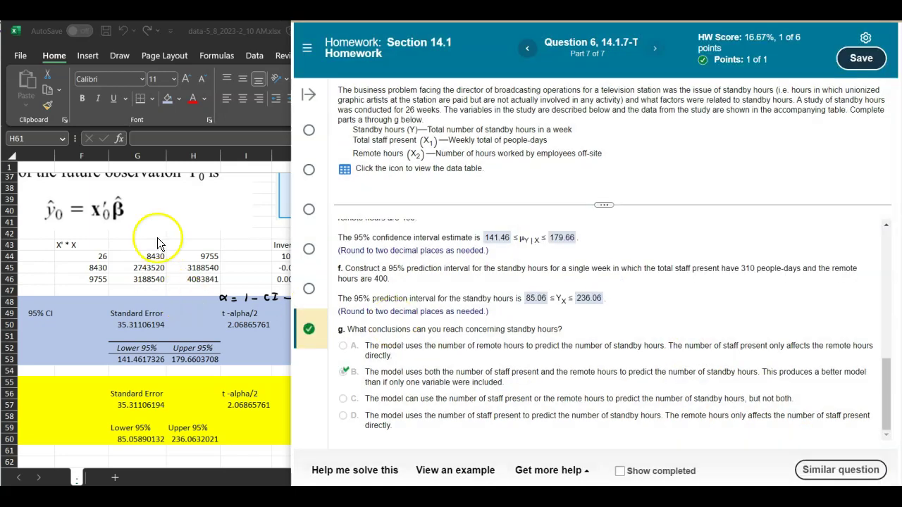